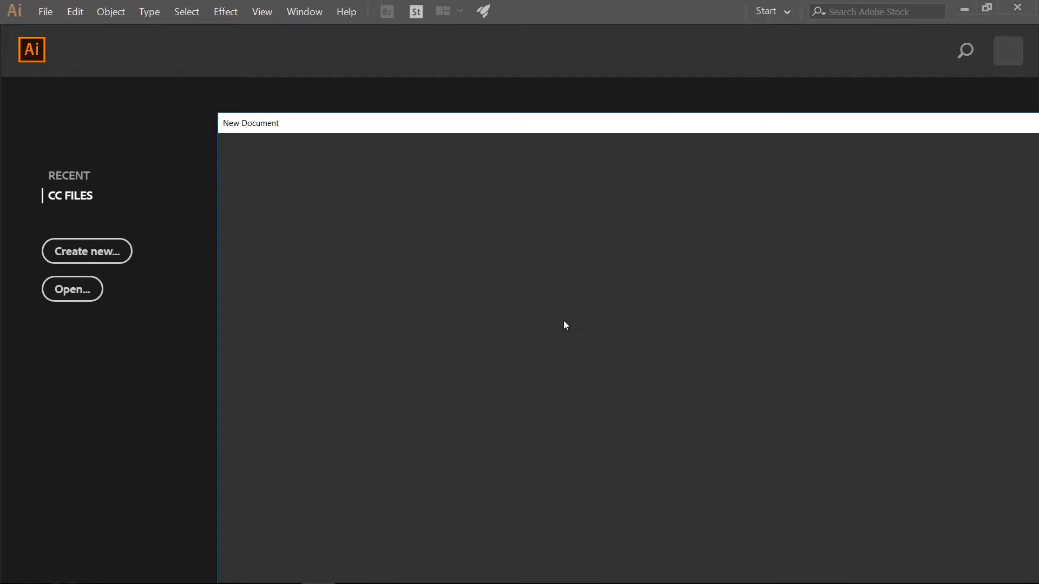
# Create a 1920 × 1080 px document, lowering the artboard count from 2 to 1.
pyautogui.moveTo(735, 137); pyautogui.dragTo(587, 38)
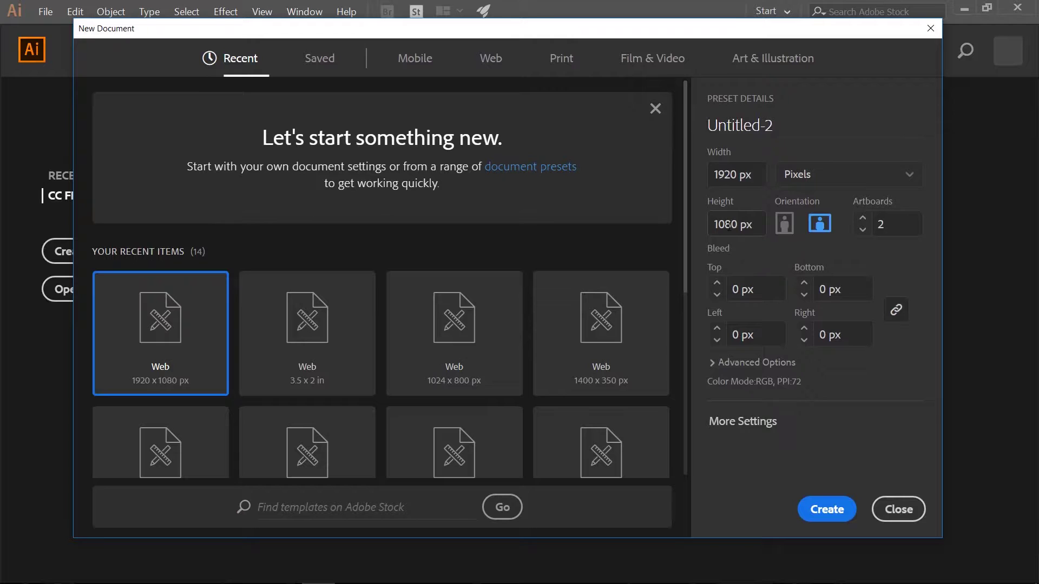
pyautogui.click(862, 229)
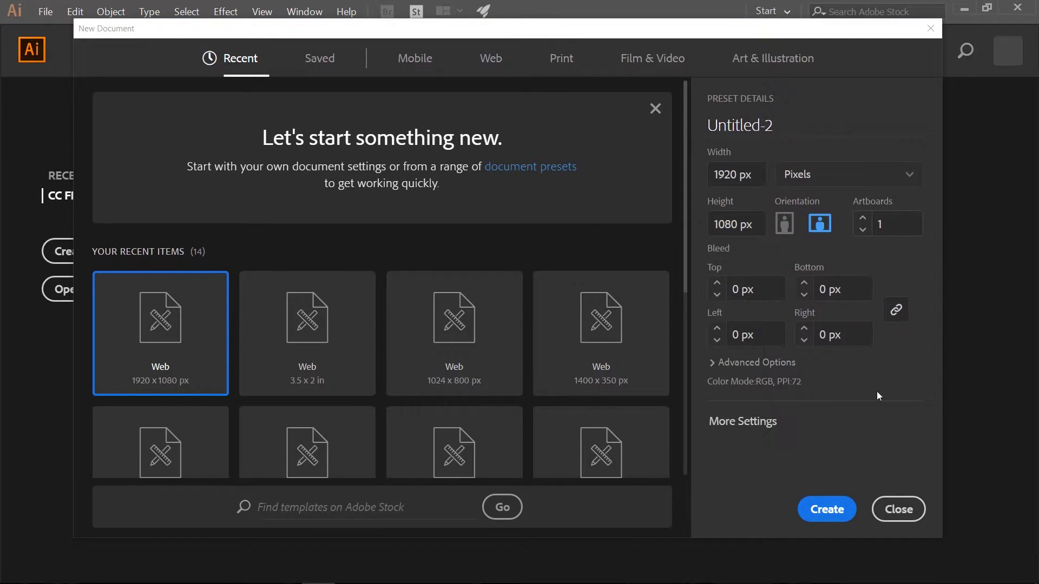
pyautogui.click(824, 511)
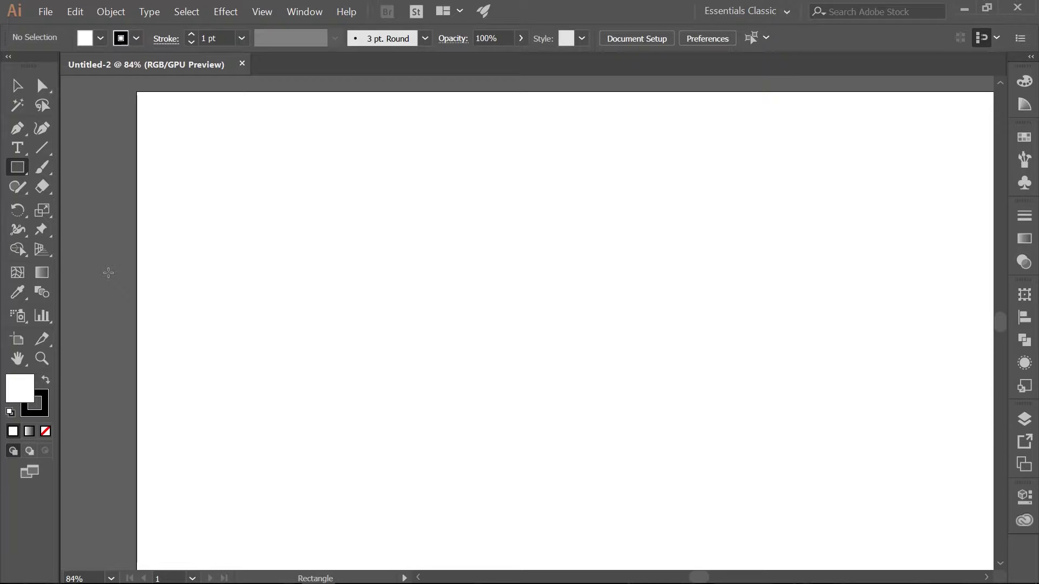
# Draw an exact 110 × 100 px rectangle on the pasteboard.
pyautogui.click(98, 163)
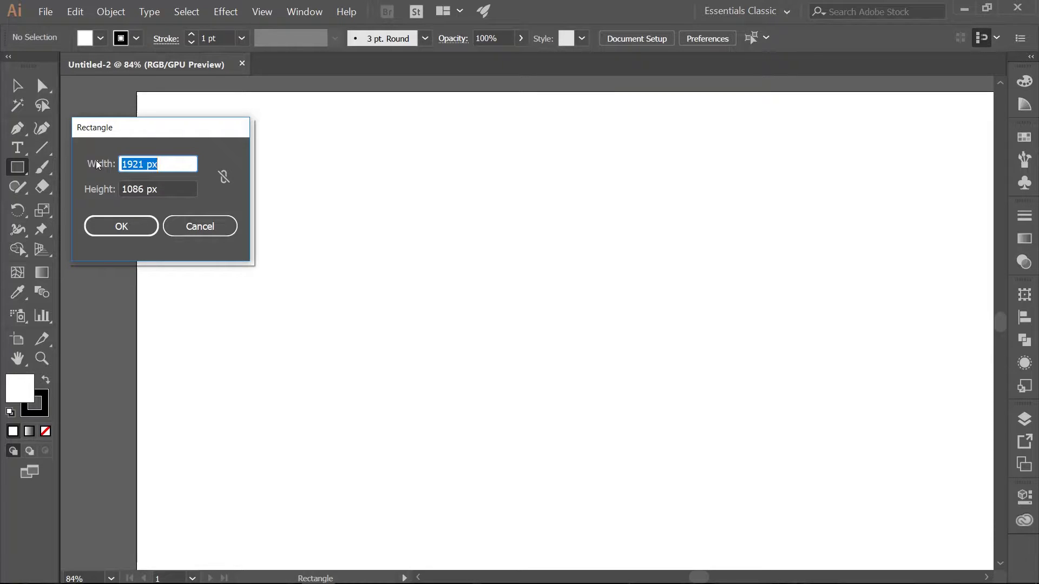
pyautogui.write('110')
pyautogui.press('Tab')
pyautogui.write('100')
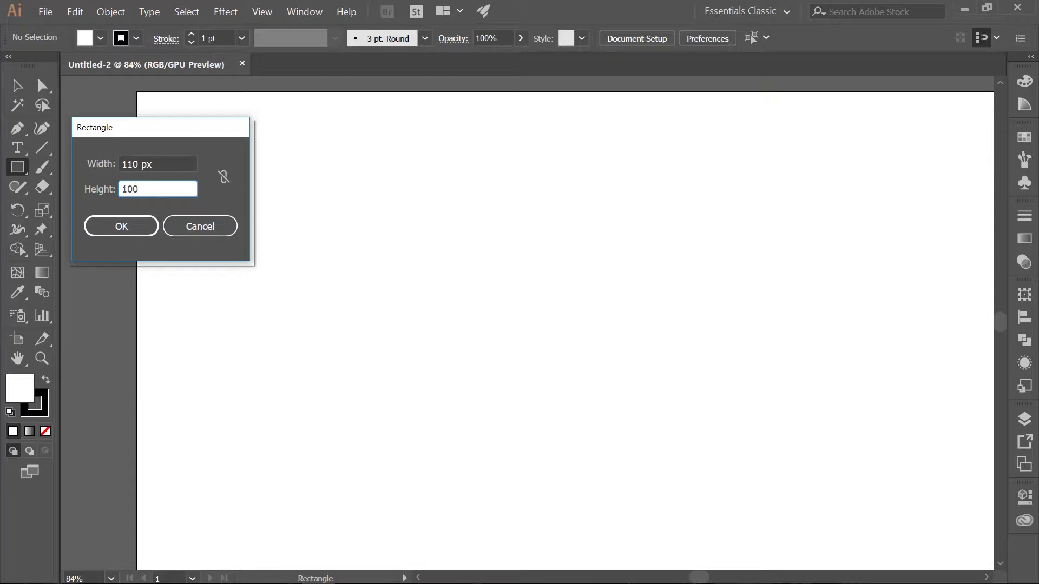
pyautogui.press('Return')
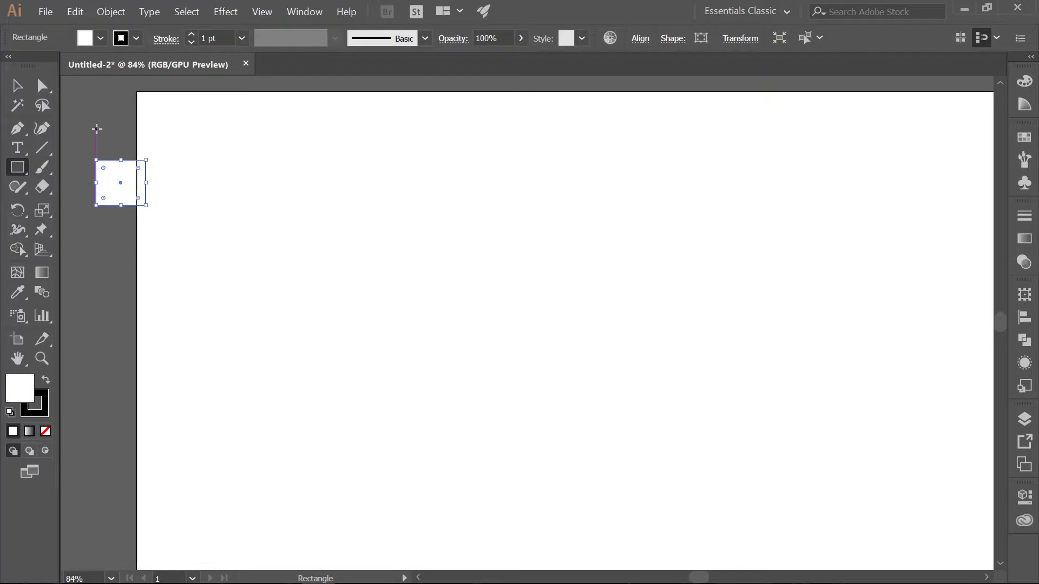
# Reposition the rectangle and duplicate it downward into a column of five with Ctrl+D.
pyautogui.press('v')
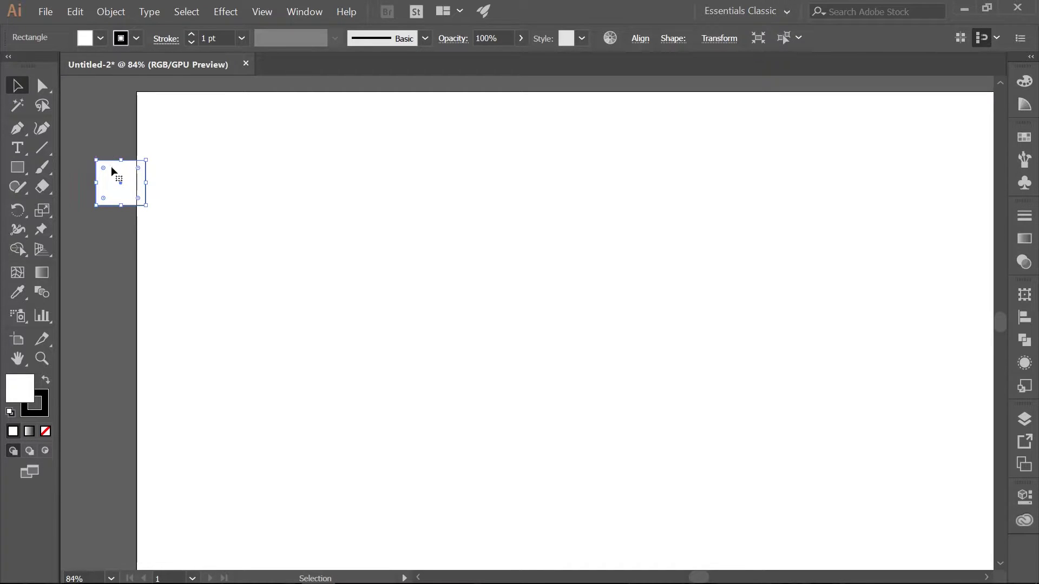
pyautogui.moveTo(112, 171); pyautogui.dragTo(89, 142)
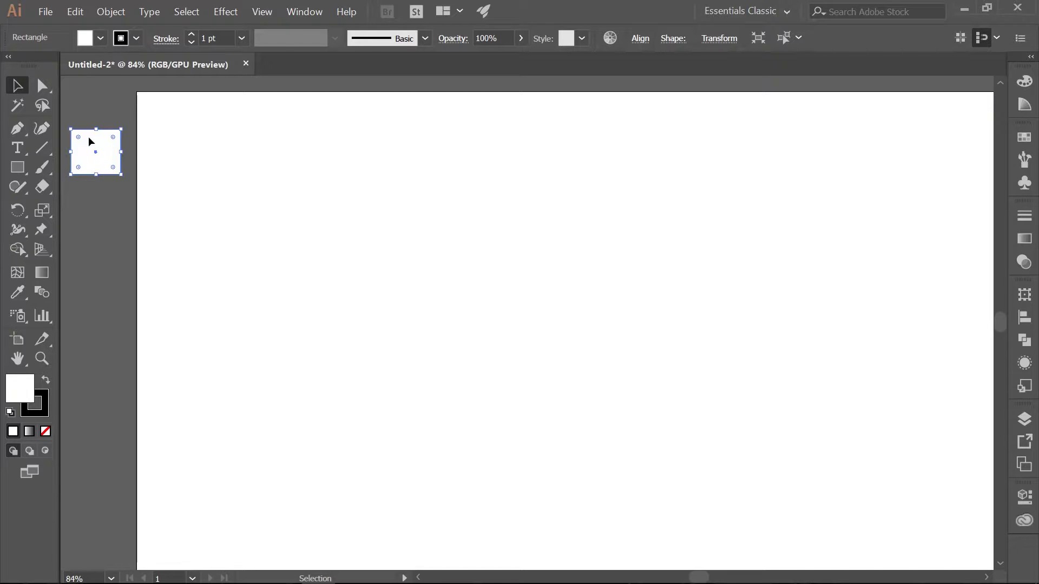
pyautogui.moveTo(89, 142); pyautogui.dragTo(89, 200)
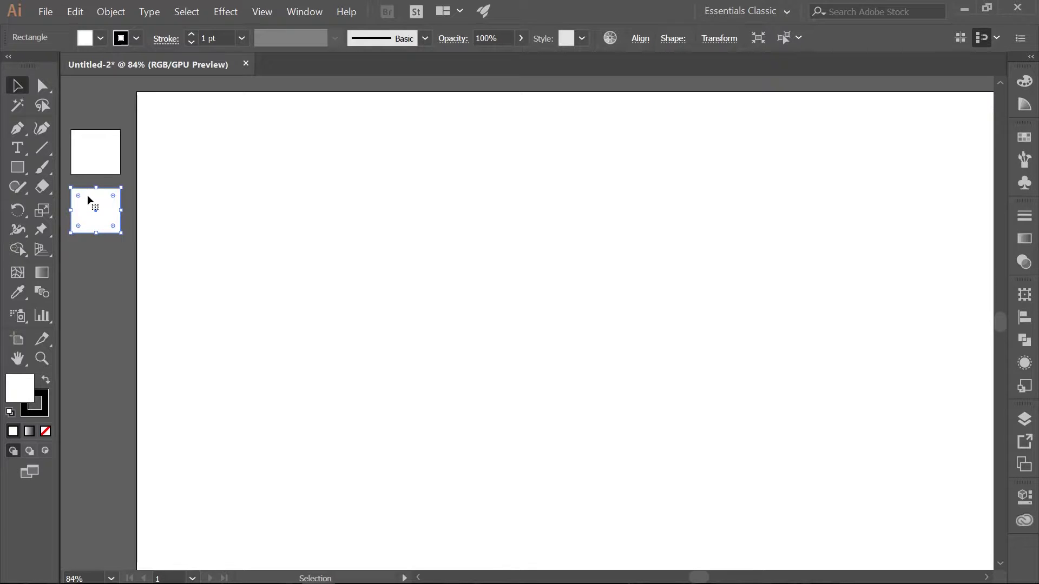
pyautogui.hotkey('ctrl', 'd')
pyautogui.hotkey('ctrl', 'd')
pyautogui.hotkey('ctrl', 'd')
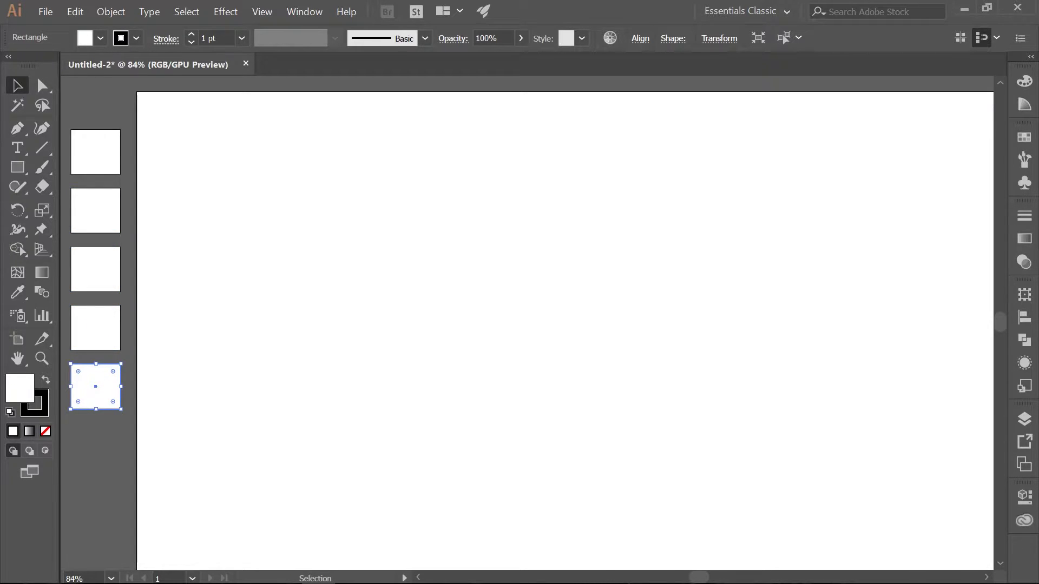
# Select the five rectangles, set their stroke to None, and deselect.
pyautogui.moveTo(79, 96); pyautogui.dragTo(120, 435)
pyautogui.click(35, 415)
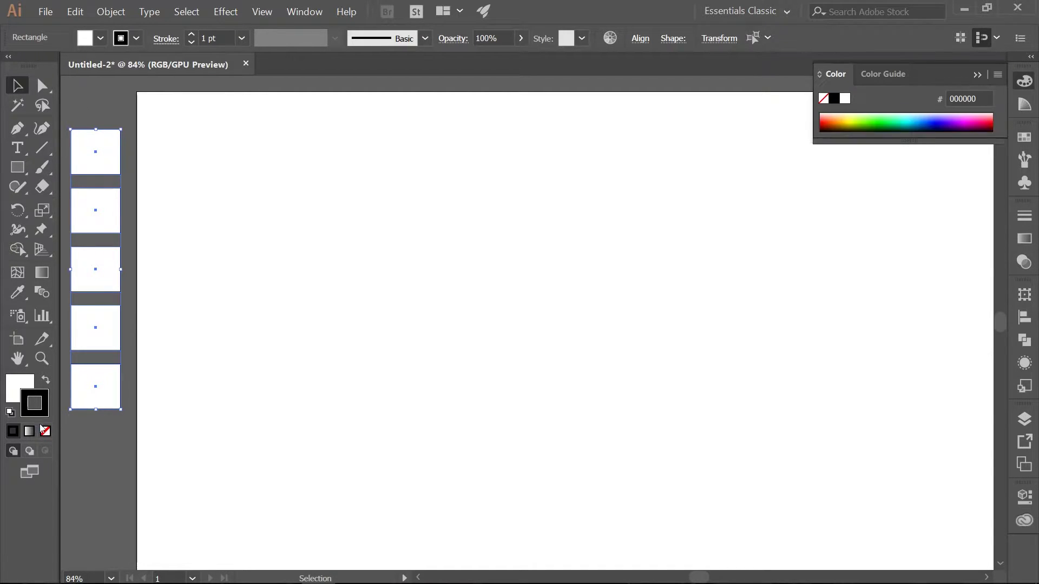
pyautogui.click(46, 433)
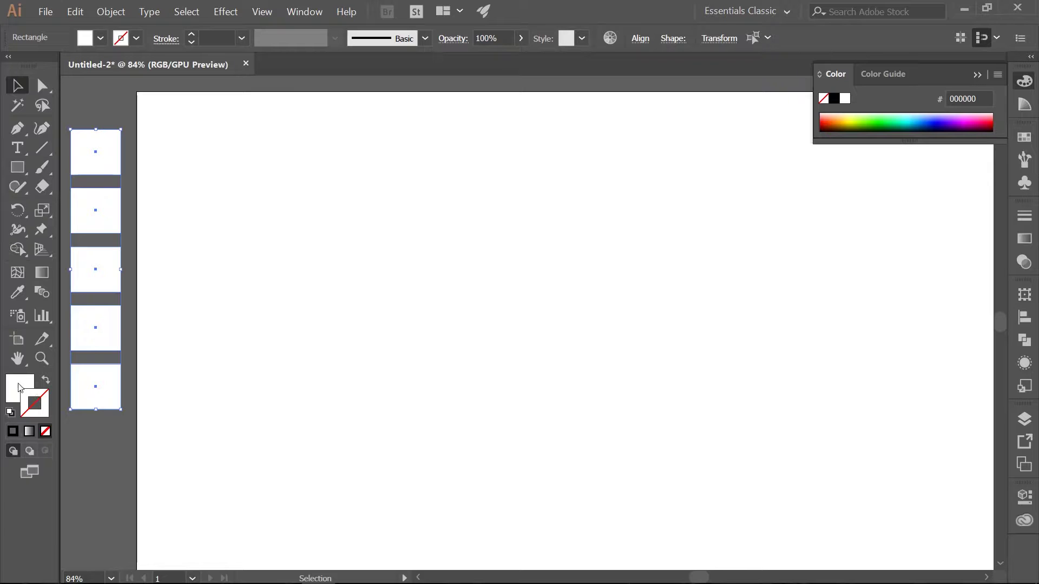
pyautogui.click(96, 458)
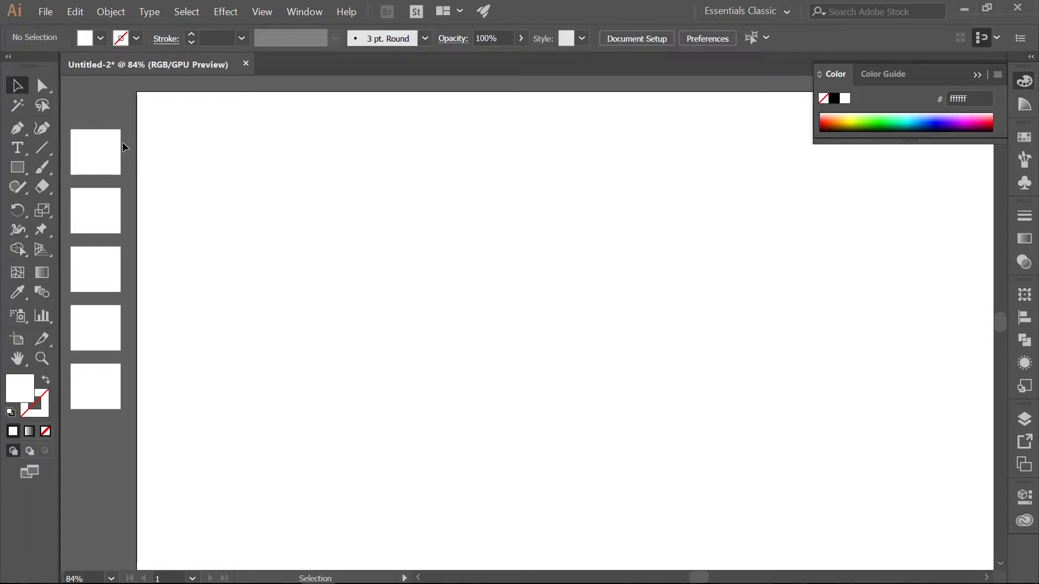
# Fill the top three rectangles with 464d4d, c4d8d9 and 7f8c8d.
pyautogui.click(107, 151)
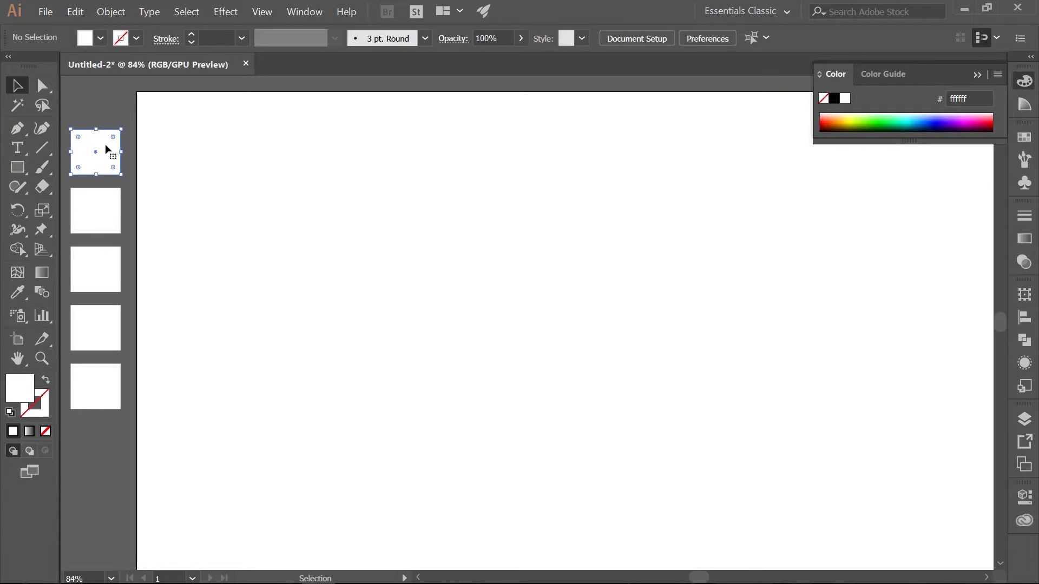
pyautogui.doubleClick(22, 393)
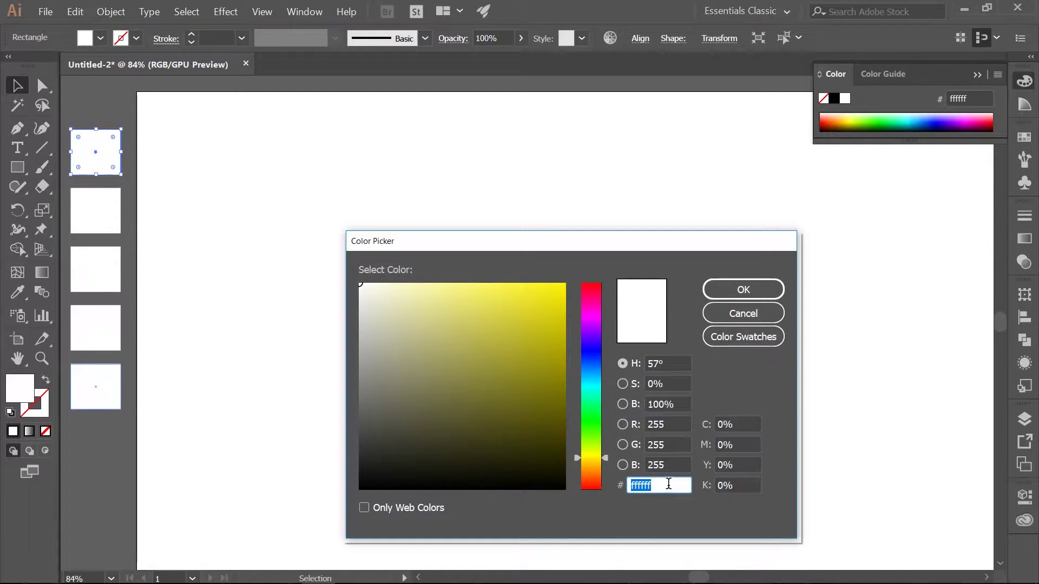
pyautogui.write('464d4d')
pyautogui.press('Return')
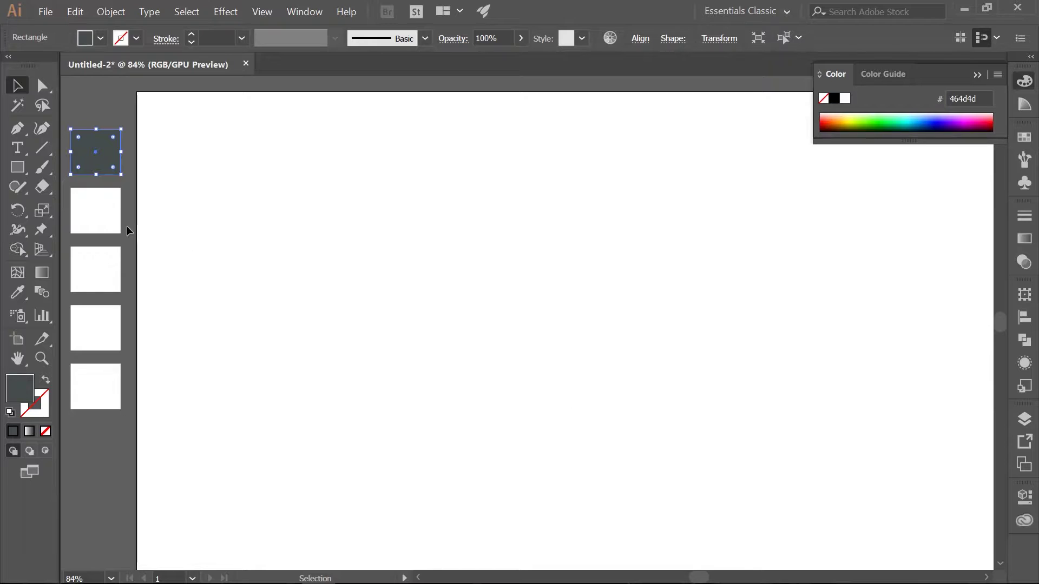
pyautogui.click(103, 225)
pyautogui.doubleClick(24, 397)
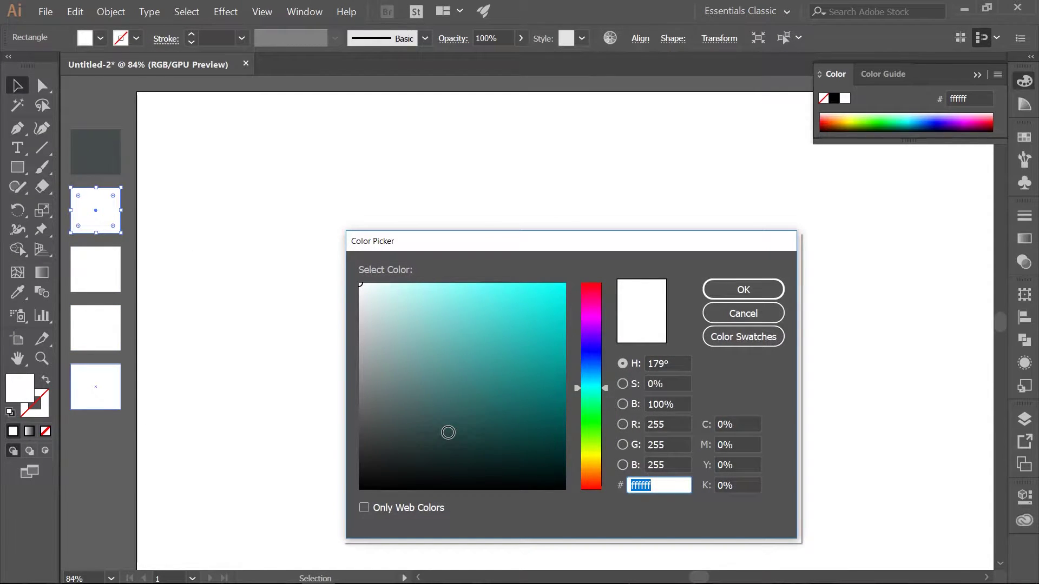
pyautogui.write('c4d8d9')
pyautogui.press('Return')
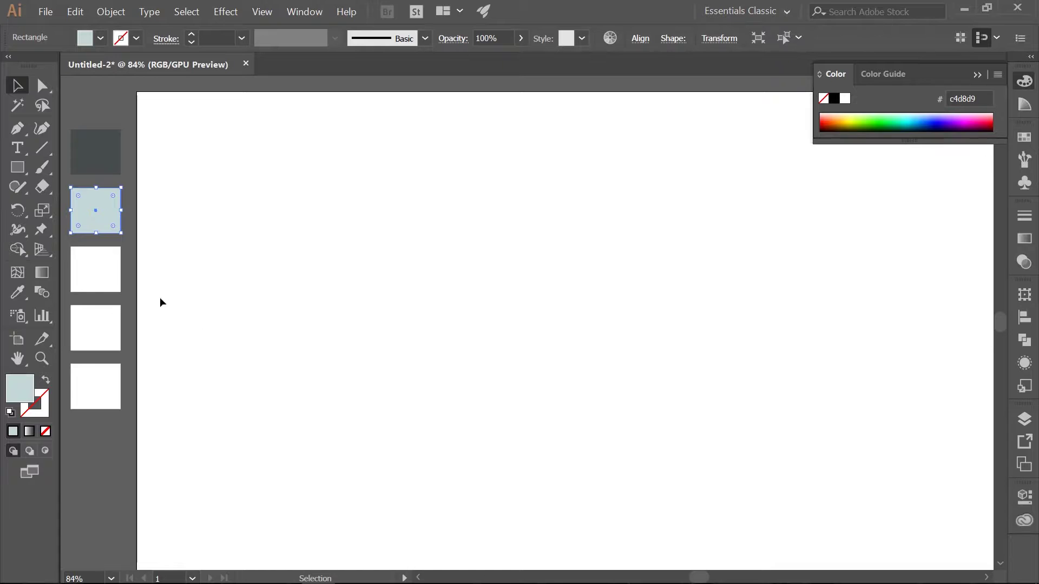
pyautogui.click(110, 287)
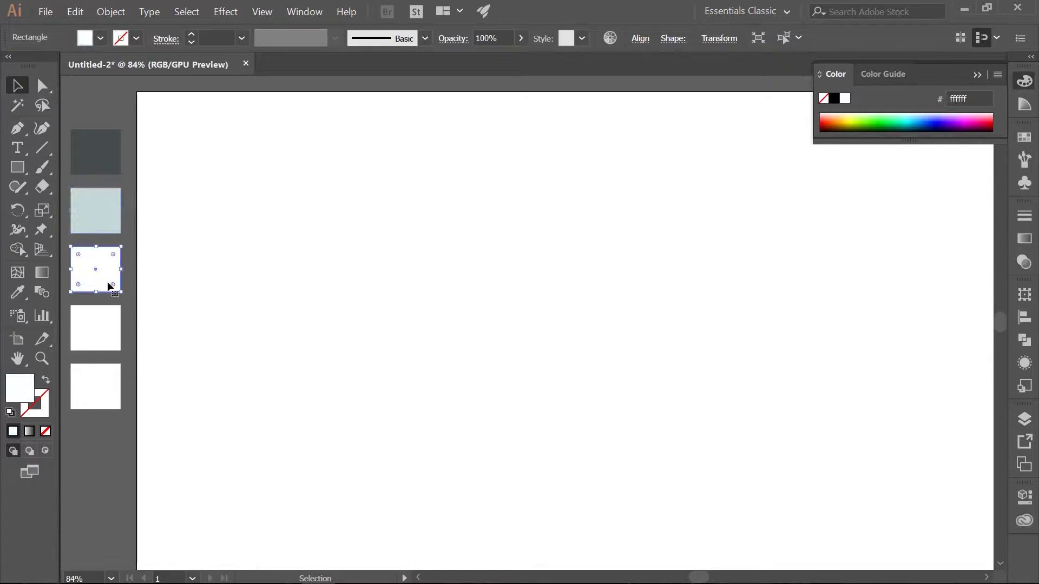
pyautogui.doubleClick(18, 398)
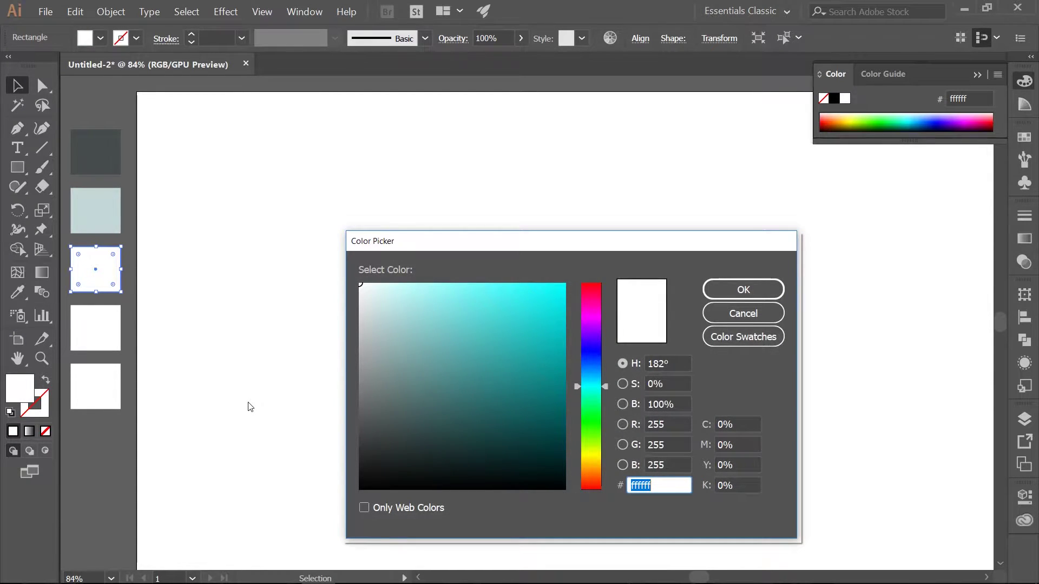
pyautogui.write('7f8c8d')
pyautogui.press('Return')
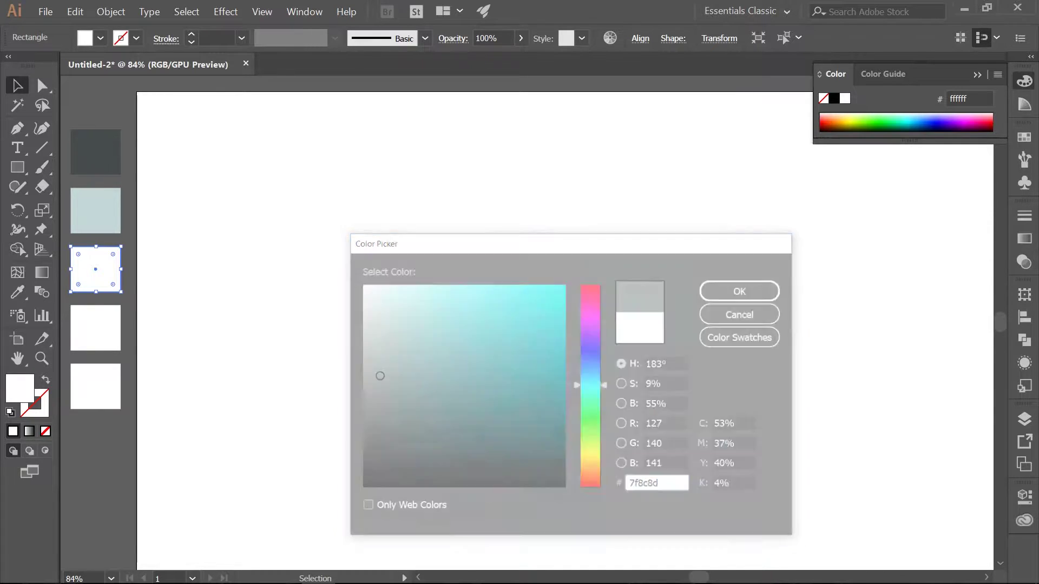
# Fill the fourth and fifth rectangles with 8a999a and 687373.
pyautogui.click(95, 350)
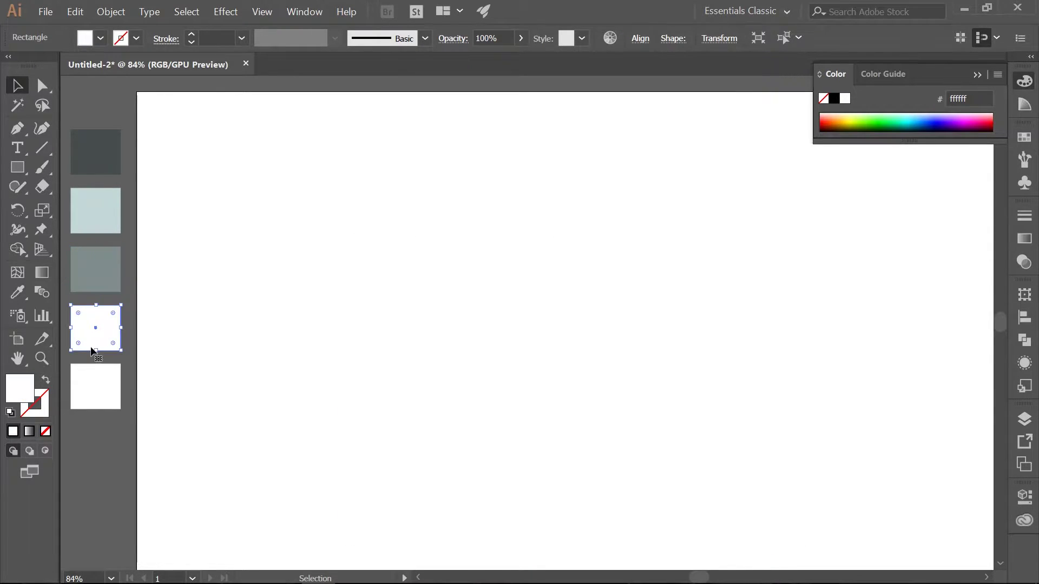
pyautogui.doubleClick(28, 390)
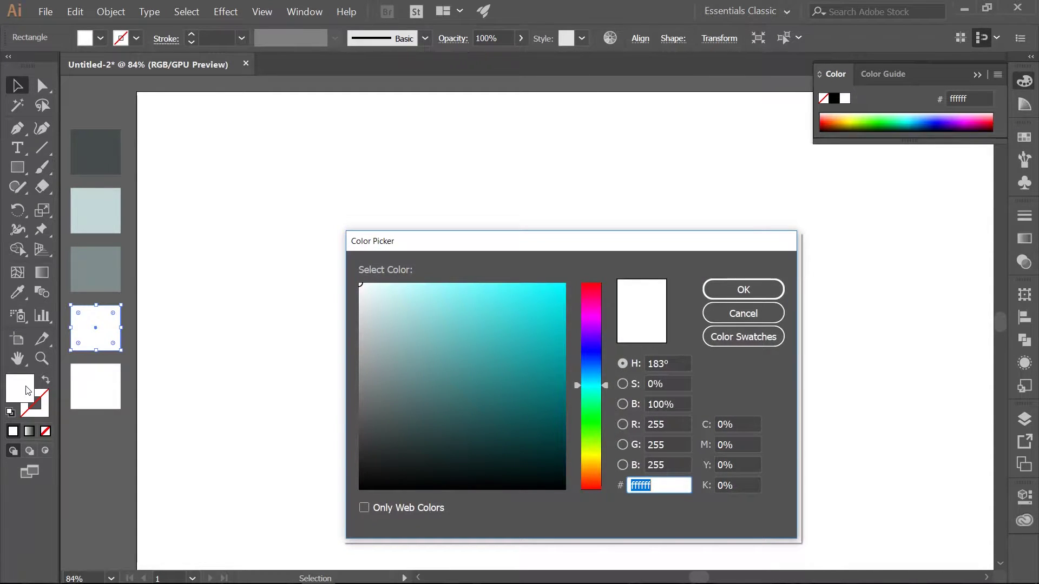
pyautogui.write('8a999a')
pyautogui.press('Return')
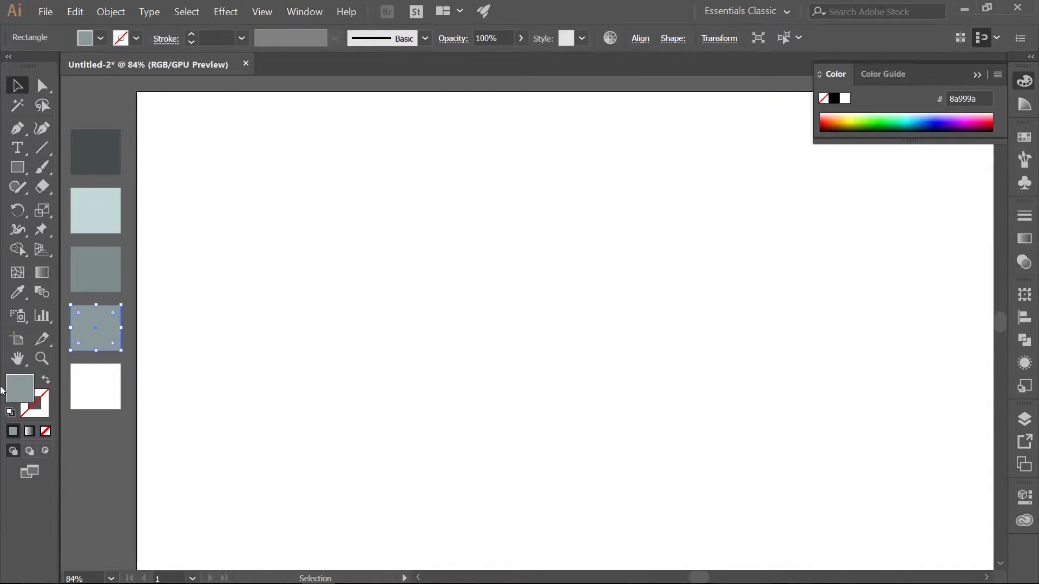
pyautogui.click(108, 400)
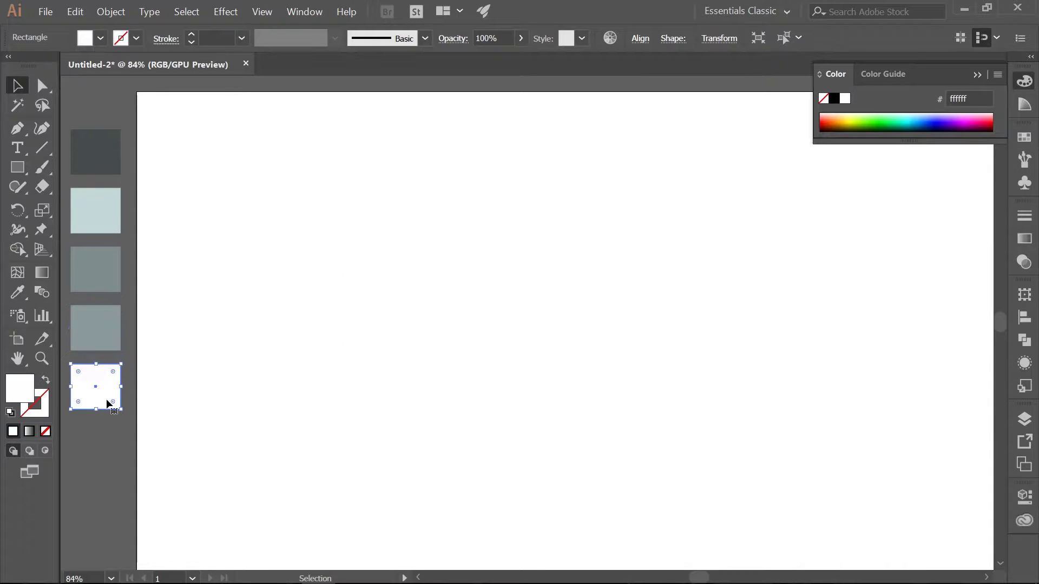
pyautogui.doubleClick(26, 395)
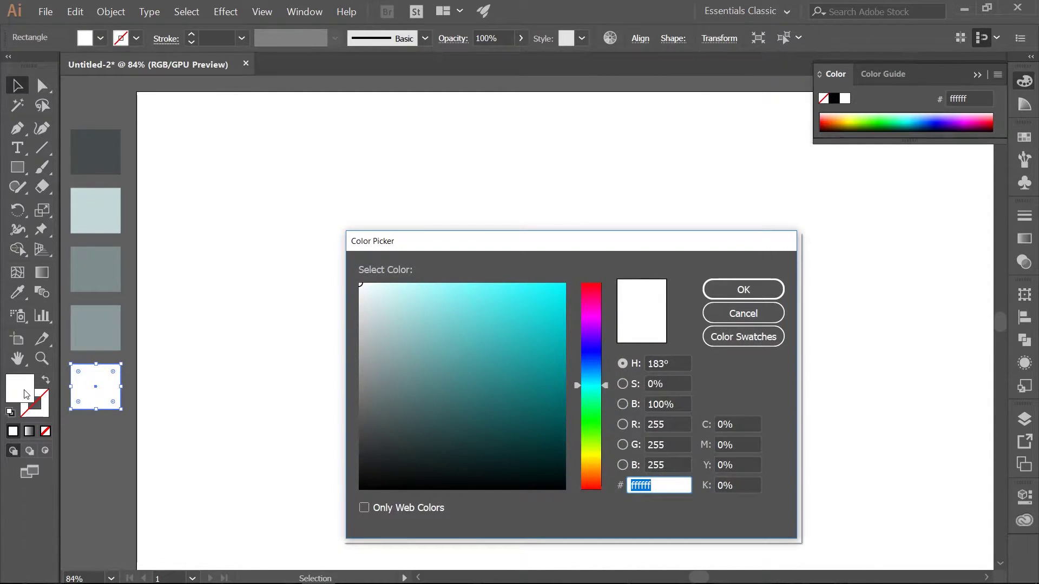
pyautogui.write('687373')
pyautogui.press('Return')
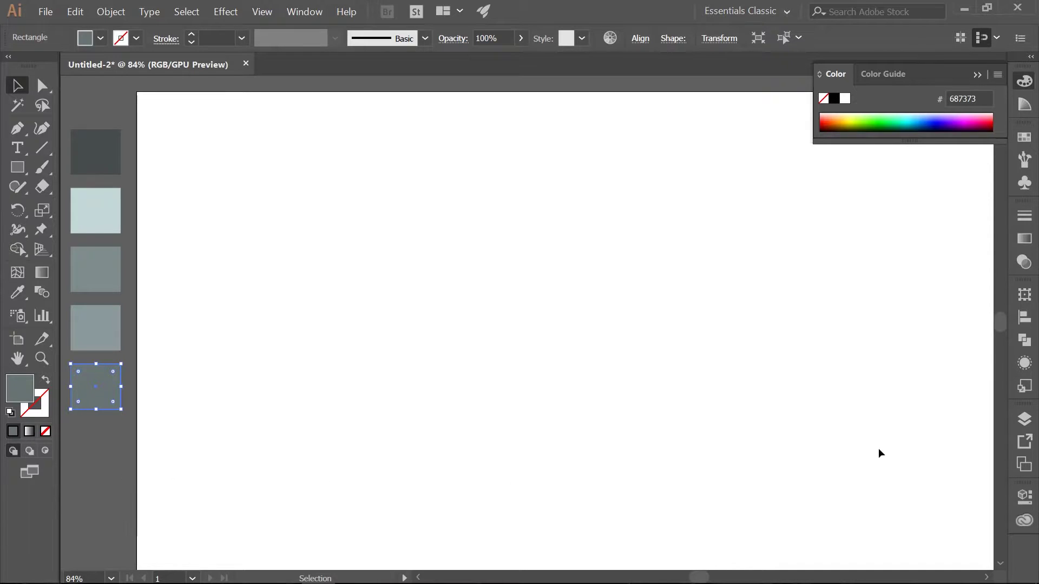
# Rename Layer 1 to 'swatches' and collapse the Layers panel.
pyautogui.click(1026, 422)
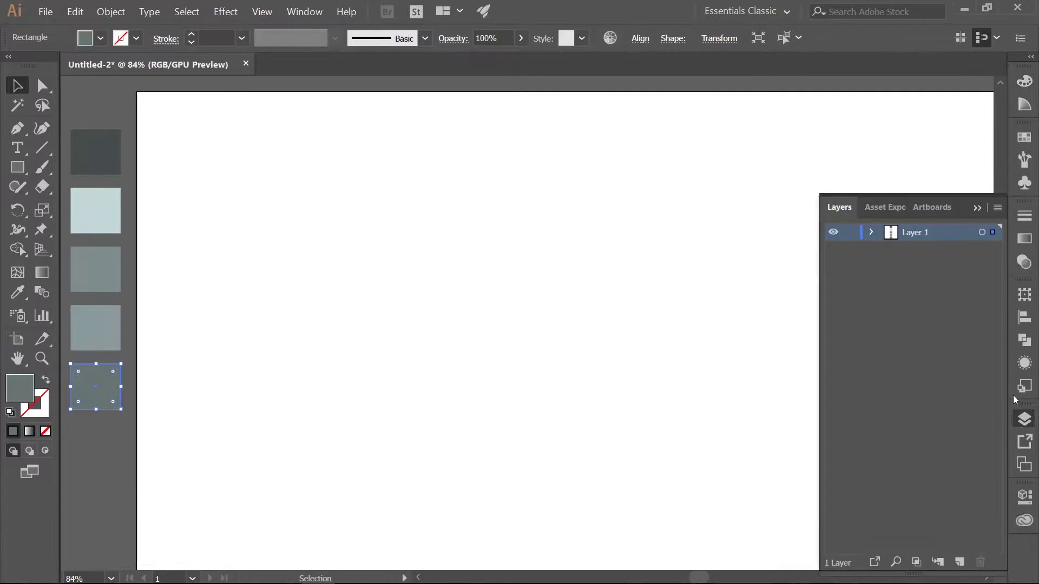
pyautogui.doubleClick(917, 232)
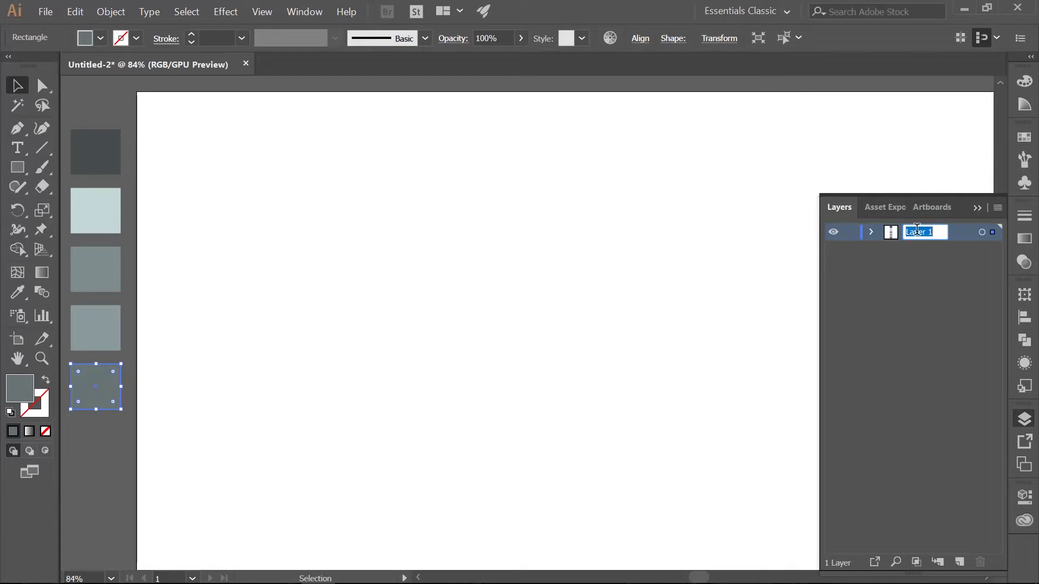
pyautogui.write('swatches')
pyautogui.press('Return')
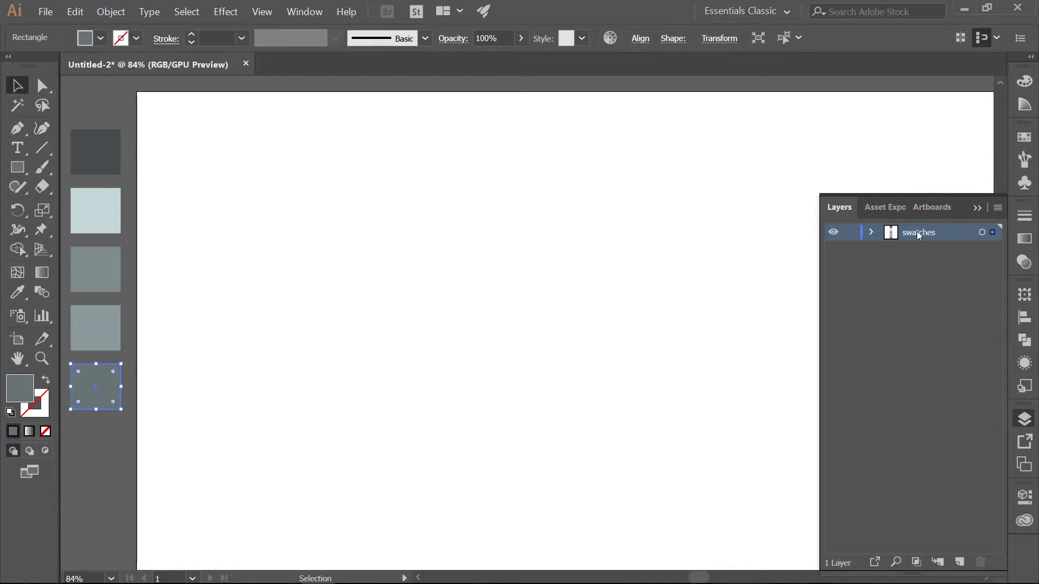
pyautogui.click(977, 208)
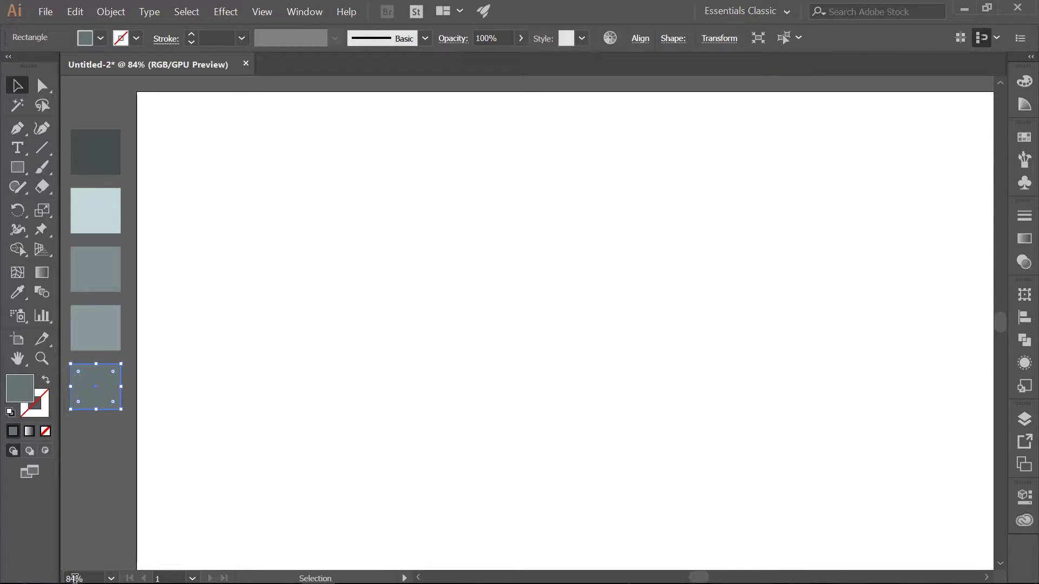
# Set the view zoom to 75%.
pyautogui.doubleClick(74, 578)
pyautogui.write('75')
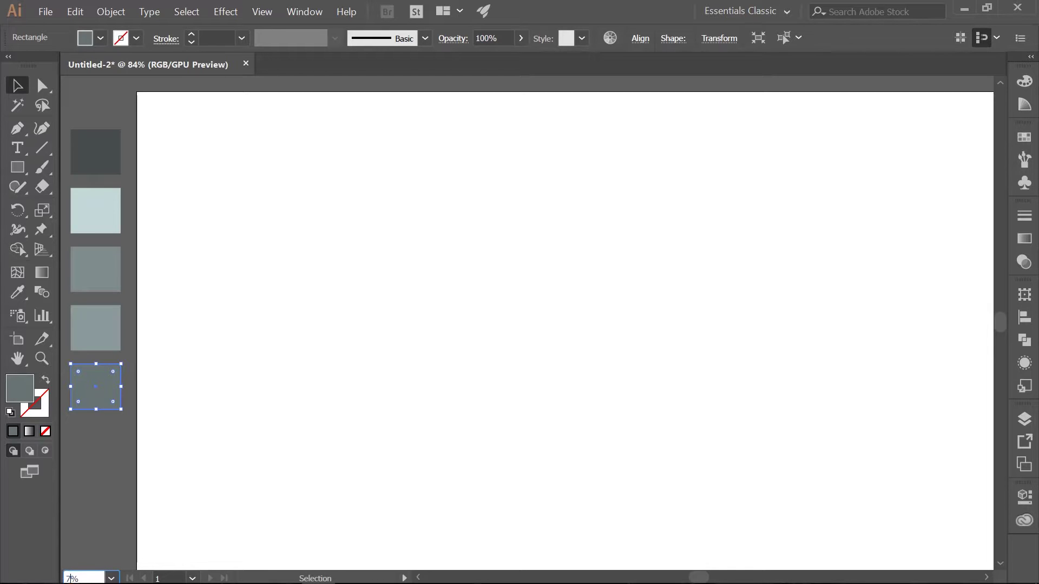
pyautogui.press('Return')
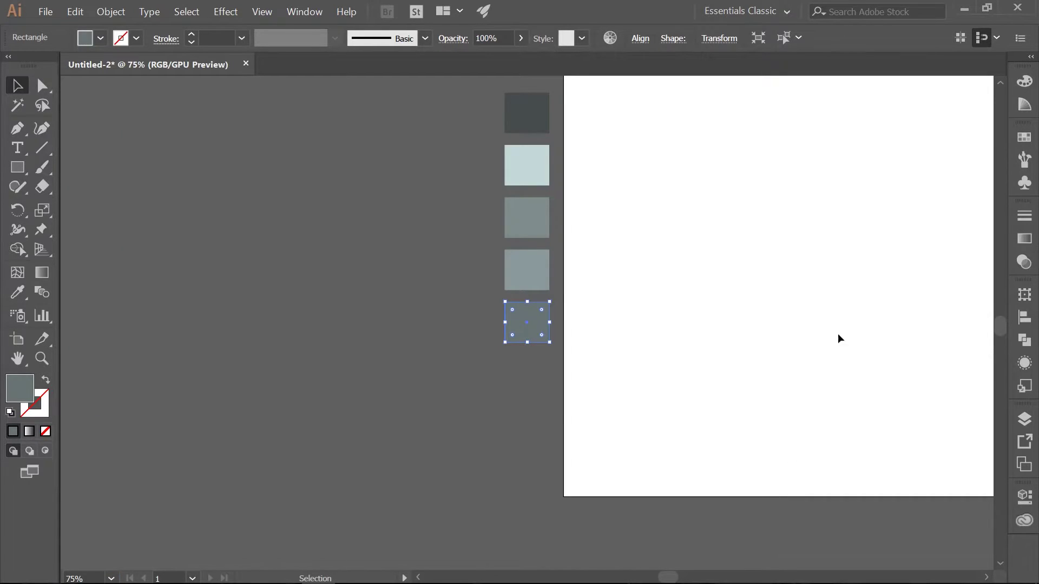
# Bring the artboard into view, then create Layer 2 and rename it 'background'.
pyautogui.moveTo(837, 326); pyautogui.dragTo(462, 359)
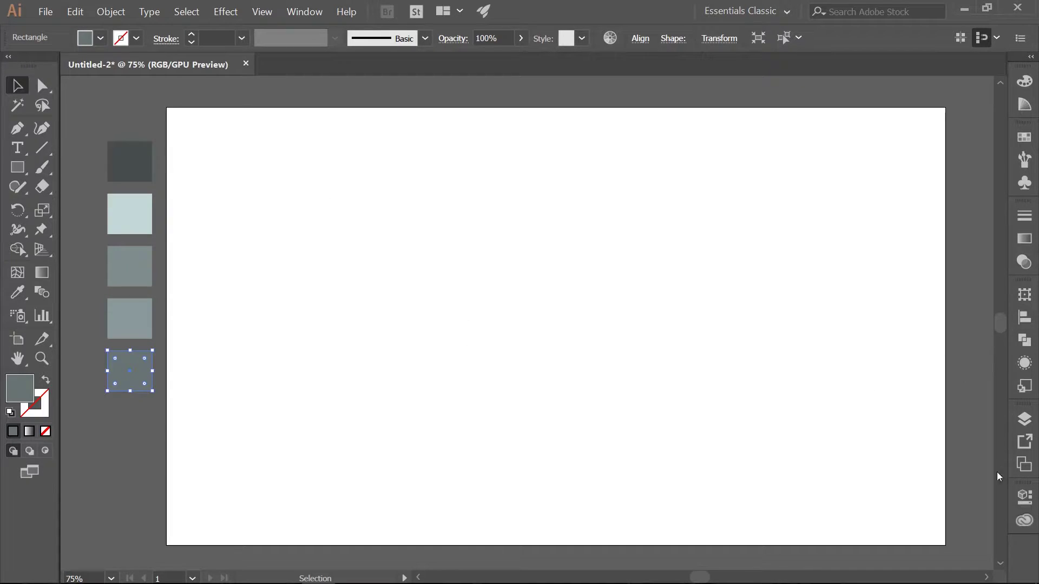
pyautogui.click(1024, 419)
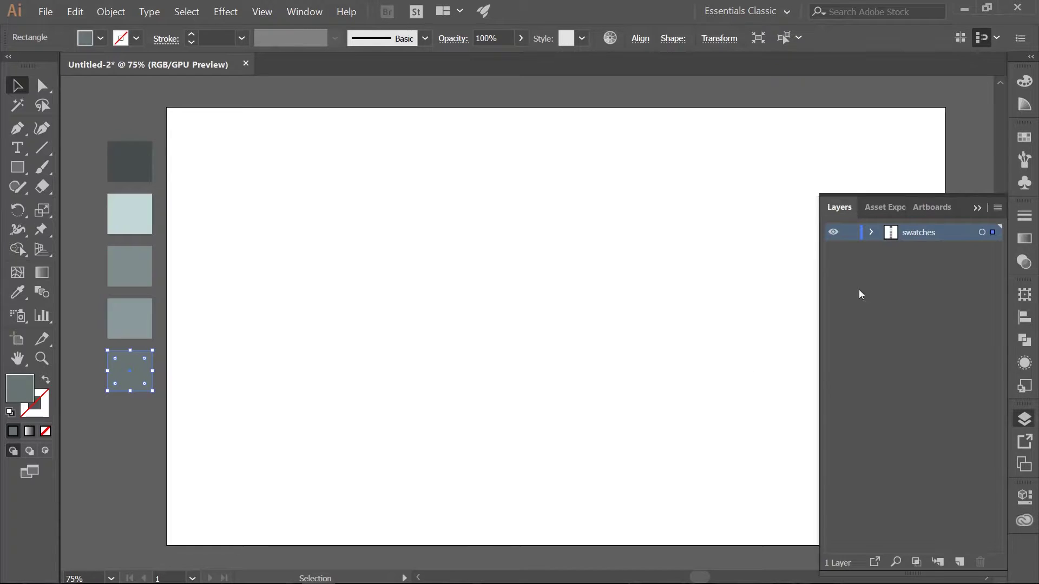
pyautogui.click(959, 562)
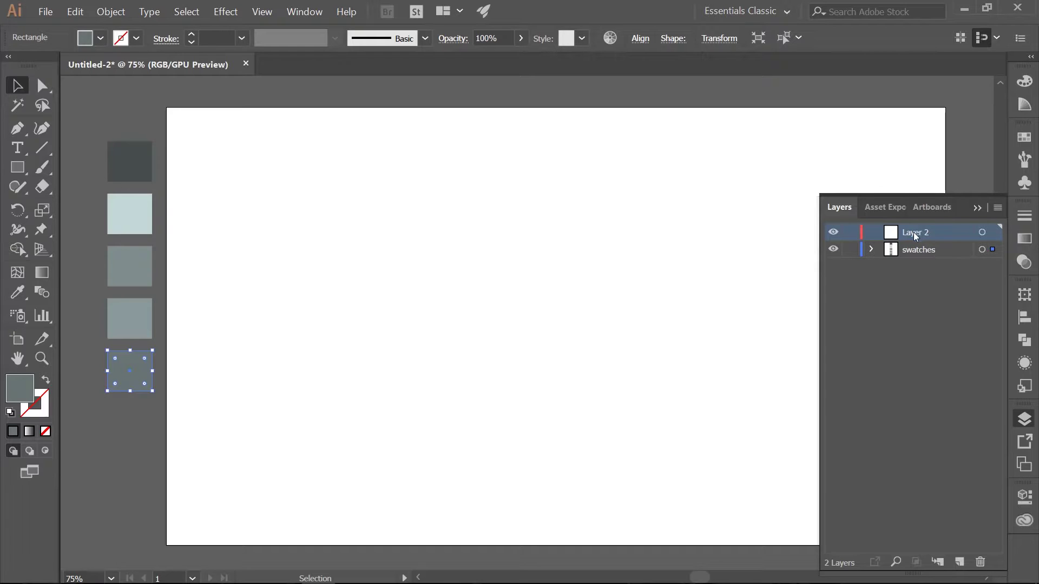
pyautogui.doubleClick(914, 232)
pyautogui.write('background')
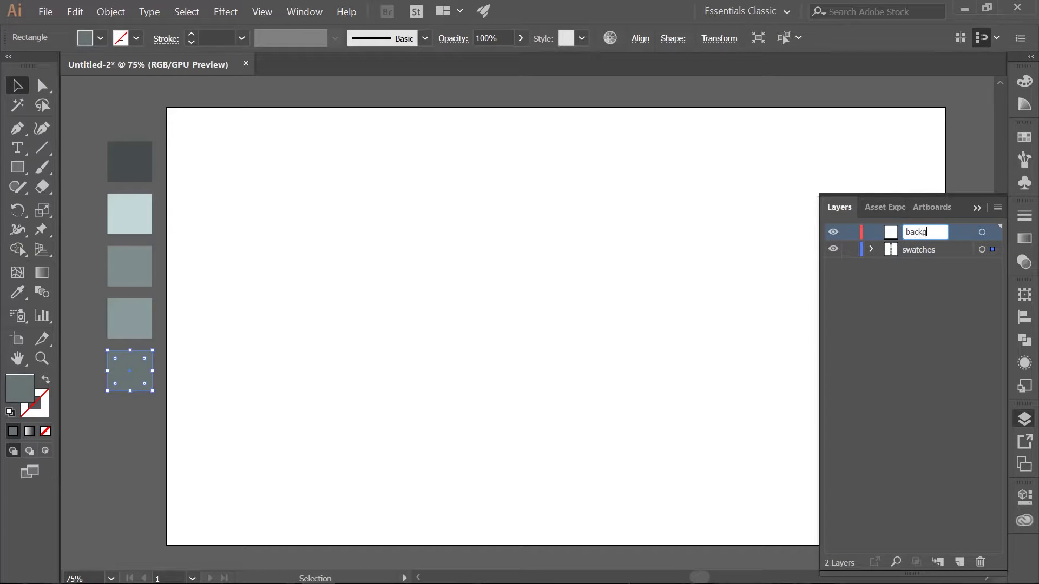
pyautogui.press('Return')
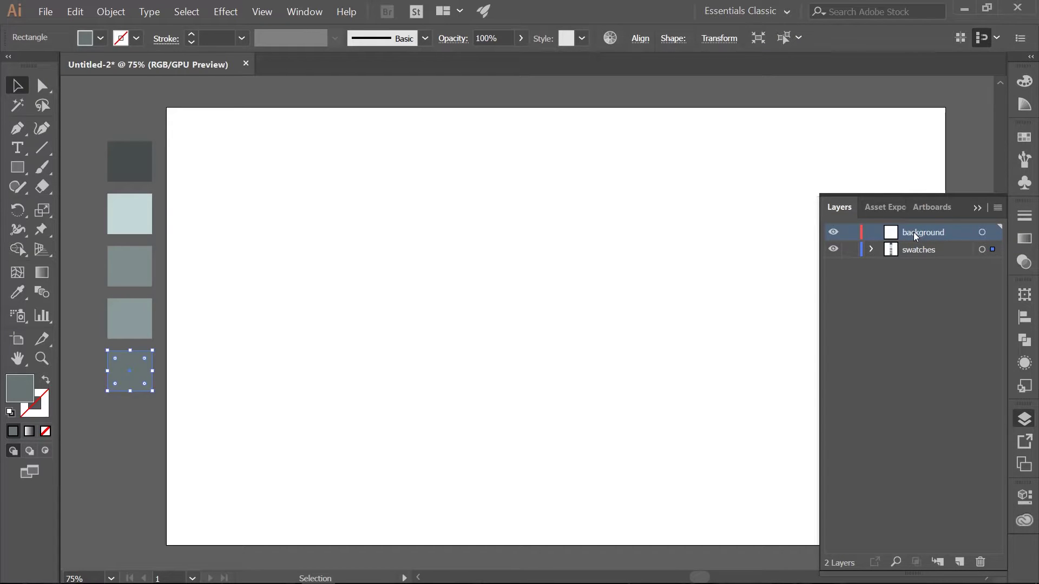
pyautogui.click(976, 208)
# Draw an artboard-sized rectangle and eyedrop the 464d4d top swatch into it, then deselect.
pyautogui.click(17, 168)
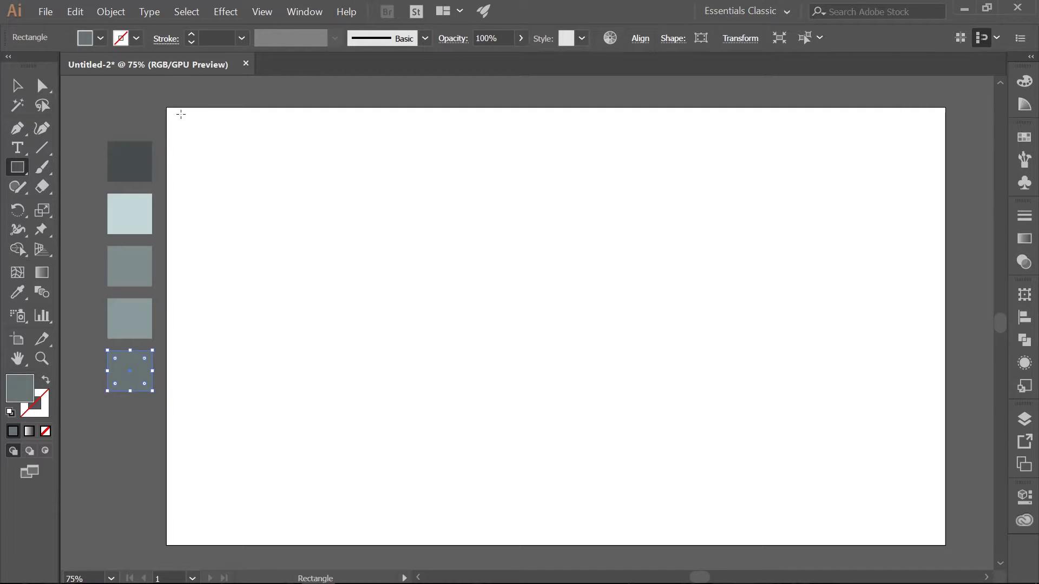
pyautogui.moveTo(167, 108); pyautogui.dragTo(946, 545)
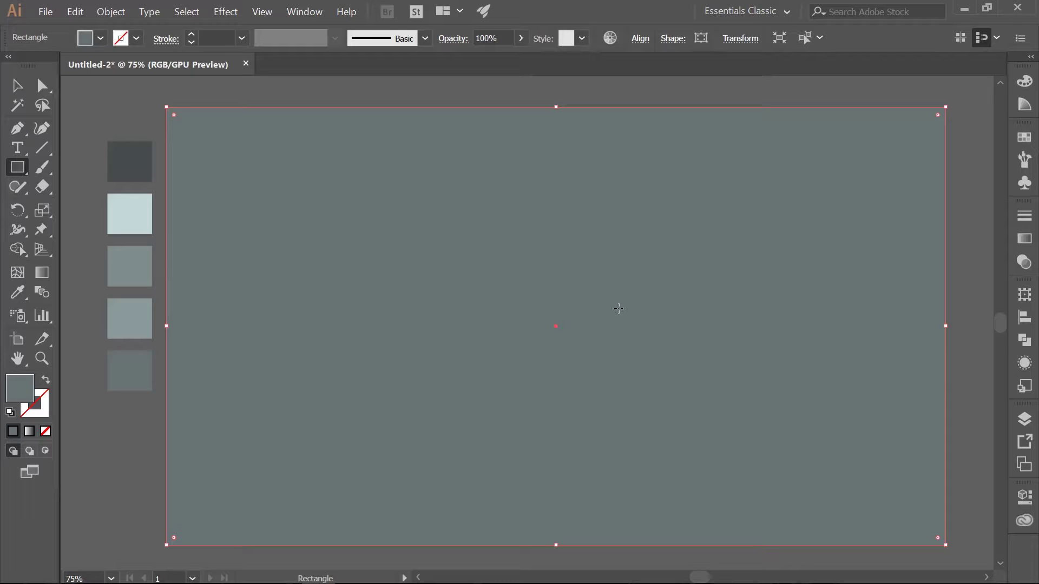
pyautogui.press('i')
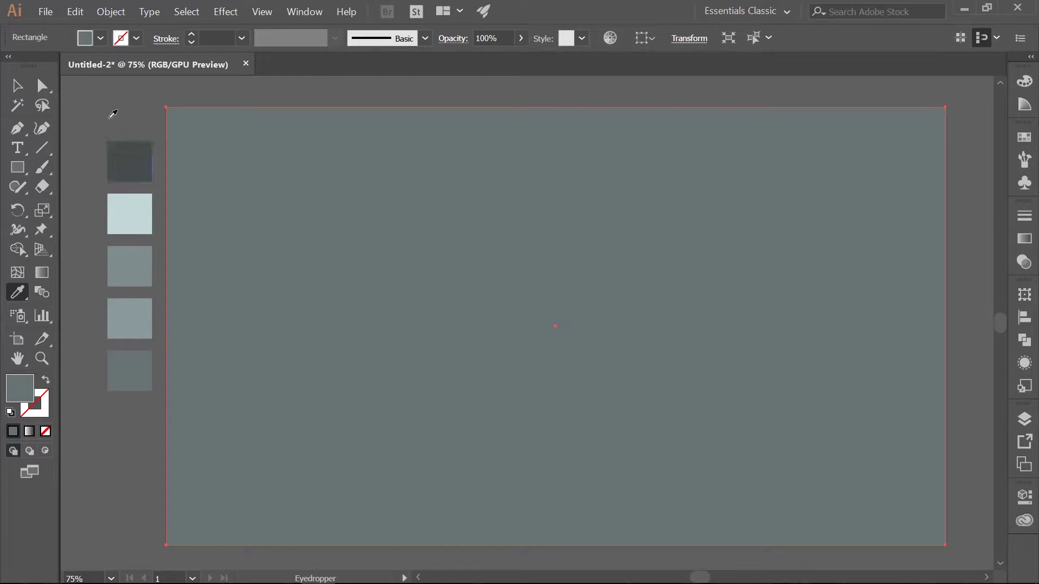
pyautogui.click(128, 148)
pyautogui.click(127, 148)
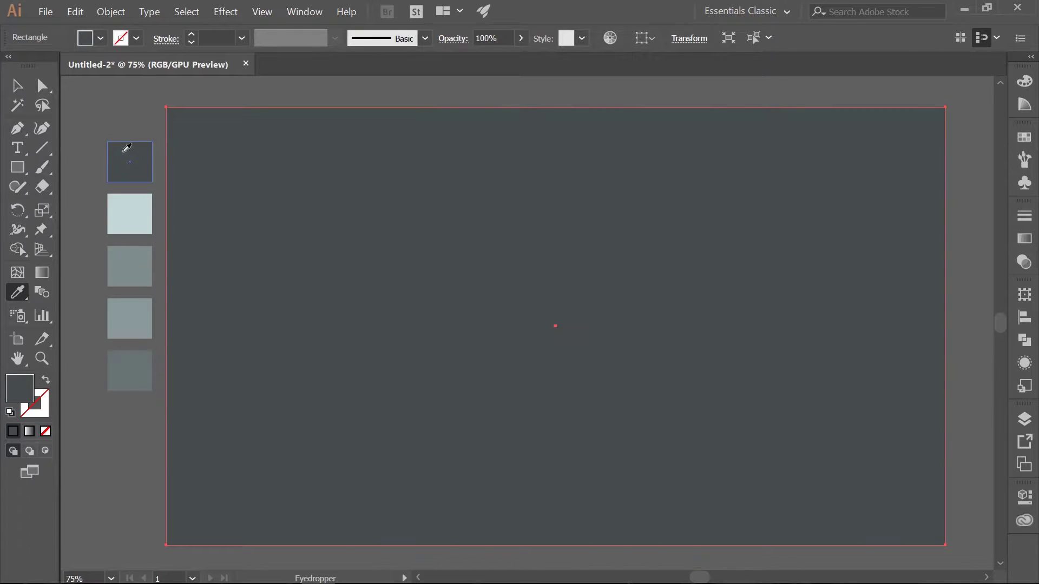
pyautogui.hotkey('ctrl', 'shift', 'a')
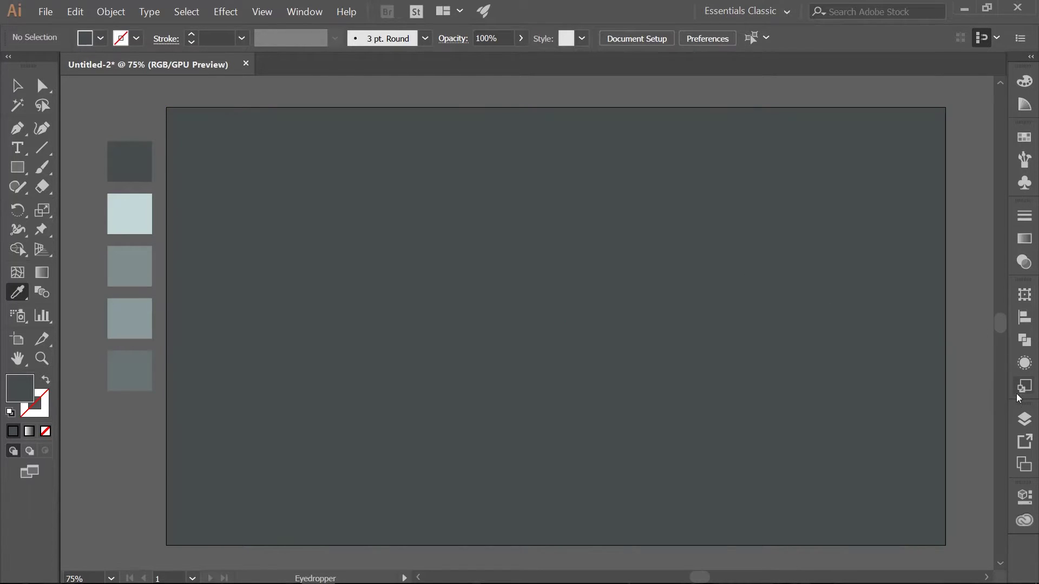
# Lock the background layer, then create Layer 3 and name it 'moon'.
pyautogui.click(1024, 420)
pyautogui.click(854, 232)
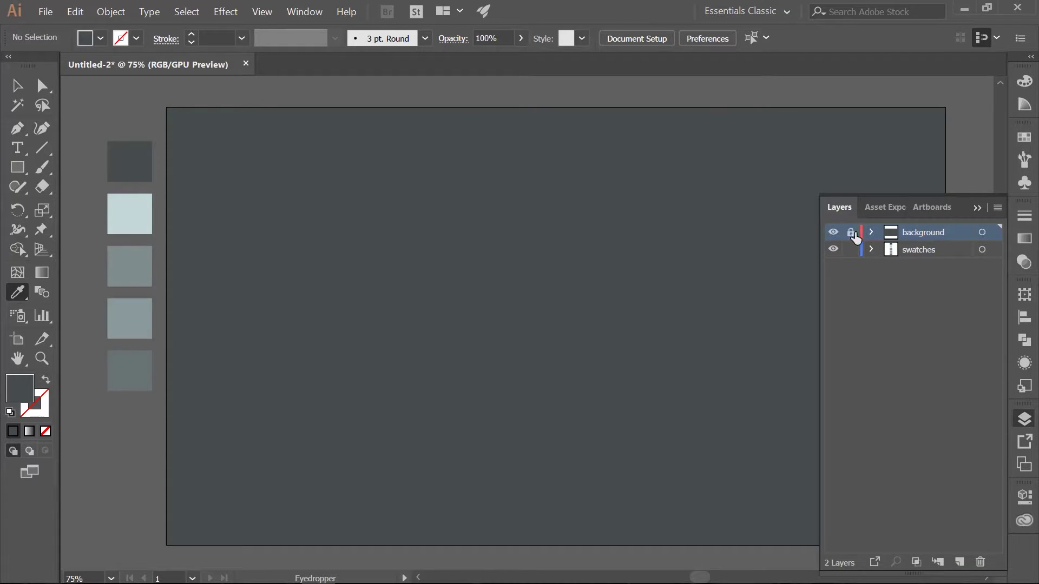
pyautogui.click(960, 562)
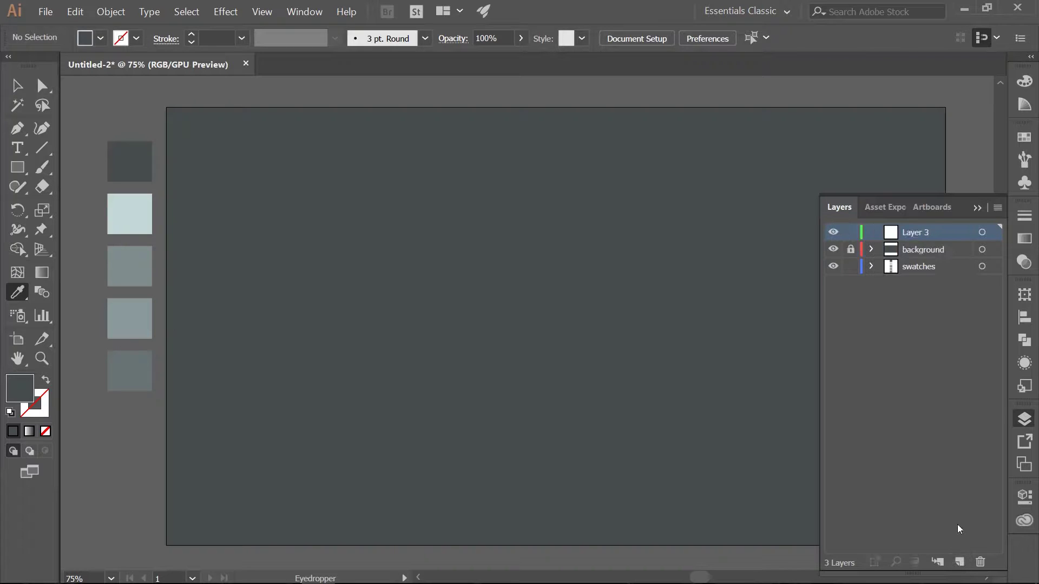
pyautogui.doubleClick(916, 233)
pyautogui.write('moon')
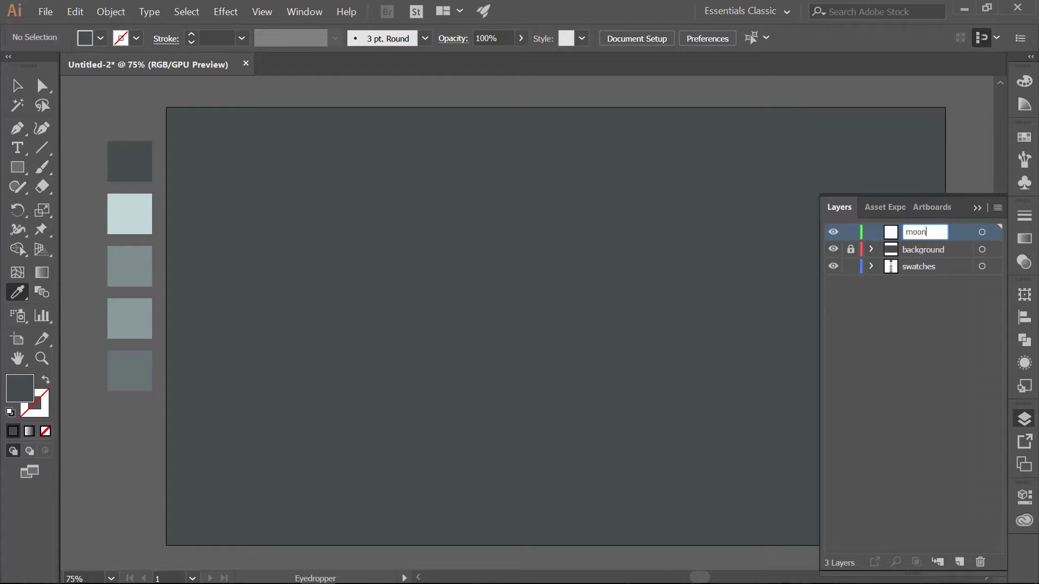
pyautogui.press('Return')
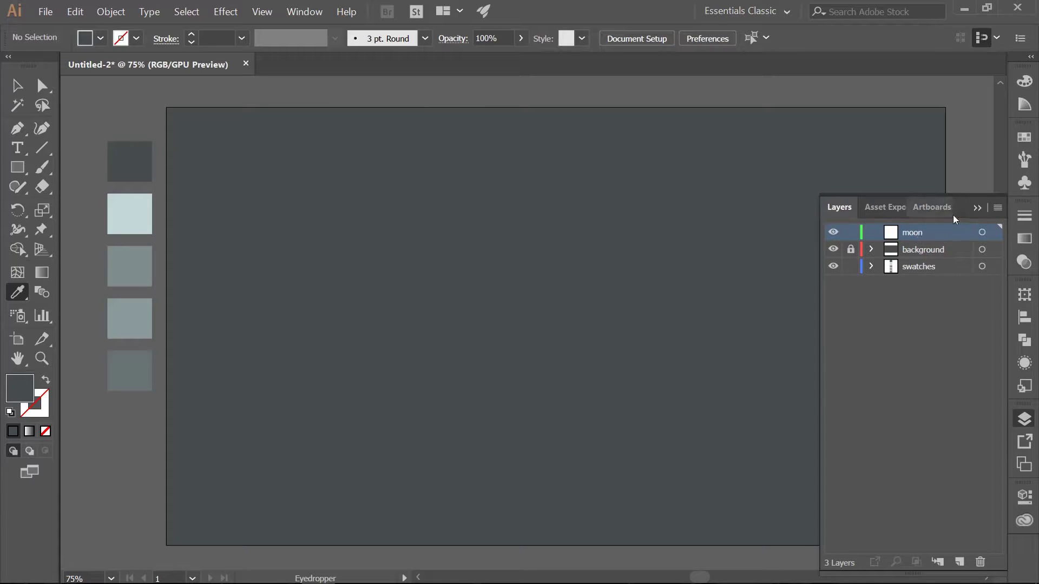
pyautogui.click(977, 207)
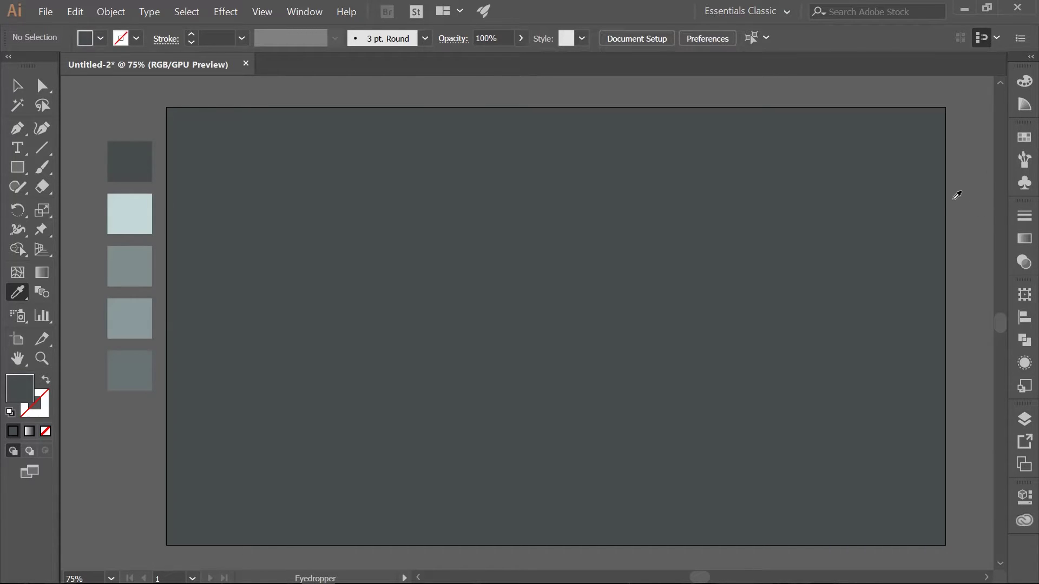
# Create a 1200 × 1200 px circle with the Ellipse tool and drag it up and left into place.
pyautogui.click(21, 170)
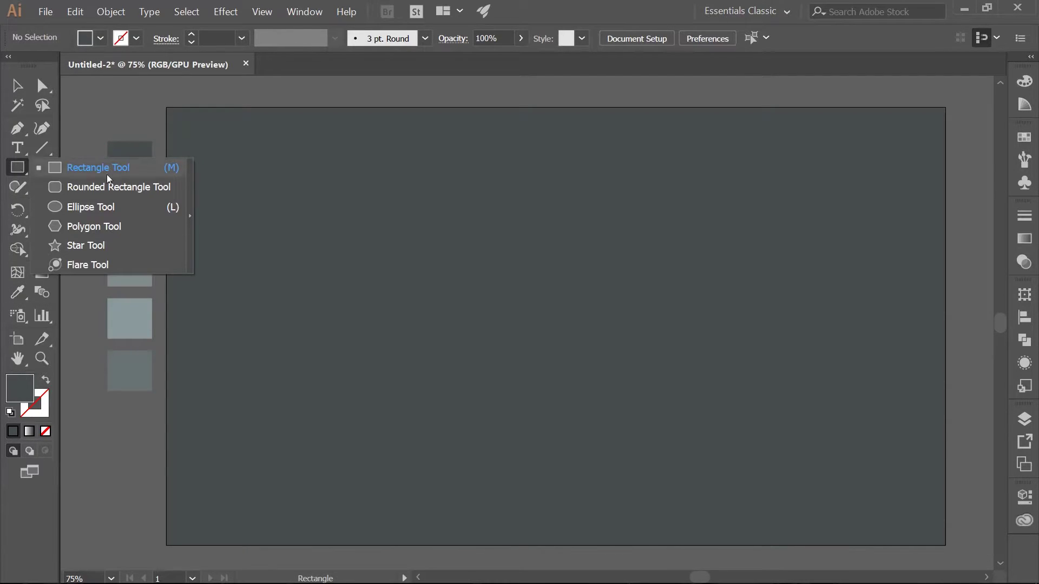
pyautogui.click(117, 209)
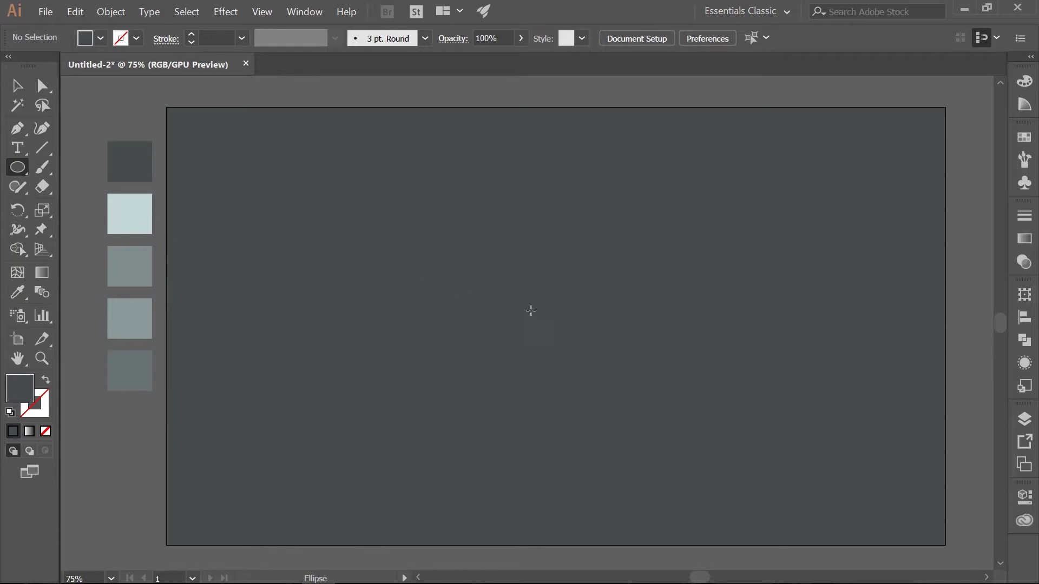
pyautogui.click(415, 234)
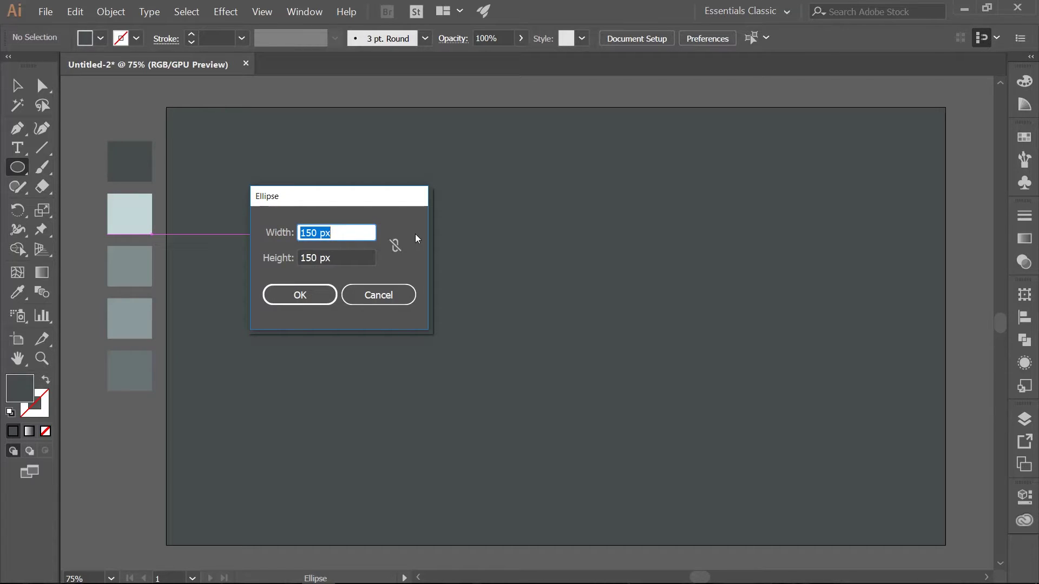
pyautogui.write('1200')
pyautogui.press('Tab')
pyautogui.write('1200')
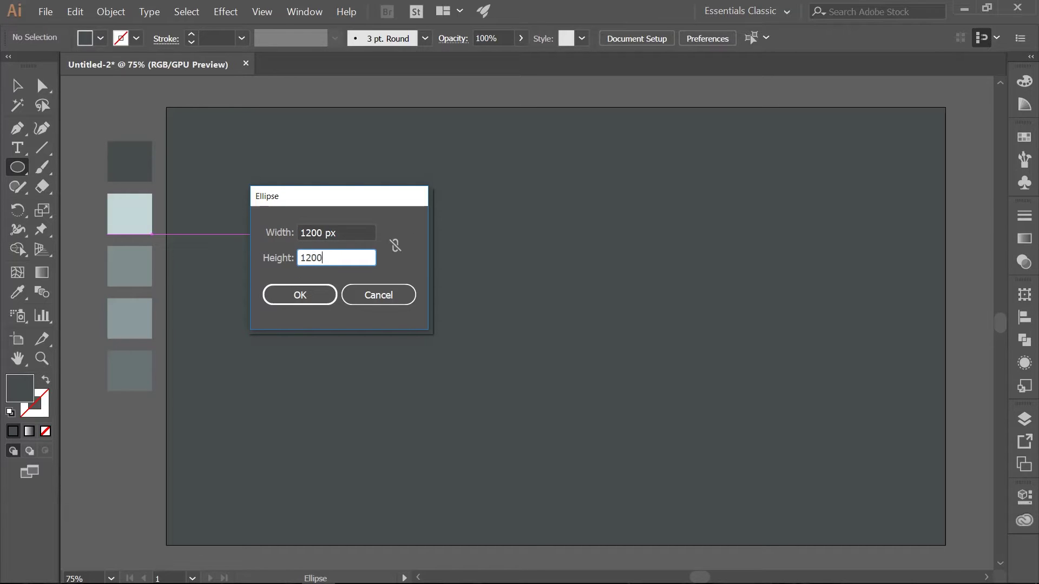
pyautogui.press('Return')
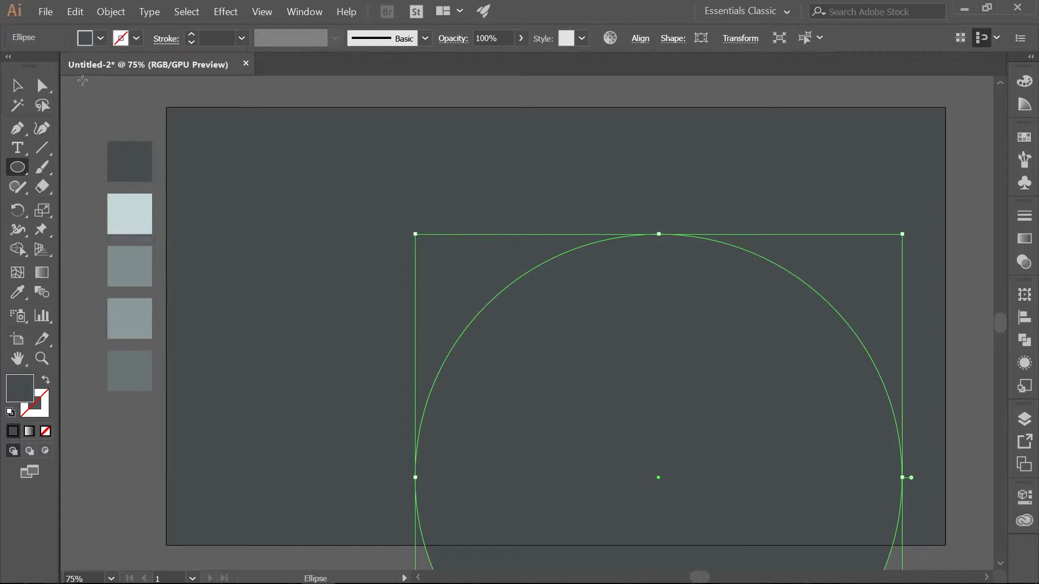
pyautogui.click(18, 85)
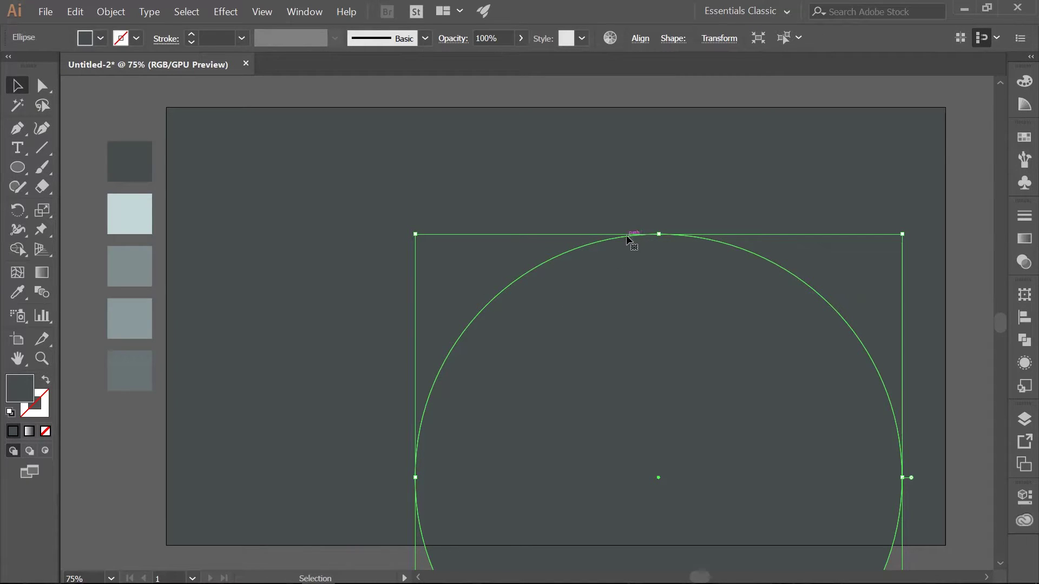
pyautogui.moveTo(627, 236); pyautogui.dragTo(524, 230)
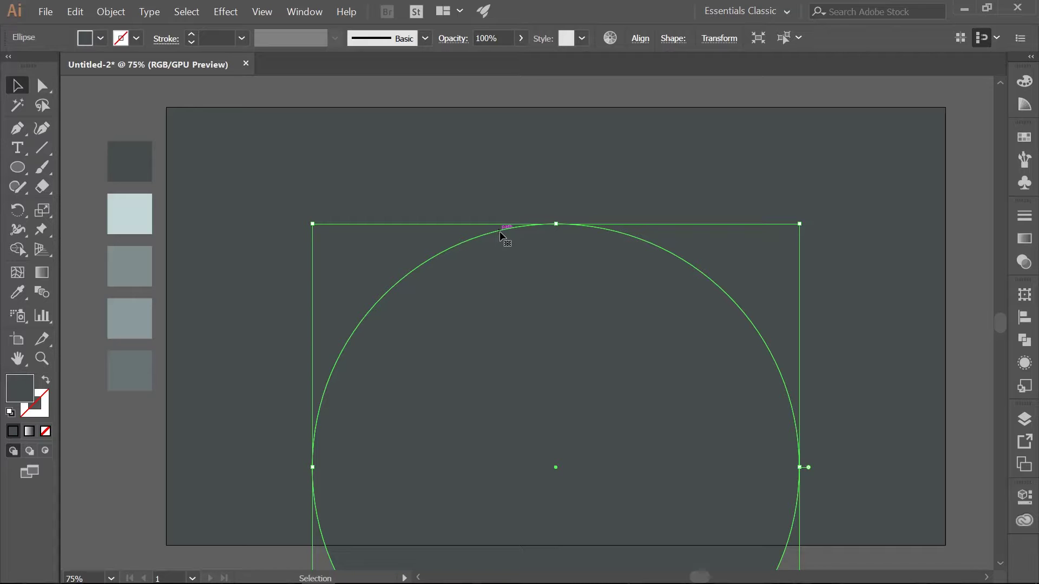
# Eyedrop the pale blue-grey c4d8d9 from the second swatch into the circle.
pyautogui.press('i')
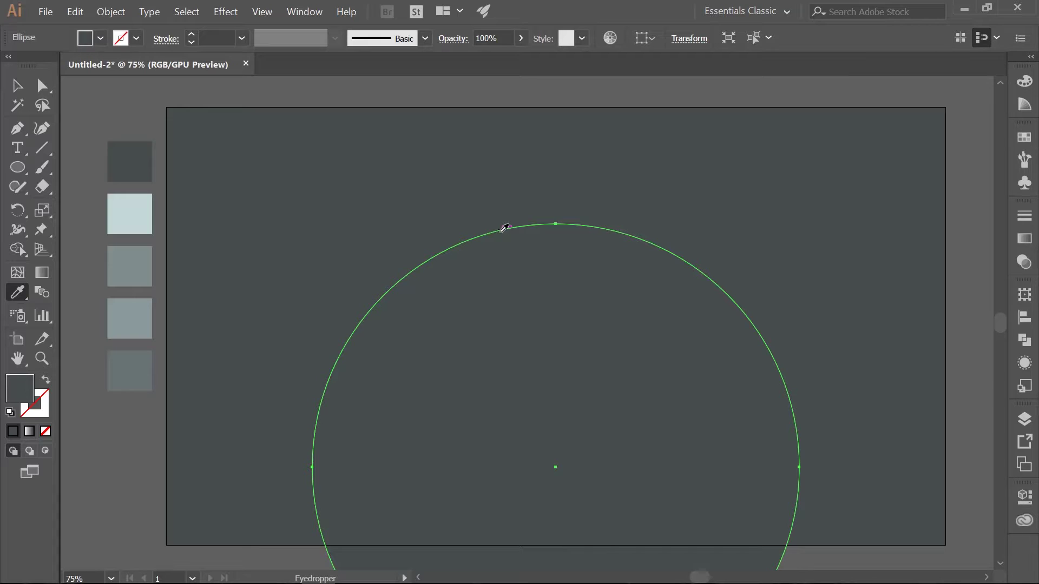
pyautogui.click(120, 205)
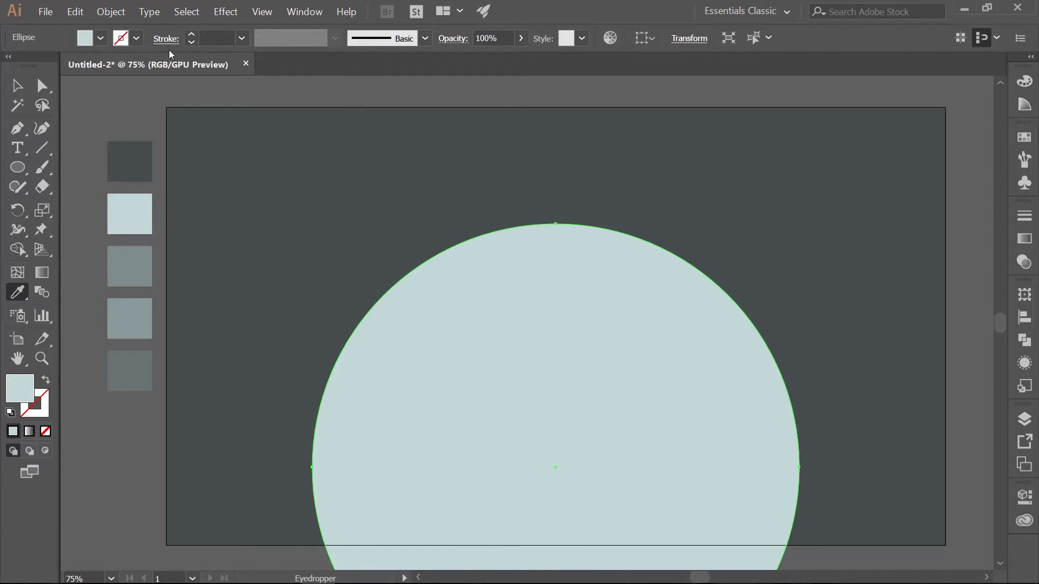
# Copy the moon circle and paste the copy directly behind it.
pyautogui.click(76, 11)
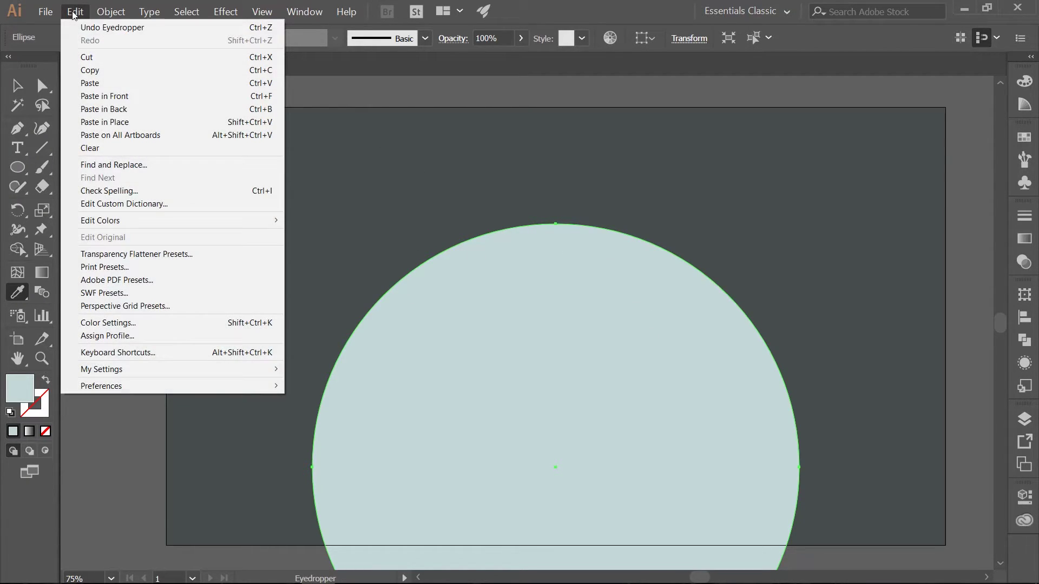
pyautogui.click(89, 70)
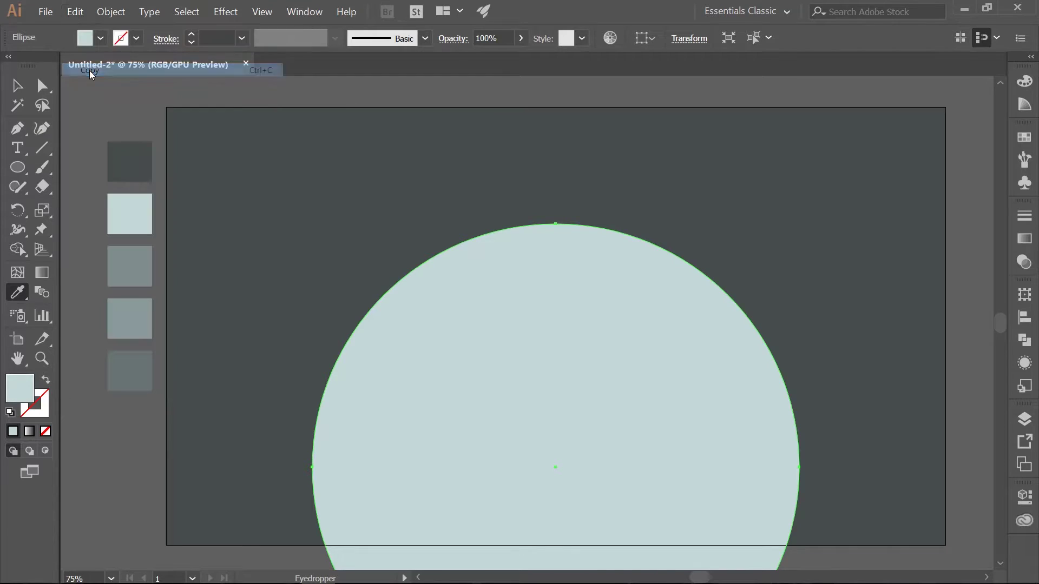
pyautogui.click(76, 12)
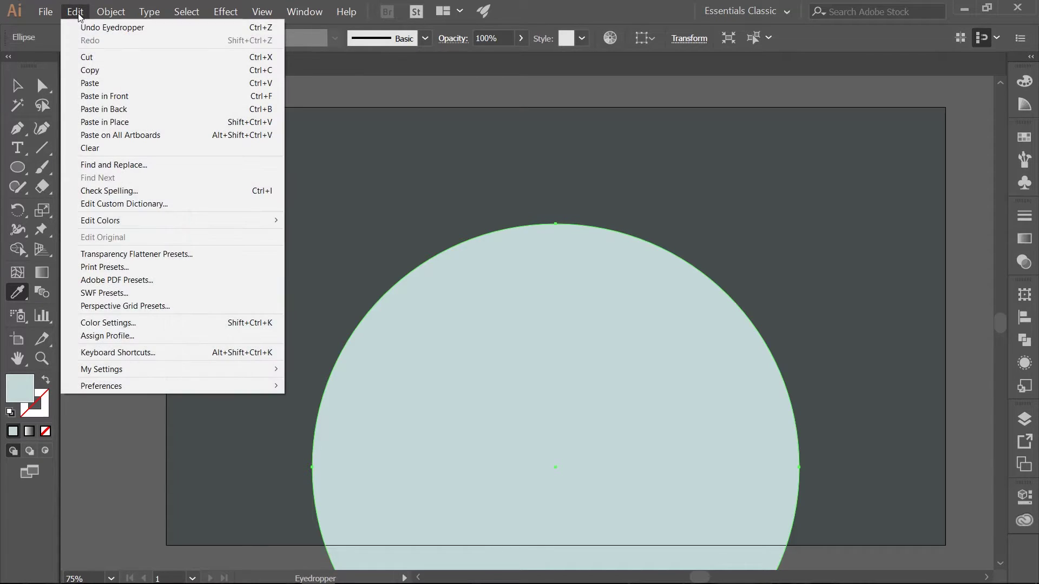
pyautogui.click(97, 110)
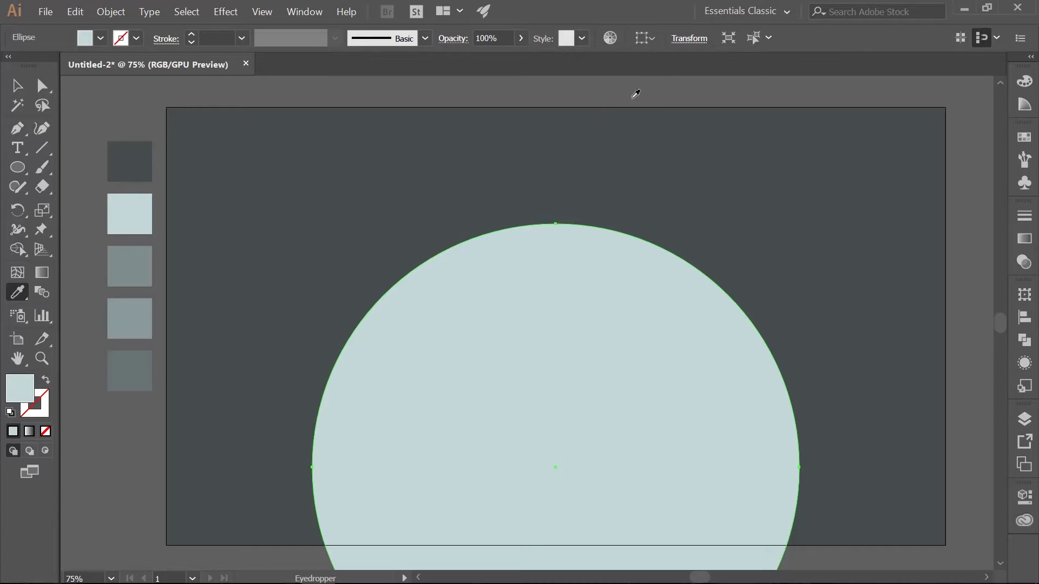
# Resize the copy to 1300 × 1300 px and set its opacity to 50%.
pyautogui.click(690, 39)
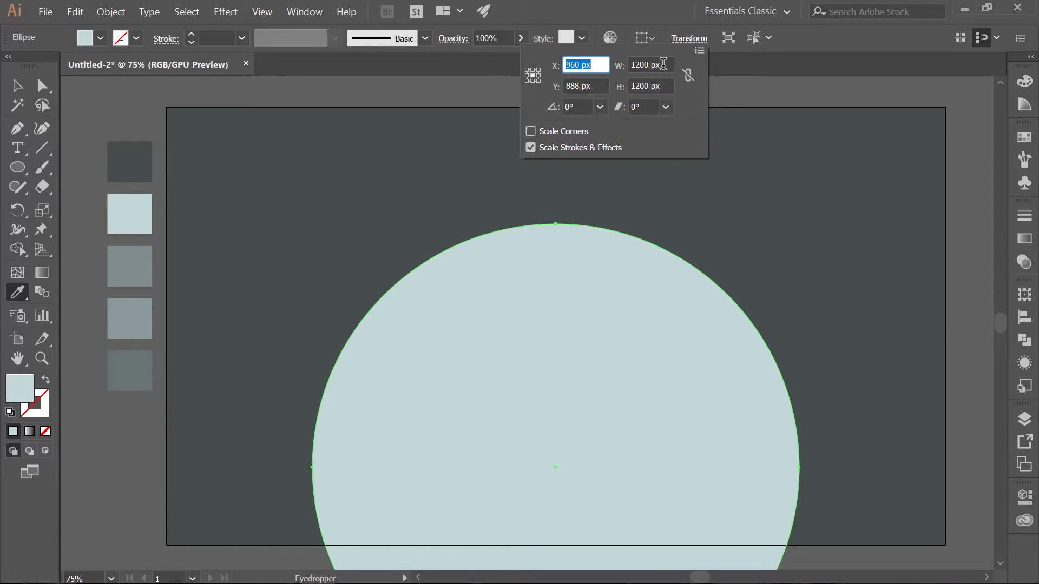
pyautogui.click(631, 64)
pyautogui.write('1300')
pyautogui.press('Tab')
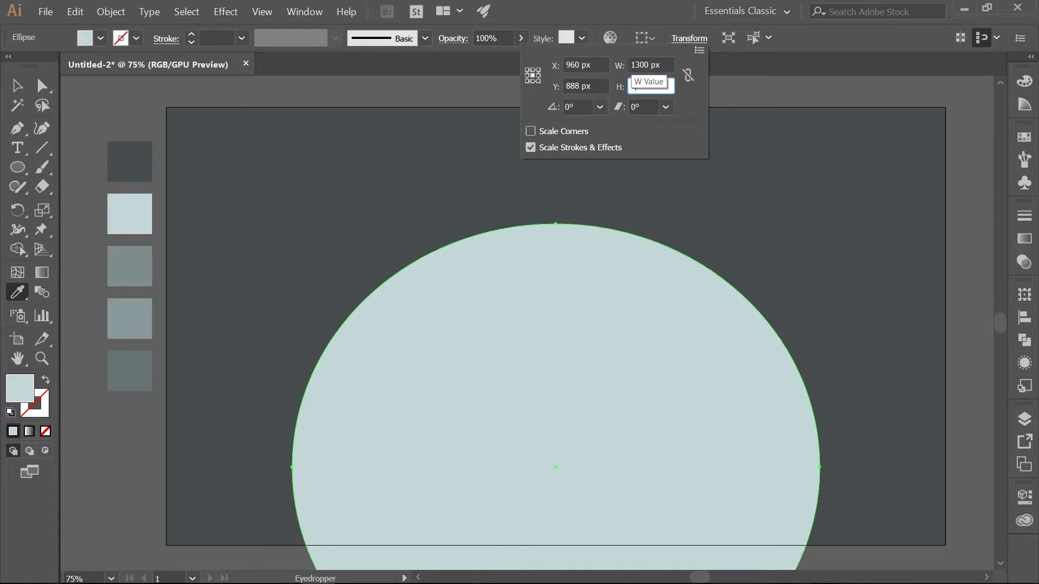
pyautogui.write('1300')
pyautogui.press('Tab')
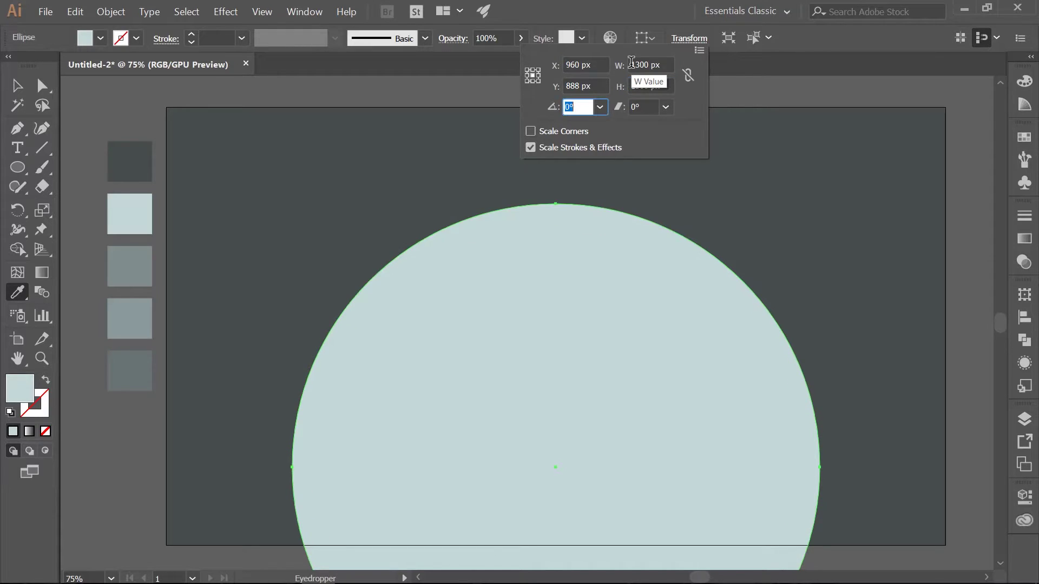
pyautogui.click(654, 9)
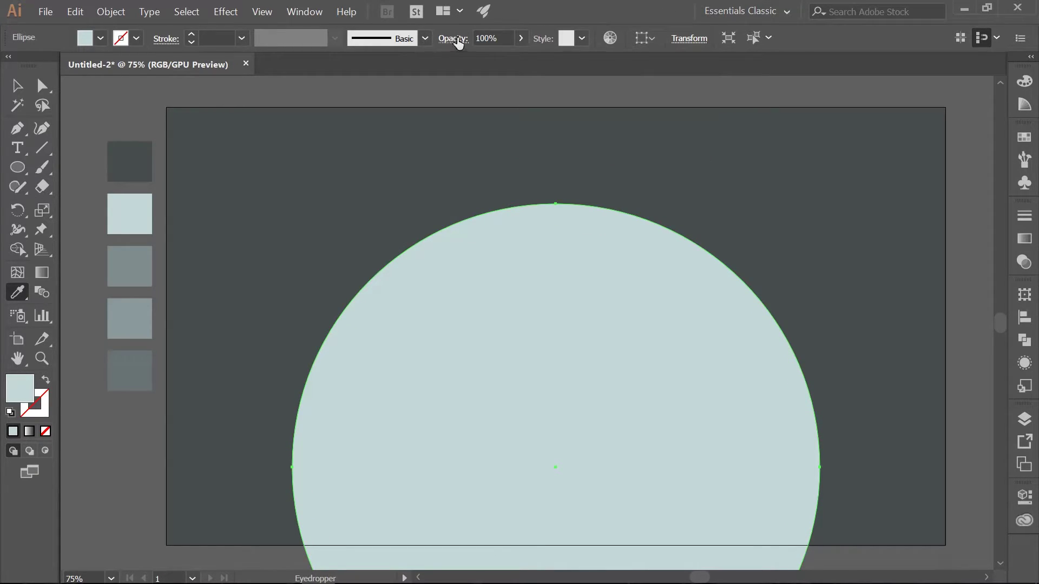
pyautogui.click(475, 41)
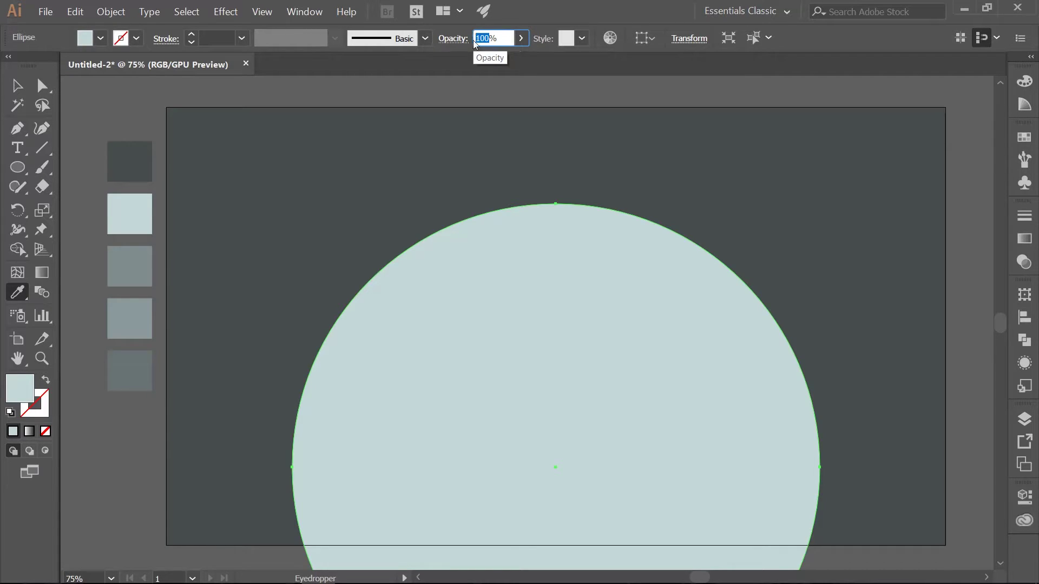
pyautogui.write('50')
pyautogui.press('Return')
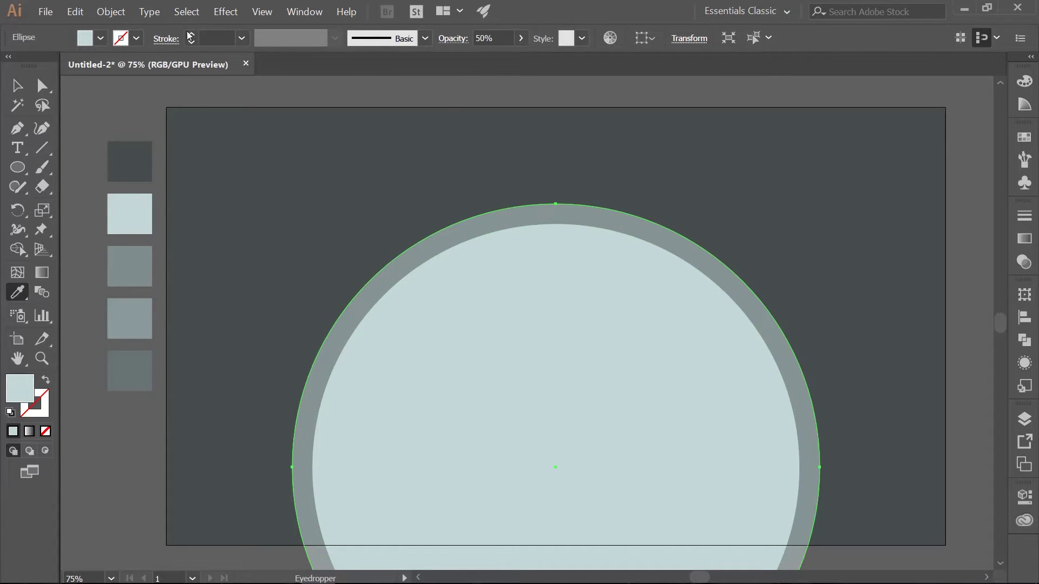
# Copy the halo circle and paste a duplicate in the same position.
pyautogui.click(75, 12)
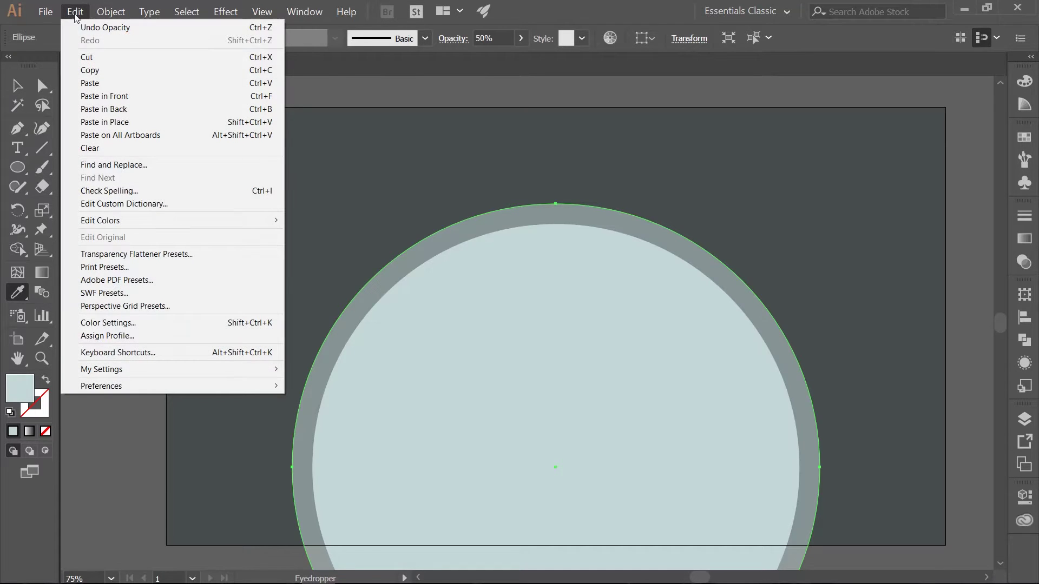
pyautogui.click(97, 74)
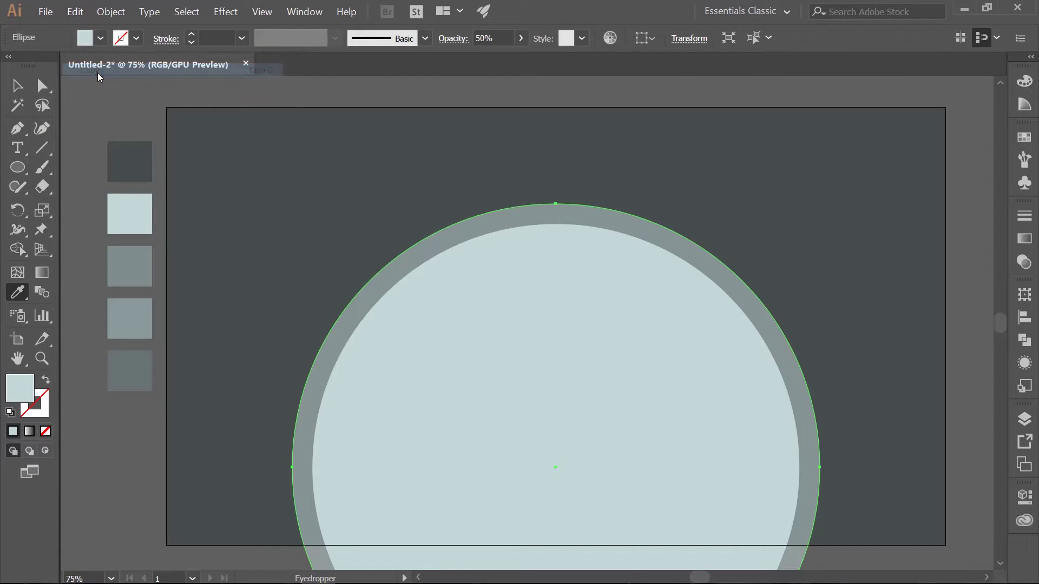
pyautogui.click(79, 14)
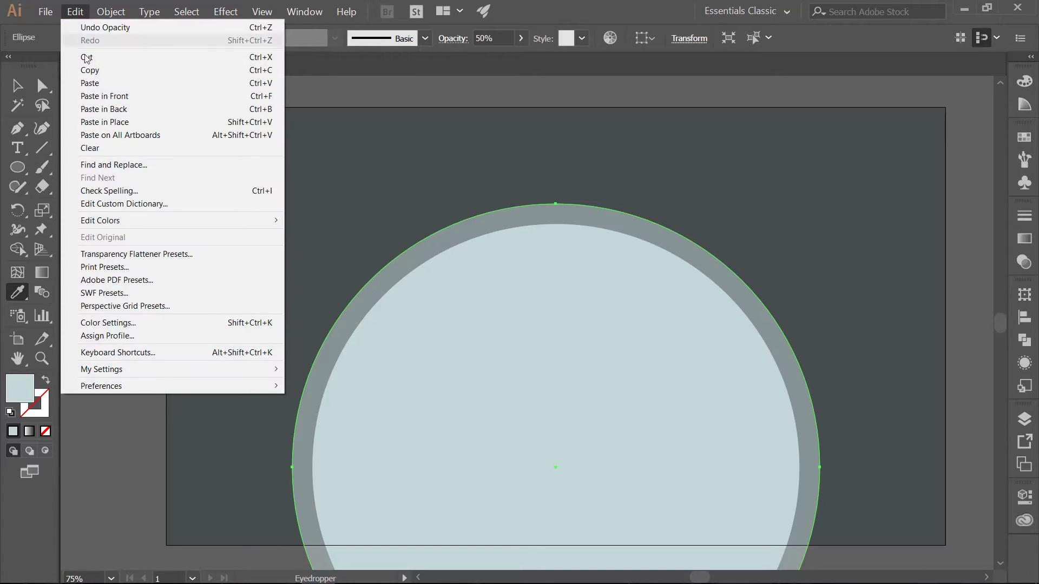
pyautogui.click(108, 123)
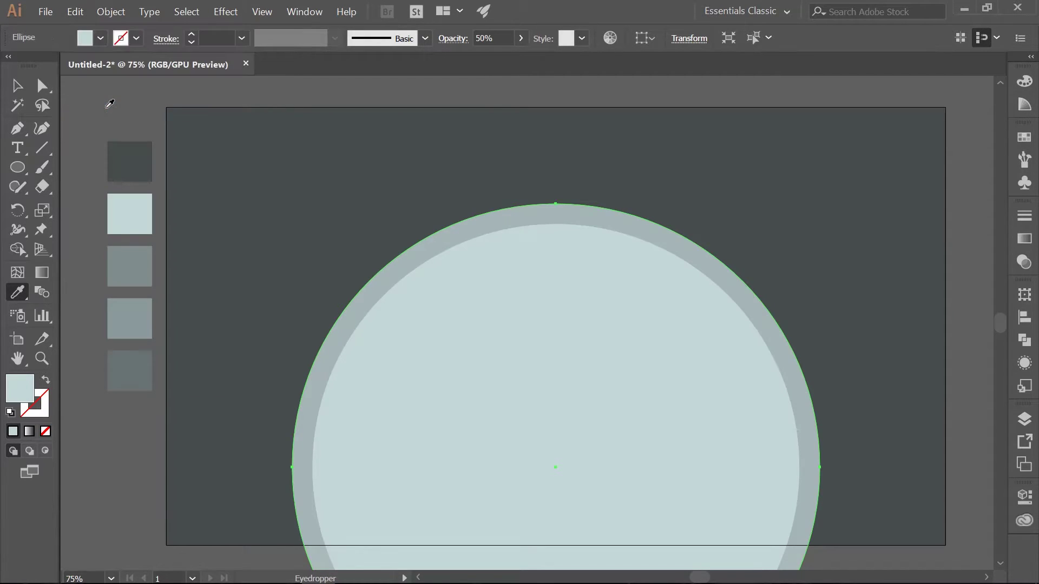
# Resize the duplicate to 1400 × 1400 px and lower its opacity to 30%.
pyautogui.click(689, 39)
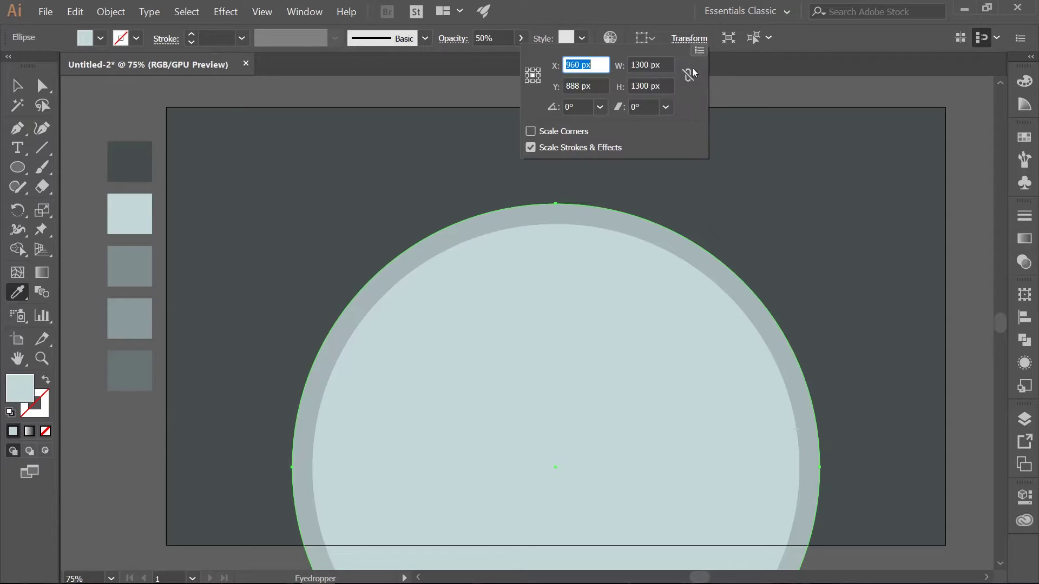
pyautogui.doubleClick(648, 65)
pyautogui.write('1400')
pyautogui.press('Tab')
pyautogui.write('1400')
pyautogui.press('Tab')
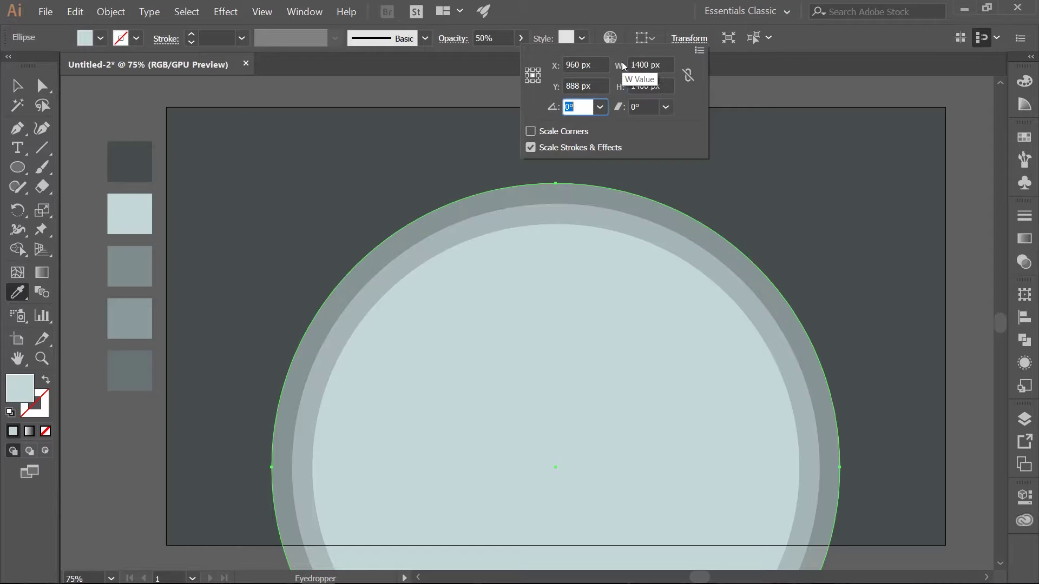
pyautogui.press('Escape')
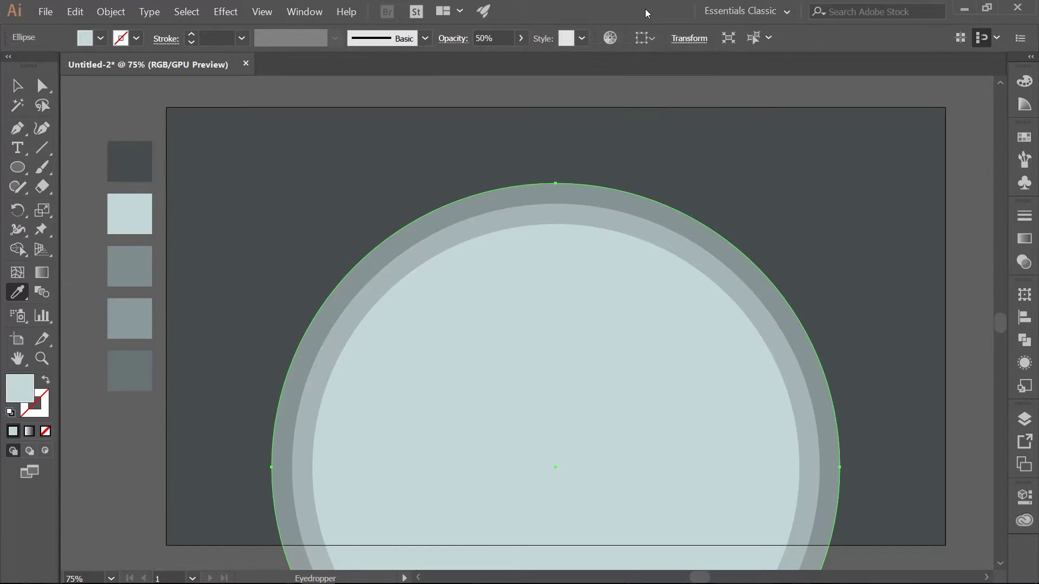
pyautogui.doubleClick(479, 39)
pyautogui.write('30')
pyautogui.press('Return')
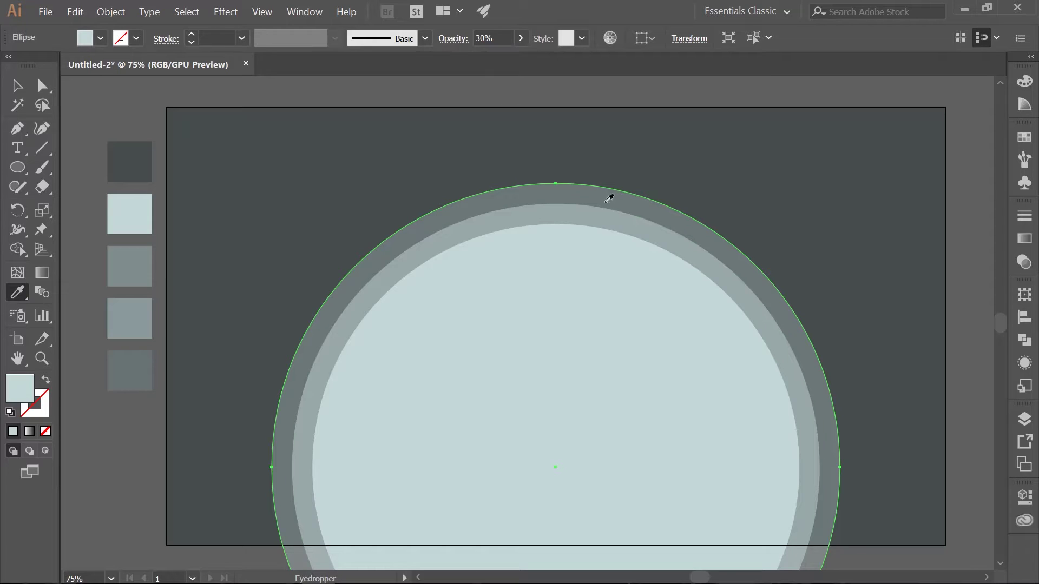
# Lock the moon layer, then create a new top layer and name it 'stars'.
pyautogui.click(1024, 420)
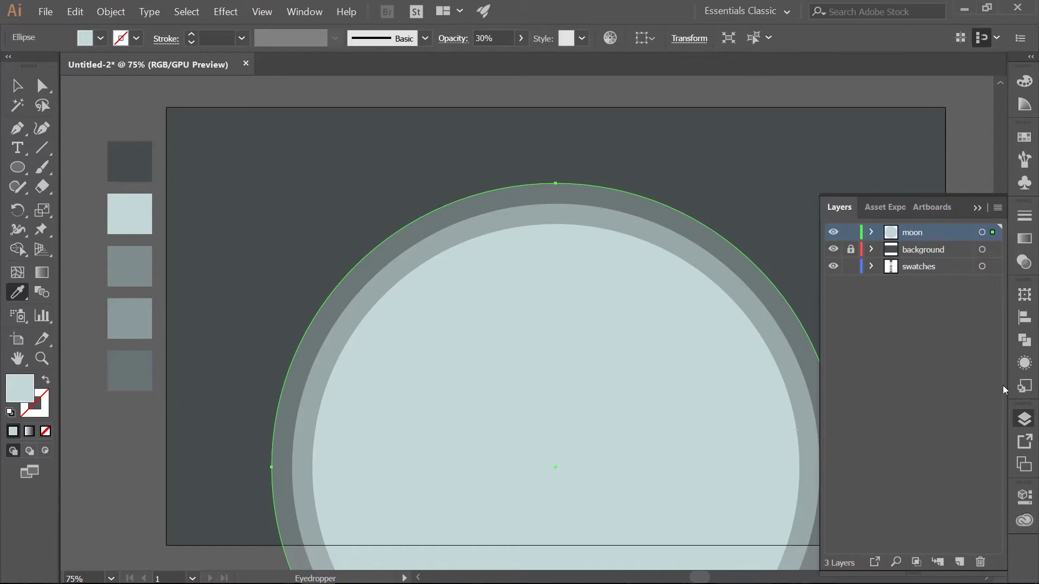
pyautogui.click(850, 232)
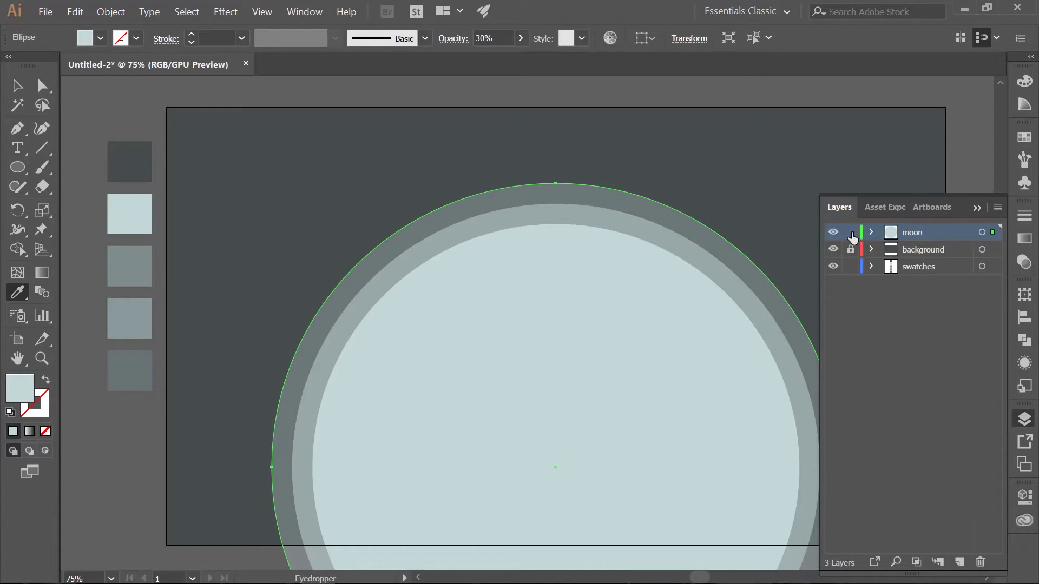
pyautogui.click(958, 562)
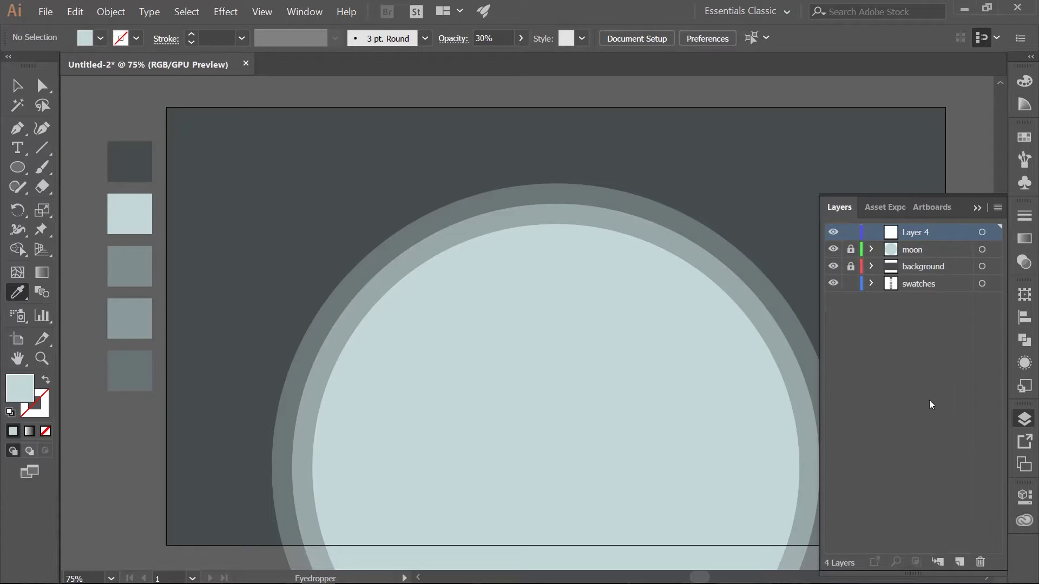
pyautogui.doubleClick(930, 232)
pyautogui.write('stars')
pyautogui.click(978, 208)
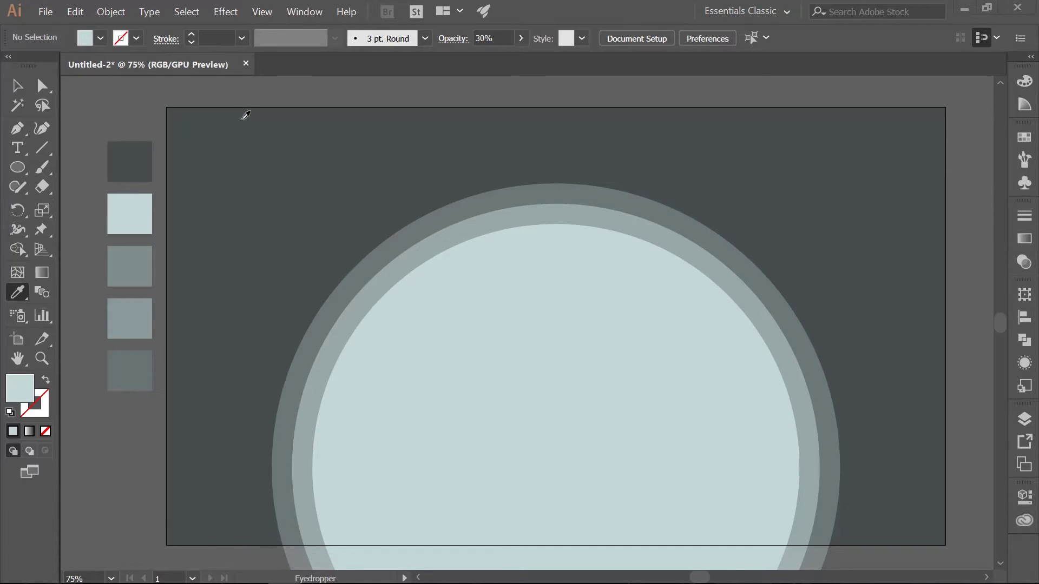
# Draw a five-pointed star with radii 15 and 30 px near the artboard's top-left.
pyautogui.click(17, 168)
pyautogui.moveTo(18, 176); pyautogui.dragTo(77, 246)
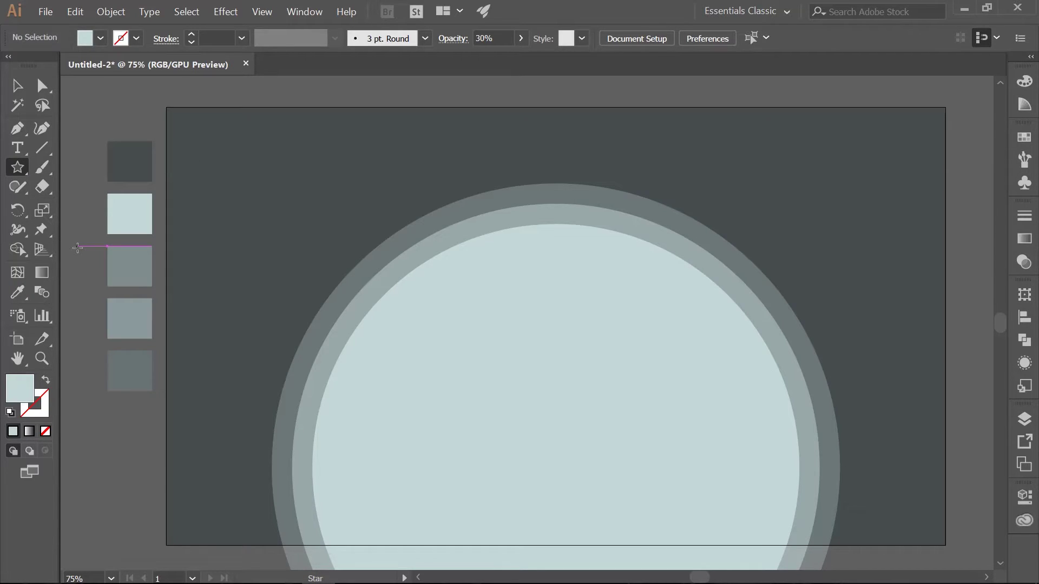
pyautogui.click(241, 166)
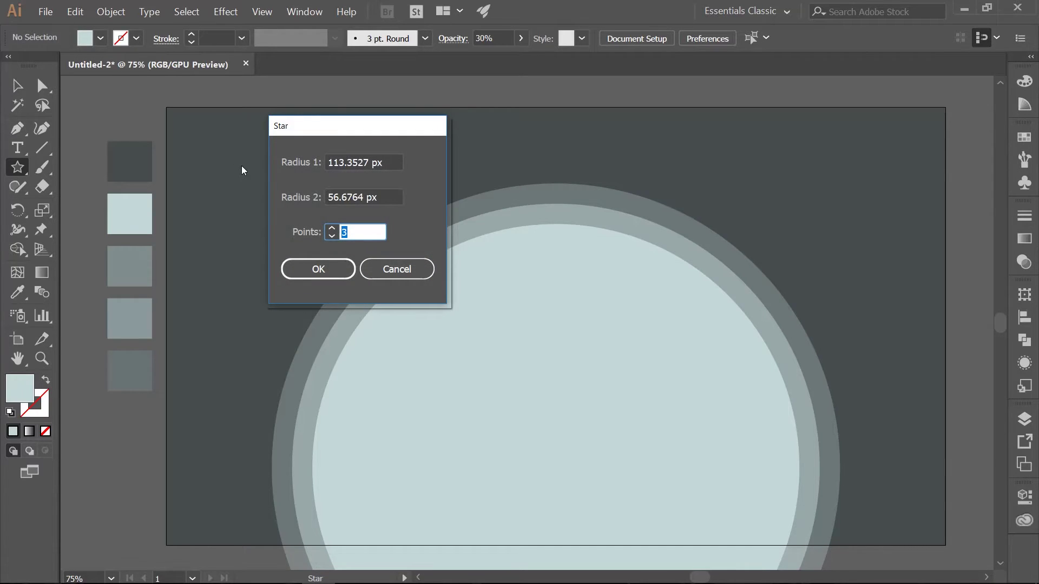
pyautogui.moveTo(391, 163); pyautogui.dragTo(319, 162)
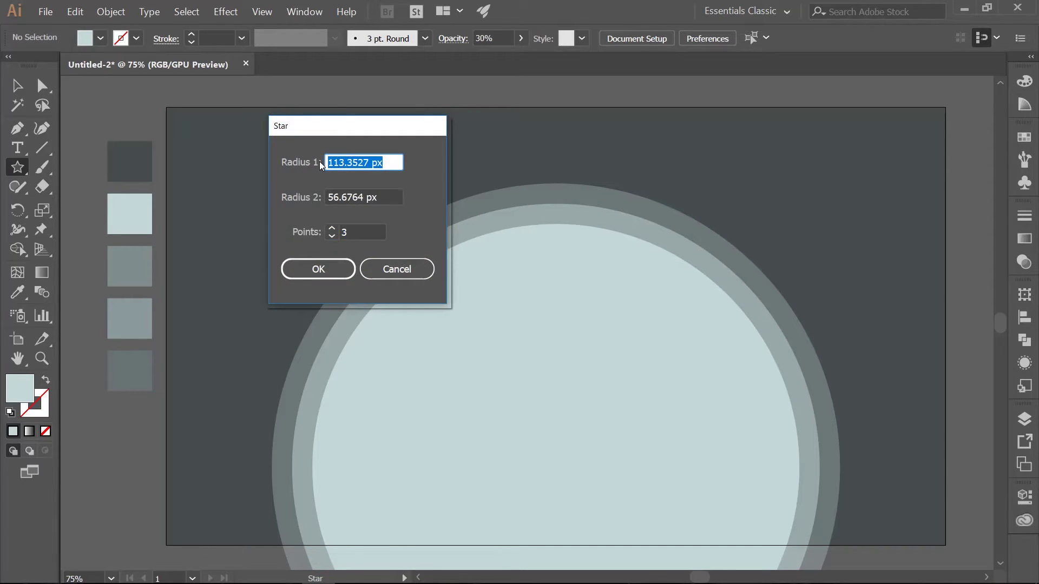
pyautogui.write('15')
pyautogui.press('Tab')
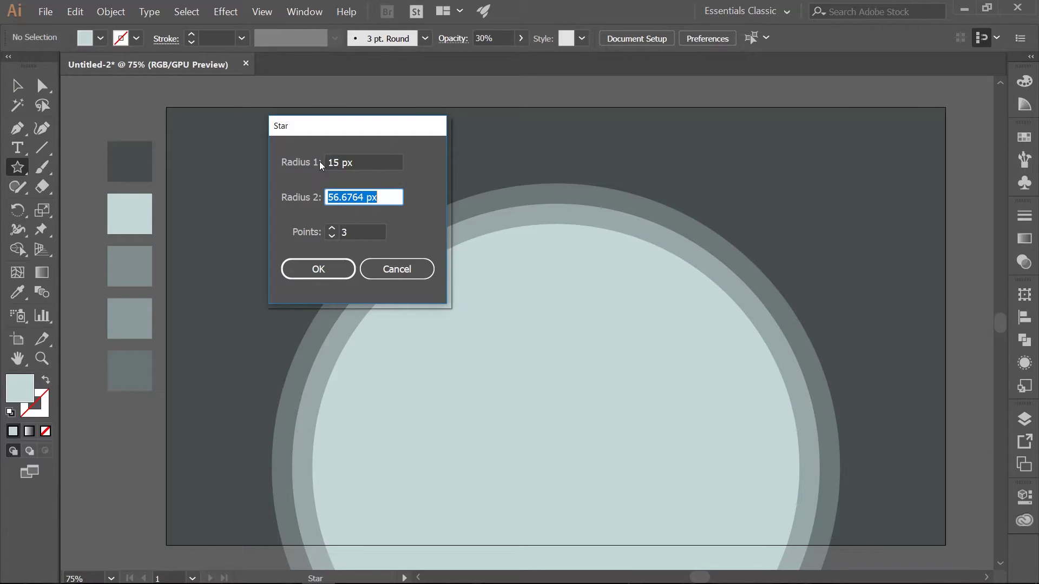
pyautogui.write('30')
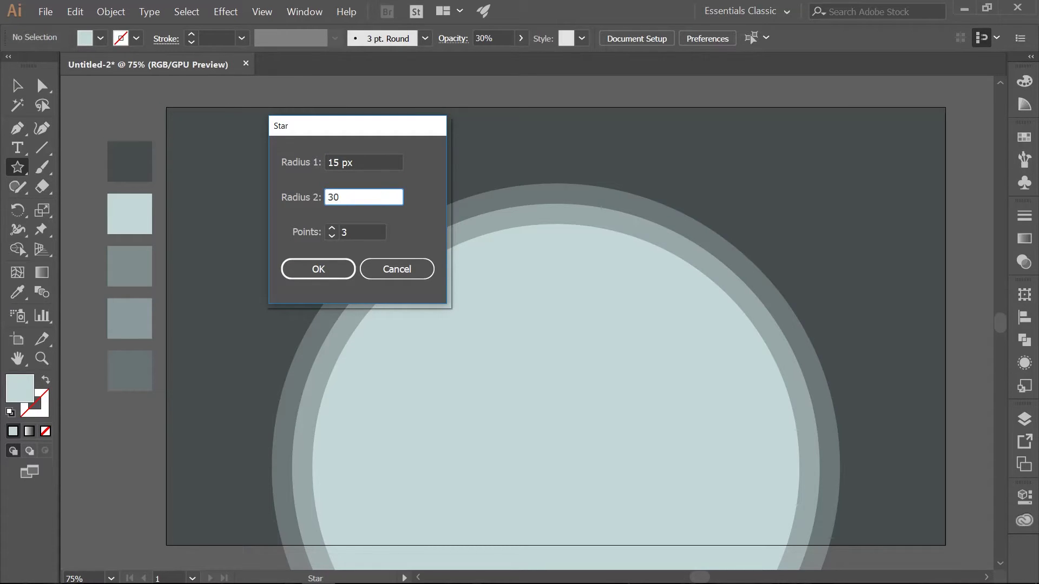
pyautogui.press('Tab')
pyautogui.write('5')
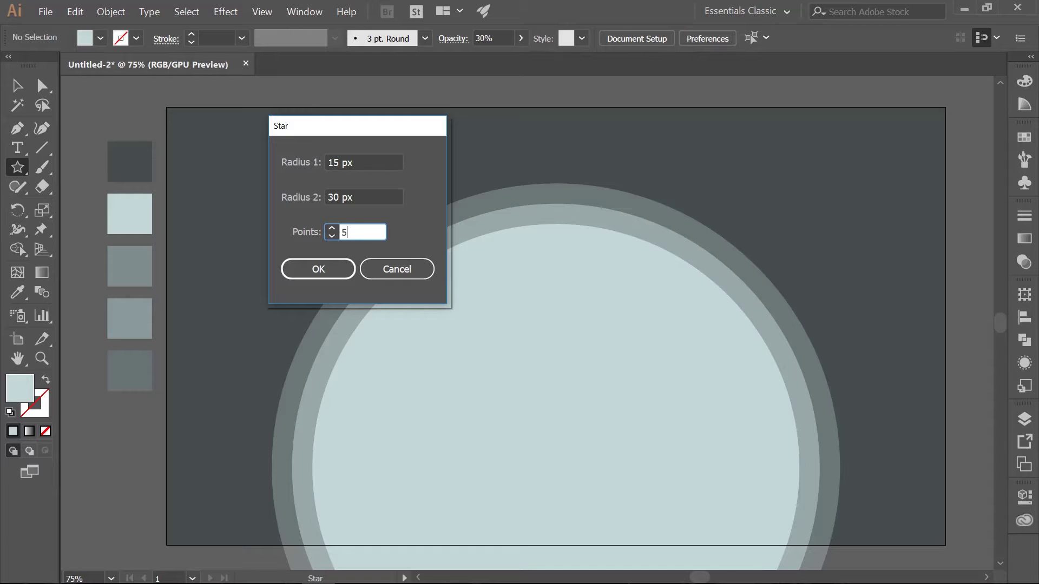
pyautogui.click(317, 273)
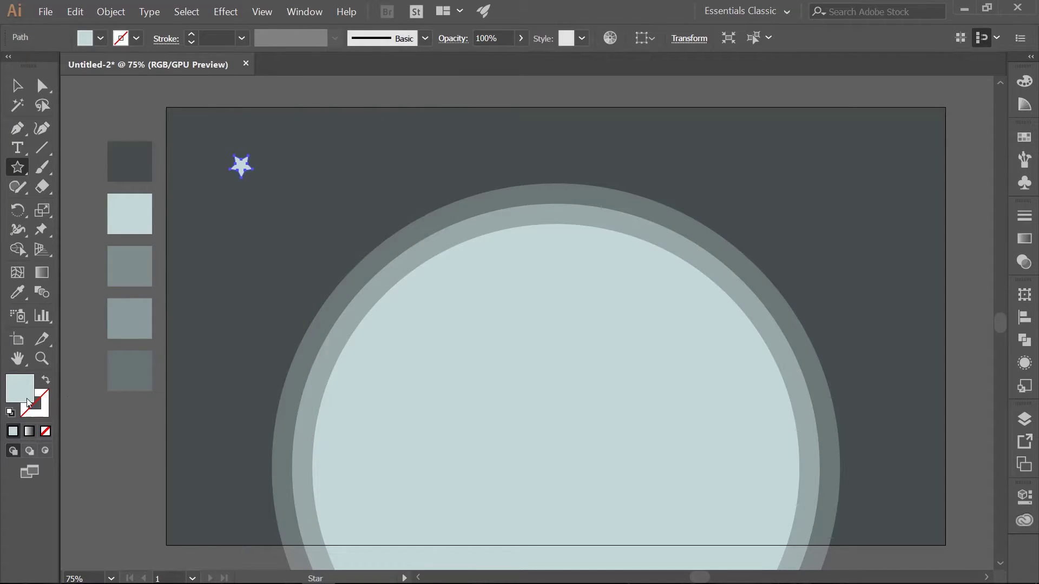
# Fill the star with pale yellow ddda74.
pyautogui.doubleClick(22, 394)
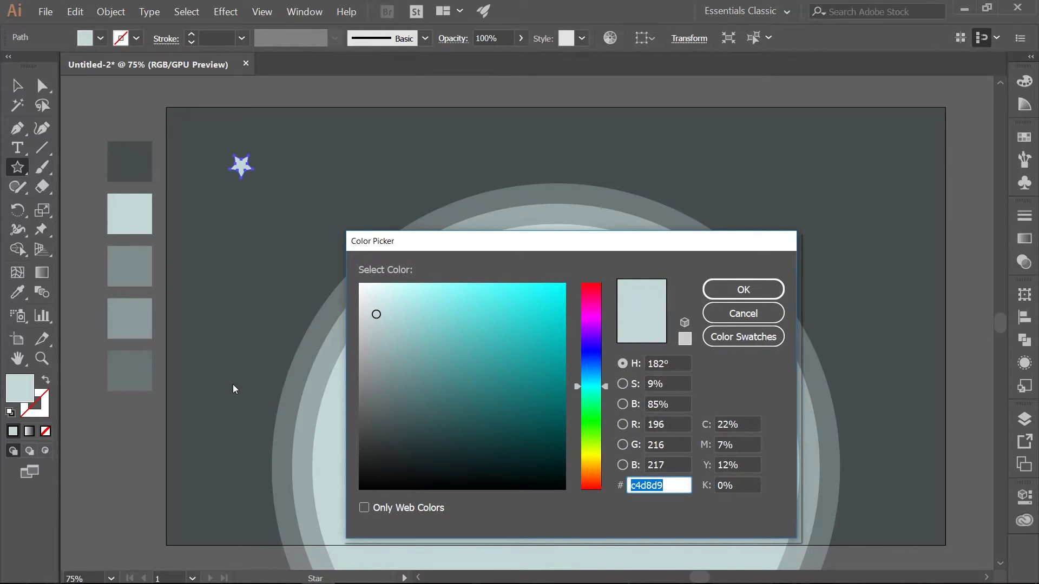
pyautogui.write('ddd')
pyautogui.write('a74')
pyautogui.press('Return')
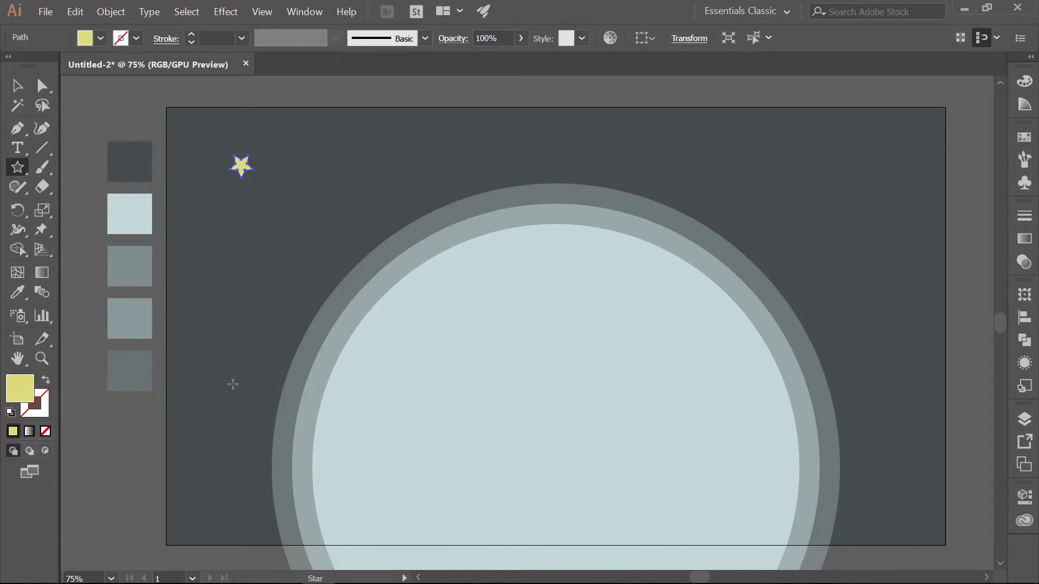
pyautogui.click(18, 89)
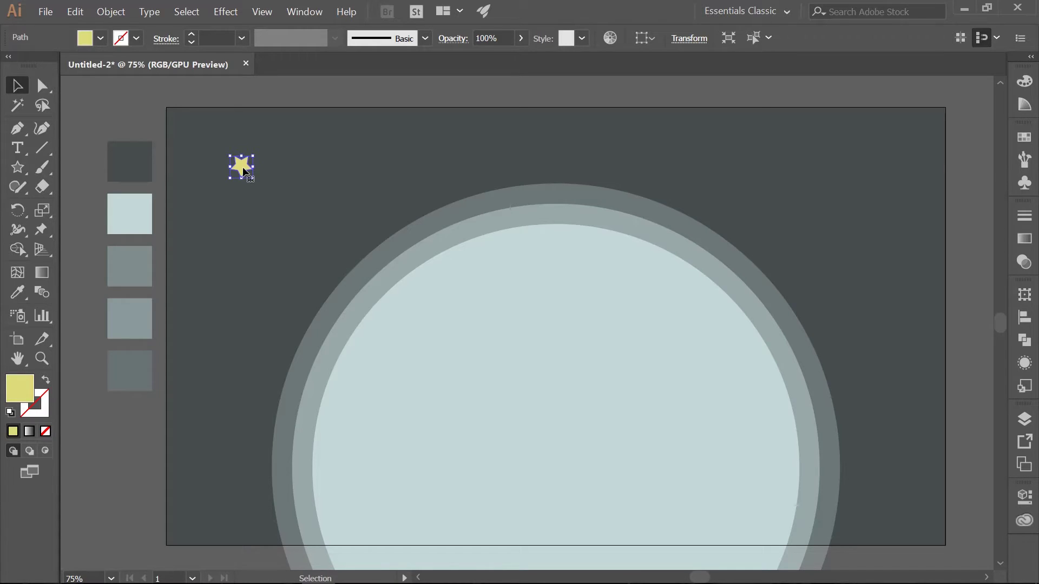
# Duplicate the star into about ten copies across the sky, rotating the right-side group.
pyautogui.keyDown('alt'); pyautogui.moveTo(243, 171); pyautogui.dragTo(197, 412); pyautogui.keyUp('alt')
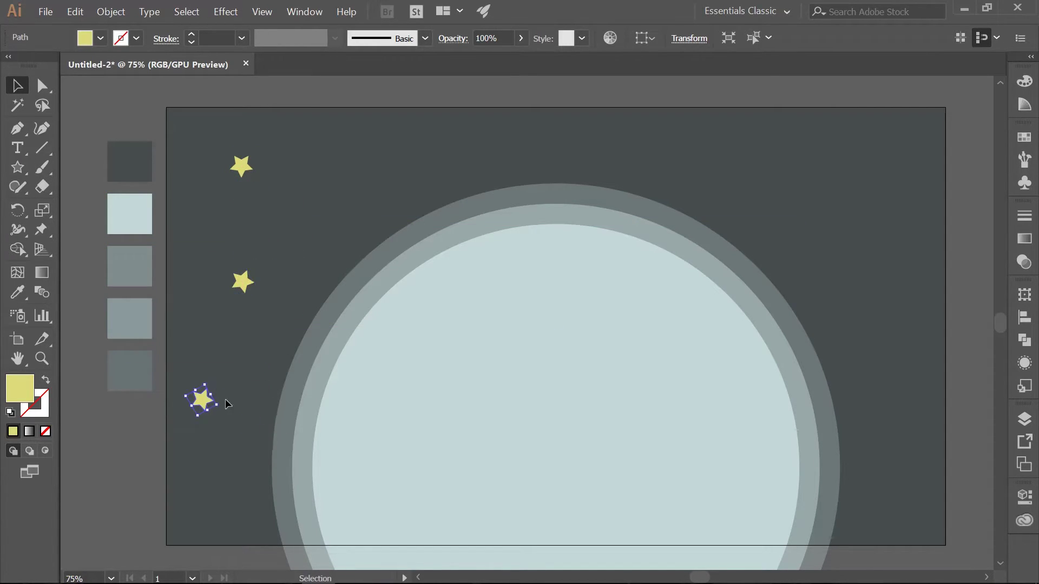
pyautogui.moveTo(242, 282); pyautogui.dragTo(253, 281)
pyautogui.keyDown('shift'); pyautogui.click(241, 167); pyautogui.keyUp('shift')
pyautogui.keyDown('shift'); pyautogui.click(201, 400); pyautogui.keyUp('shift')
pyautogui.moveTo(201, 400); pyautogui.dragTo(858, 400)
pyautogui.moveTo(932, 153); pyautogui.dragTo(908, 383)
pyautogui.click(965, 232)
pyautogui.moveTo(887, 170); pyautogui.dragTo(426, 173)
pyautogui.moveTo(426, 173); pyautogui.dragTo(278, 196)
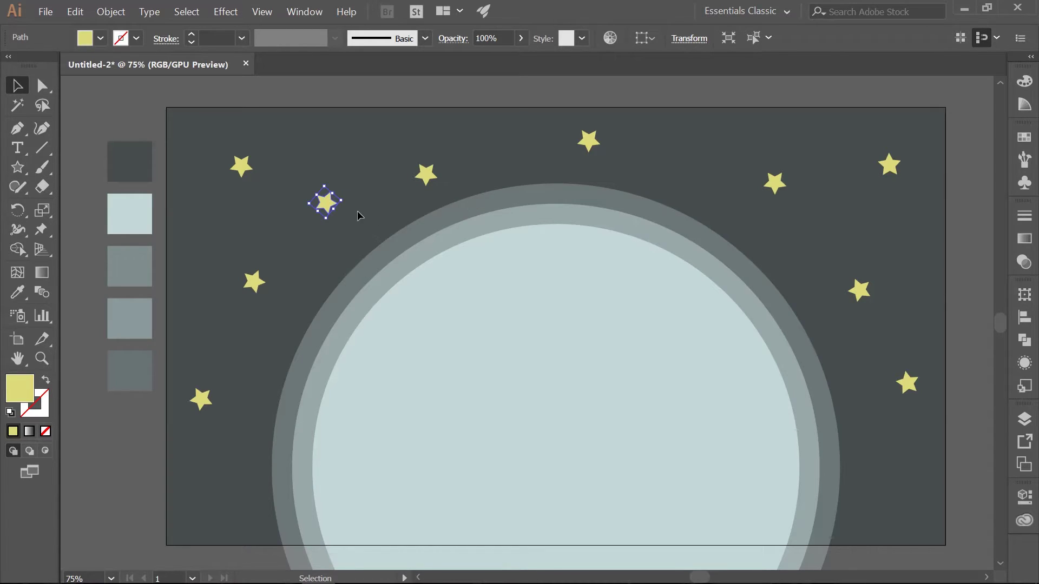
# Lock the stars layer and create a new top layer named 'clouds'.
pyautogui.click(1024, 418)
pyautogui.click(850, 233)
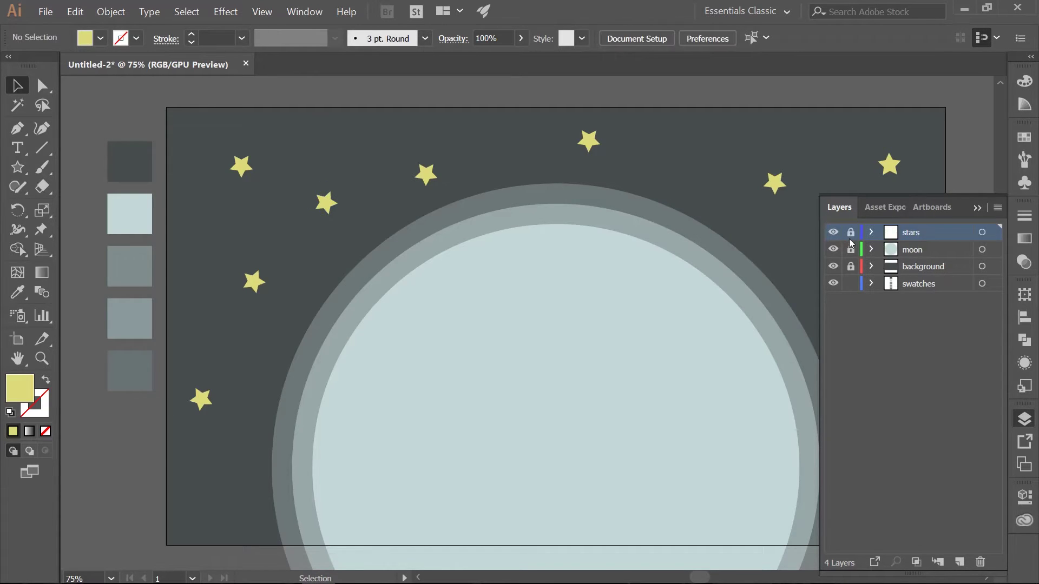
pyautogui.click(961, 564)
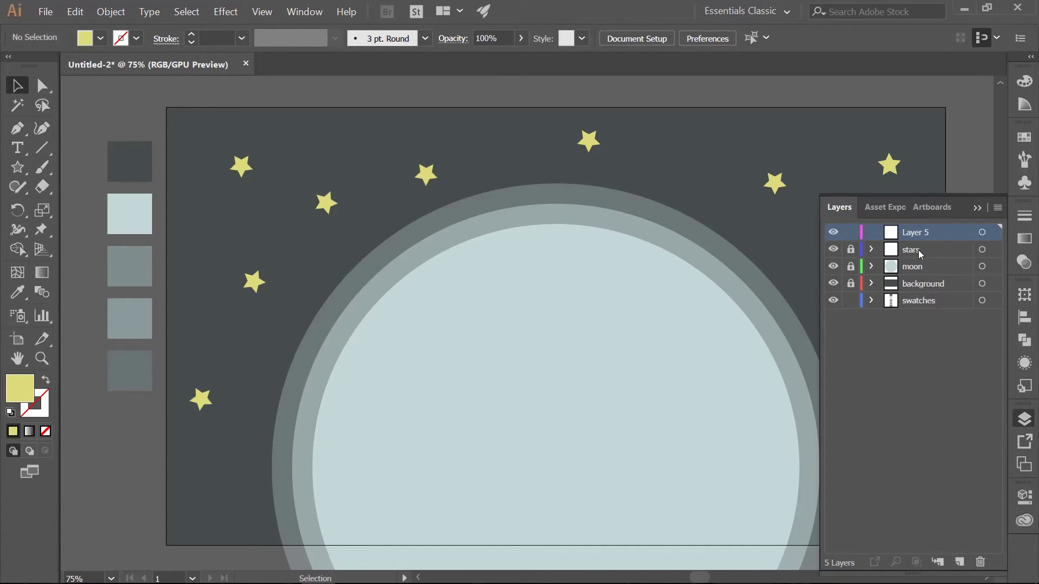
pyautogui.write('clouds')
pyautogui.press('Return')
pyautogui.click(977, 207)
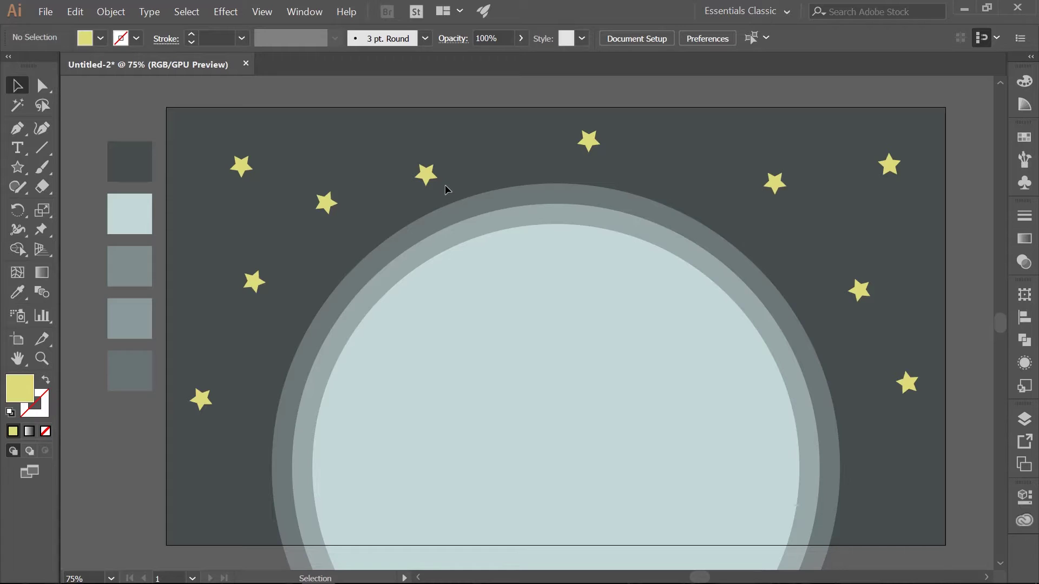
pyautogui.press('l')
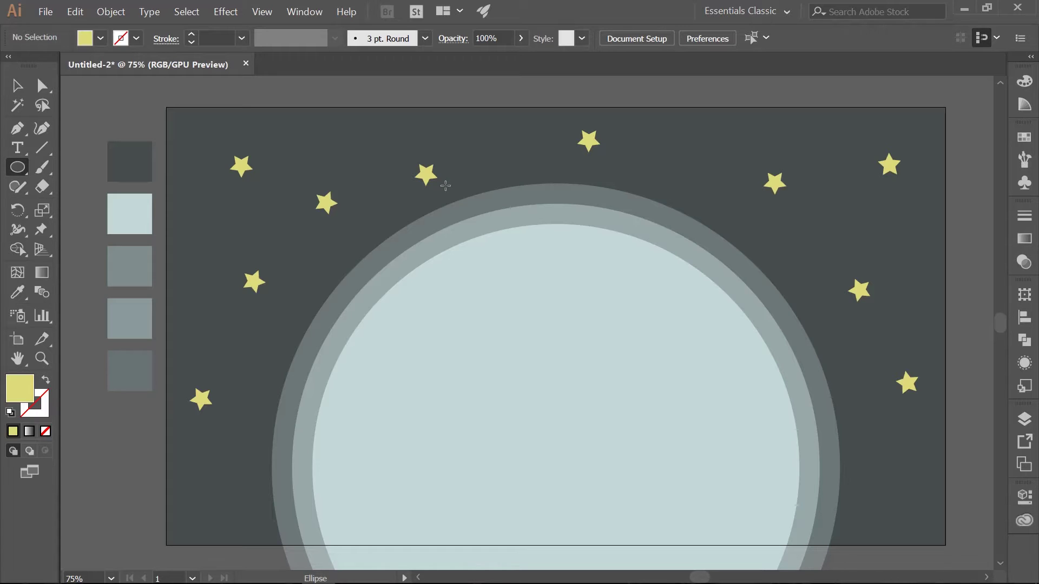
# Create a 150 × 150 px circle near the top of the sky.
pyautogui.click(472, 126)
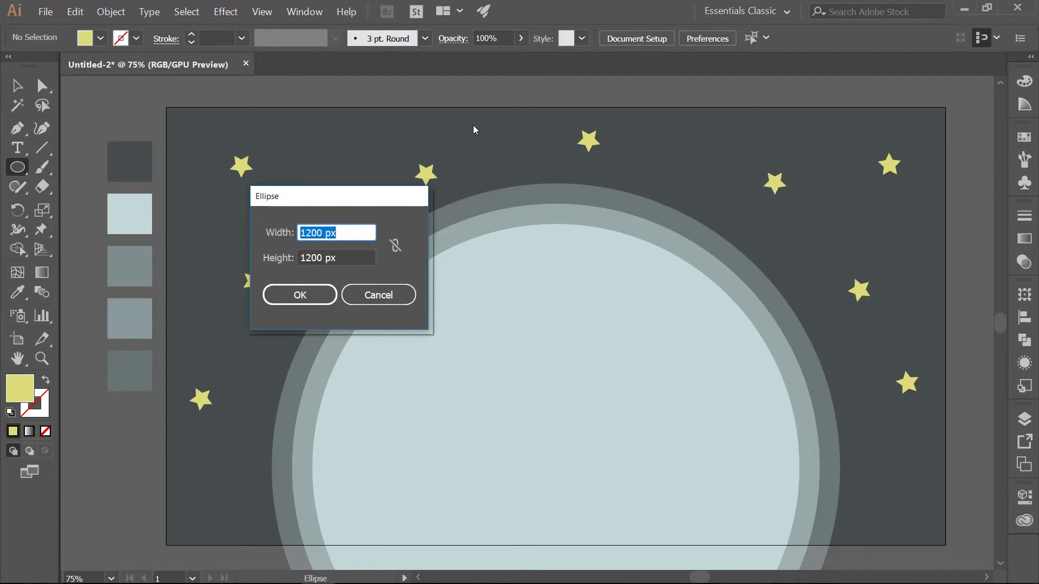
pyautogui.write('150')
pyautogui.press('Tab')
pyautogui.write('150')
pyautogui.press('Return')
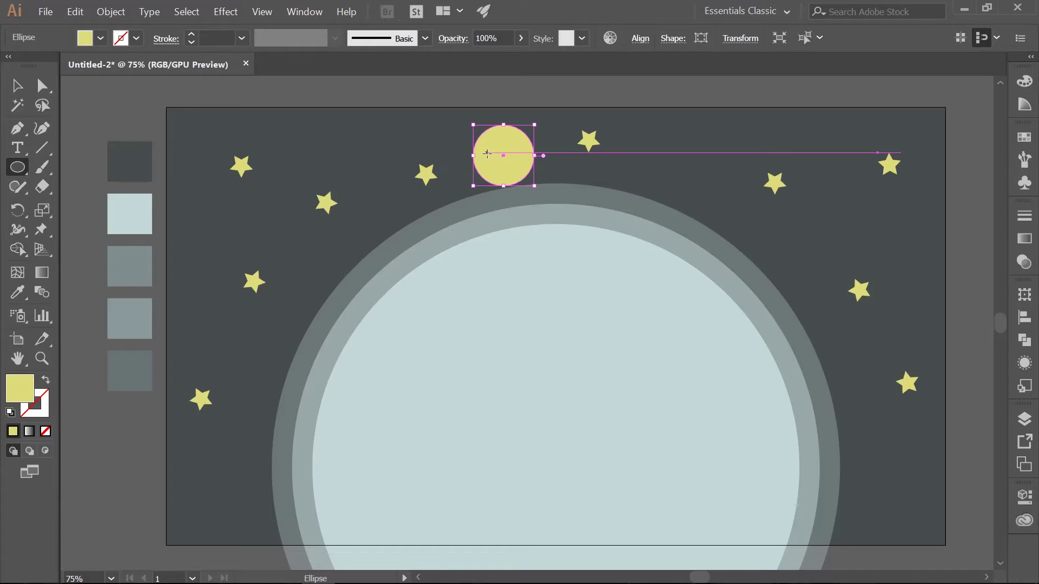
# Duplicate the circle into an overlapping cloud cluster and select all its circles.
pyautogui.click(17, 86)
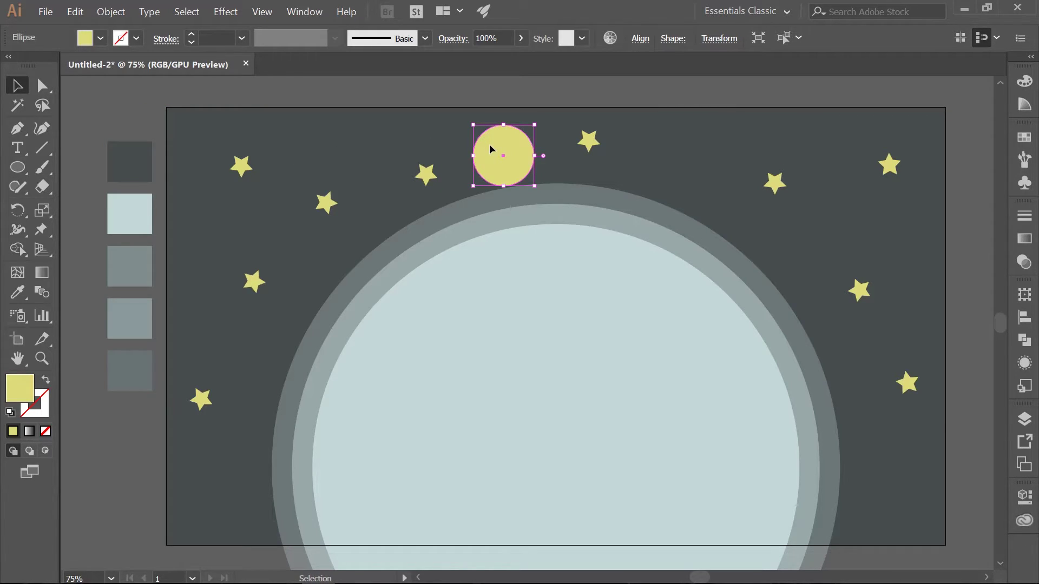
pyautogui.moveTo(489, 144); pyautogui.dragTo(533, 172)
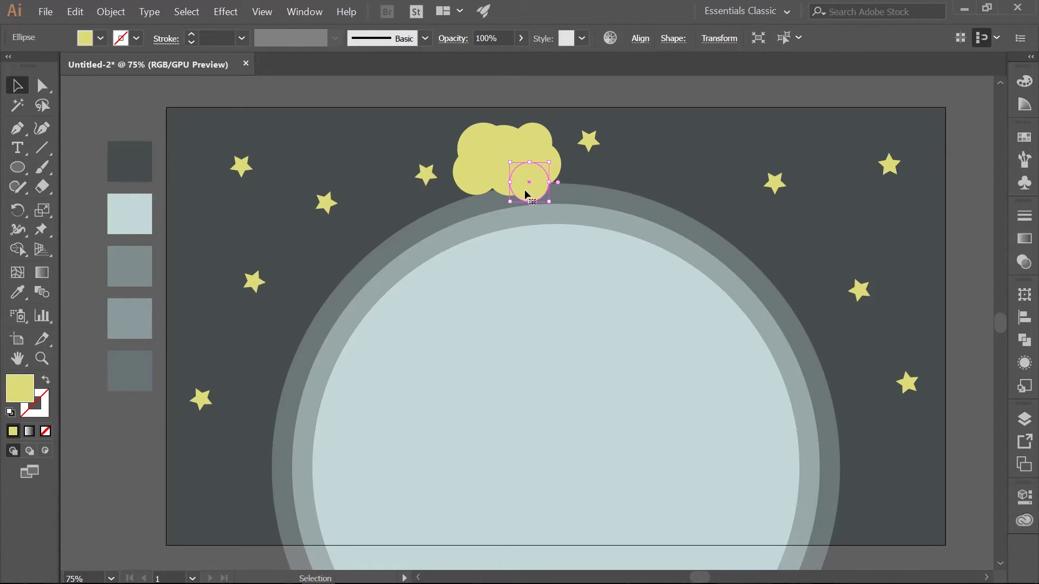
pyautogui.moveTo(524, 189); pyautogui.dragTo(554, 155)
pyautogui.keyDown('shift'); pyautogui.click(546, 149); pyautogui.keyUp('shift')
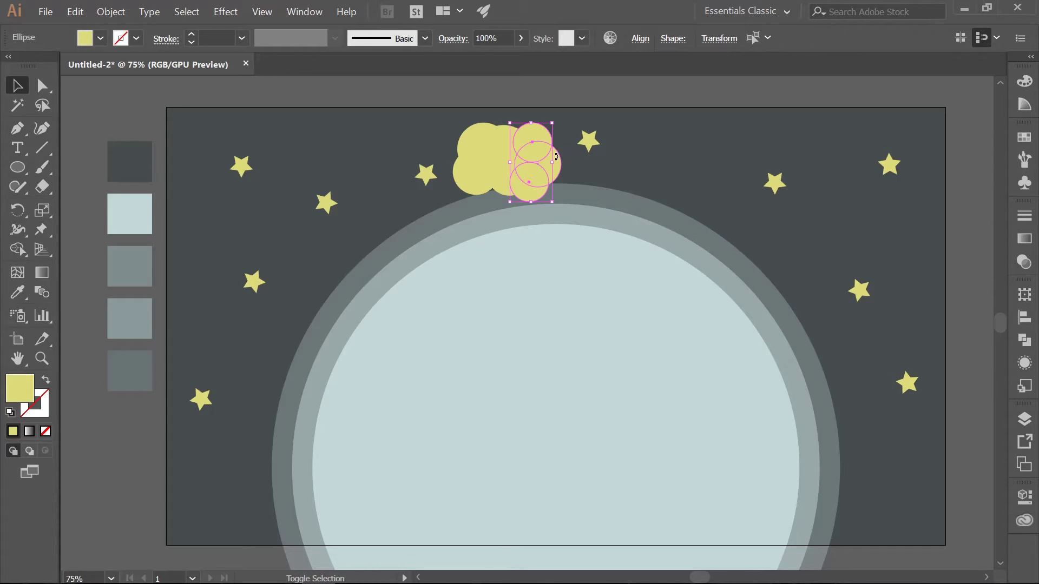
pyautogui.keyDown('shift'); pyautogui.click(560, 170); pyautogui.keyUp('shift')
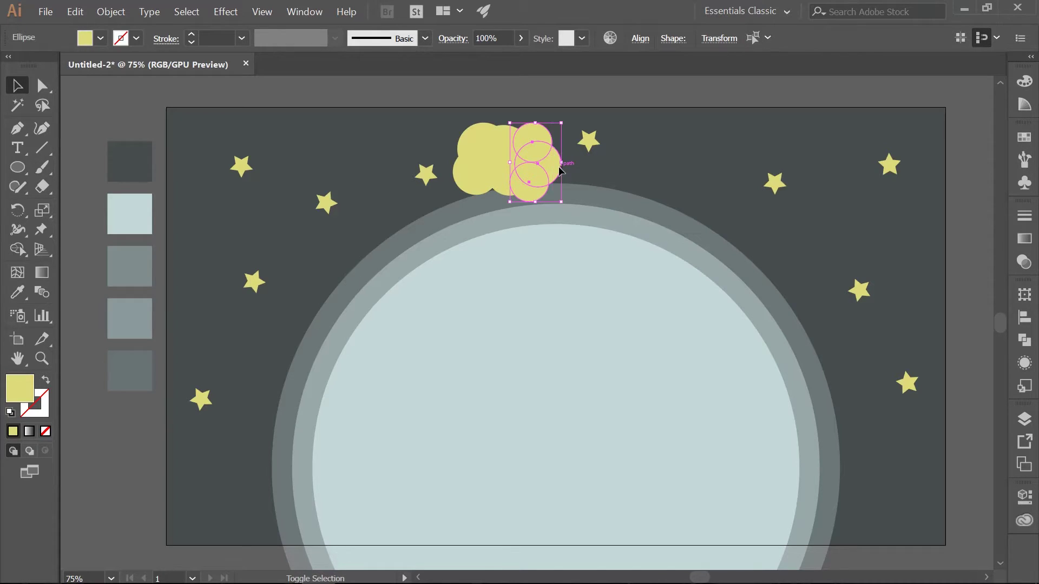
pyautogui.keyDown('shift'); pyautogui.click(514, 133); pyautogui.keyUp('shift')
pyautogui.keyDown('shift'); pyautogui.click(463, 174); pyautogui.keyUp('shift')
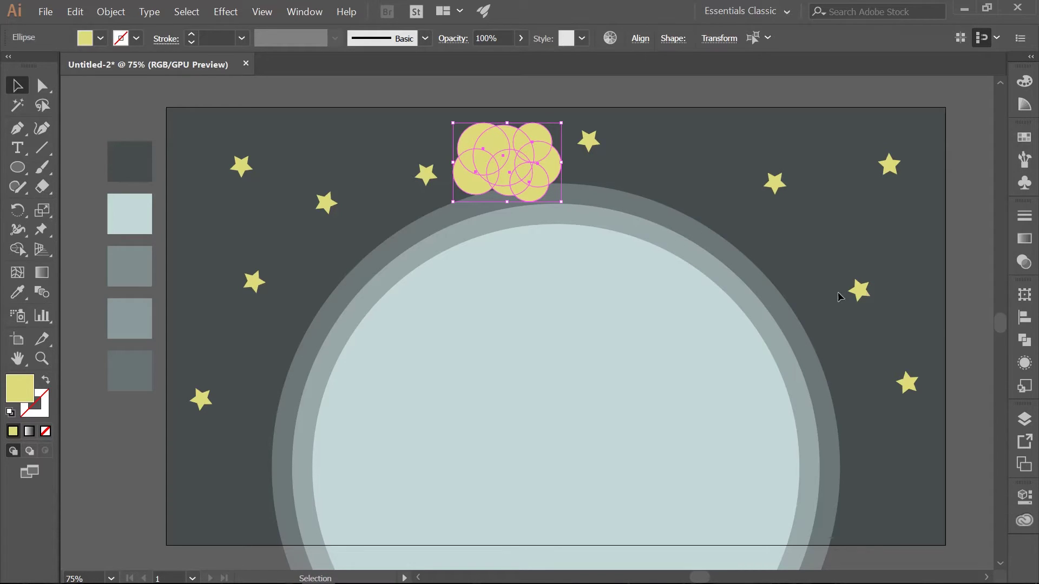
# Unite the selected circles into a single cloud path with Pathfinder.
pyautogui.click(1024, 341)
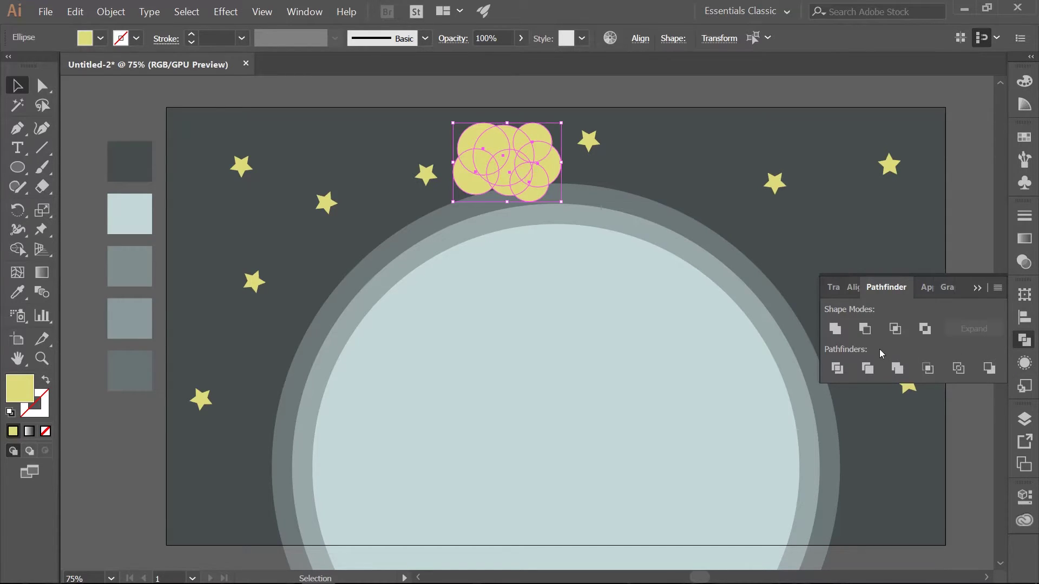
pyautogui.click(835, 329)
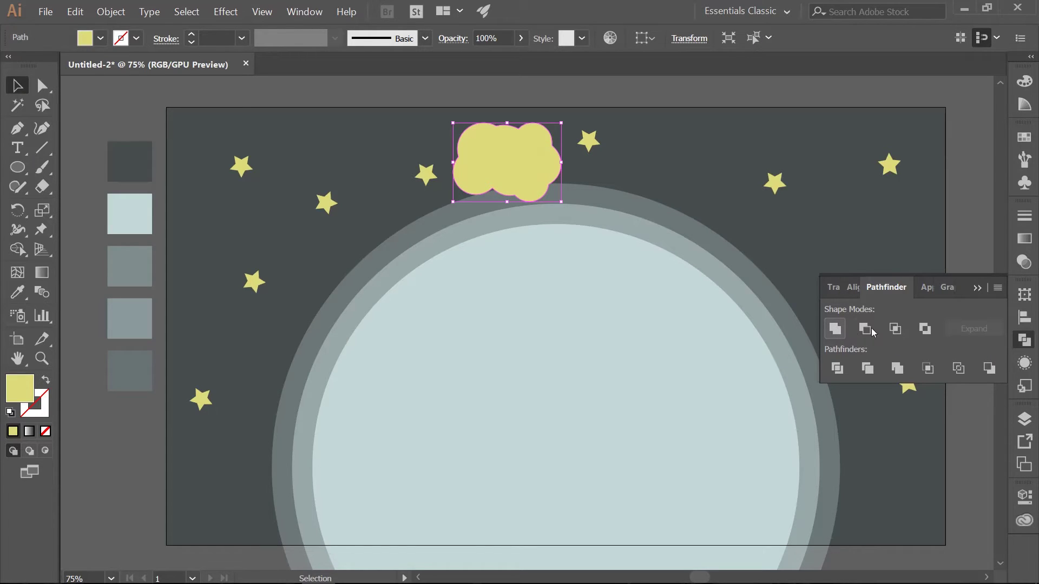
pyautogui.click(977, 291)
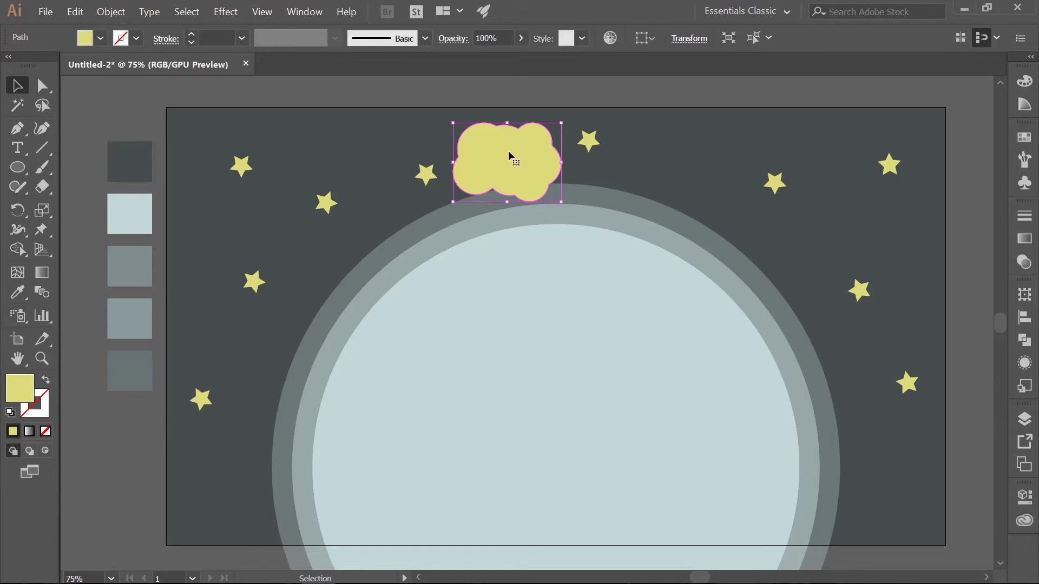
# Move the cloud to the upper right, shrink it slightly, and copy it to the lower right.
pyautogui.moveTo(518, 154); pyautogui.dragTo(704, 153)
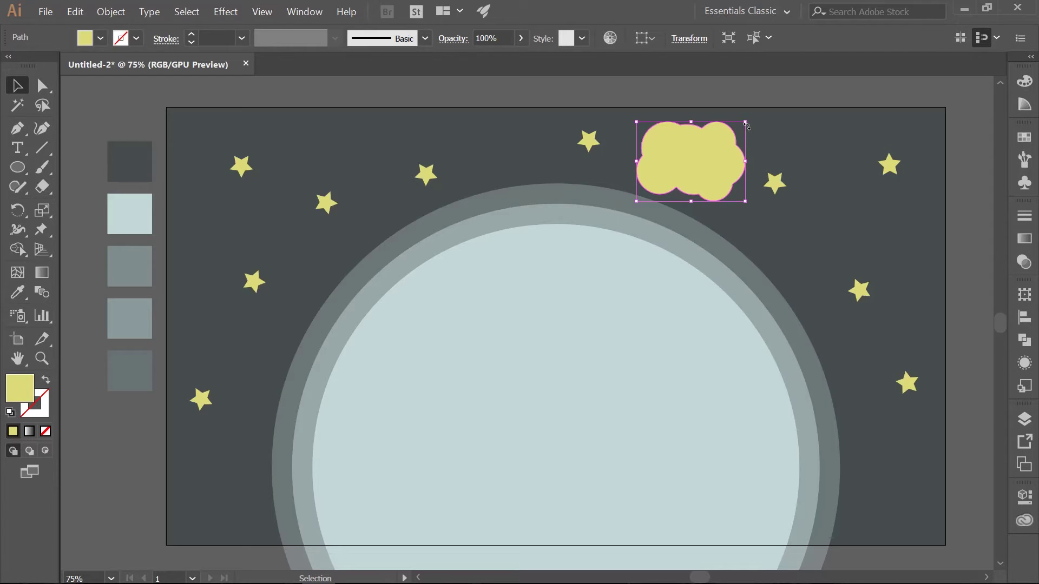
pyautogui.moveTo(745, 123); pyautogui.dragTo(899, 197)
pyautogui.moveTo(871, 238); pyautogui.dragTo(928, 433)
pyautogui.click(923, 411)
pyautogui.click(890, 442)
# Copy clouds to the left, lower left and upper left, tilting the upper-left one.
pyautogui.moveTo(892, 455); pyautogui.dragTo(235, 468)
pyautogui.moveTo(209, 436); pyautogui.dragTo(217, 432)
pyautogui.moveTo(861, 242); pyautogui.dragTo(307, 157)
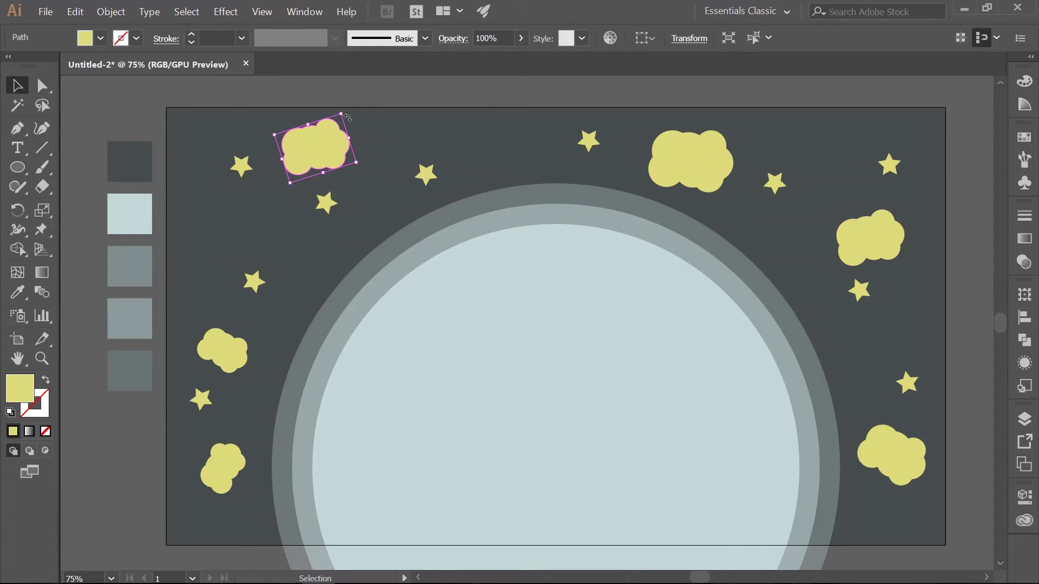
pyautogui.moveTo(348, 118); pyautogui.dragTo(313, 151)
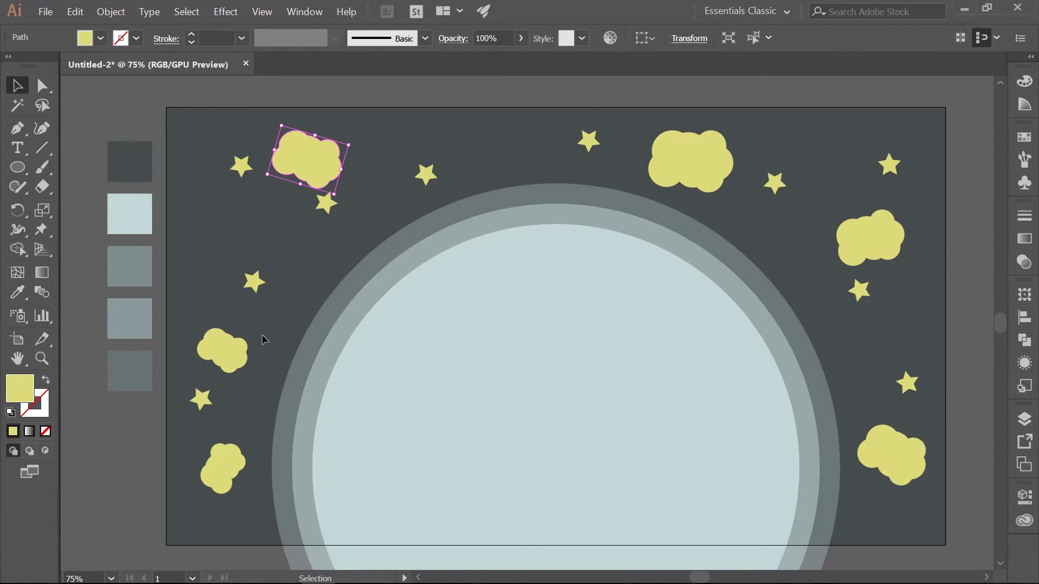
# Select all the clouds together.
pyautogui.keyDown('shift'); pyautogui.click(225, 352); pyautogui.keyUp('shift')
pyautogui.keyDown('shift'); pyautogui.click(225, 468); pyautogui.keyUp('shift')
pyautogui.keyDown('shift'); pyautogui.click(697, 166); pyautogui.keyUp('shift')
pyautogui.keyDown('shift'); pyautogui.click(881, 234); pyautogui.keyUp('shift')
pyautogui.keyDown('shift'); pyautogui.click(883, 454); pyautogui.keyUp('shift')
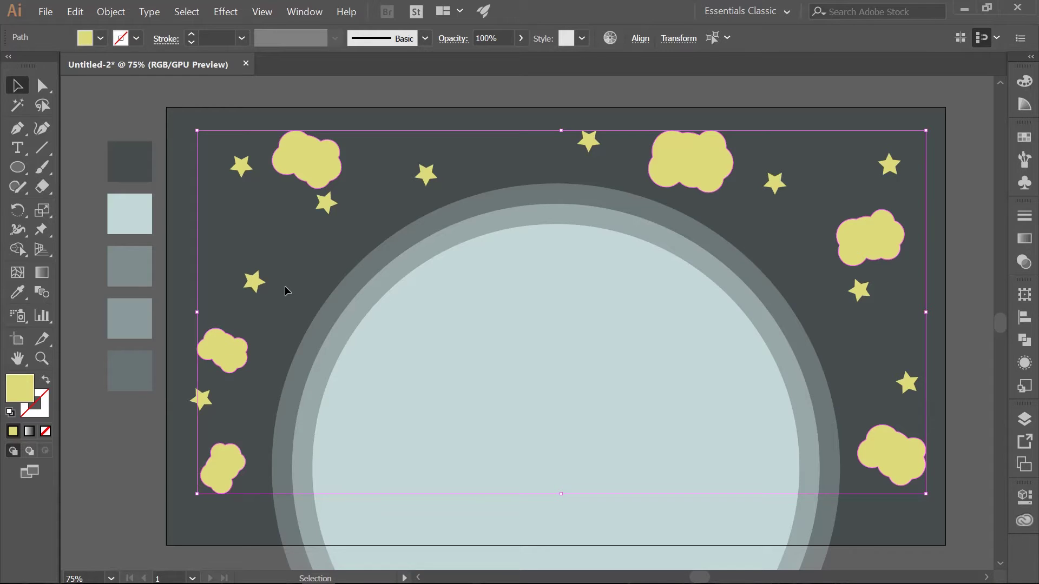
# Eyedrop the pale blue-grey colour onto the clouds and lock the clouds layer.
pyautogui.press('i')
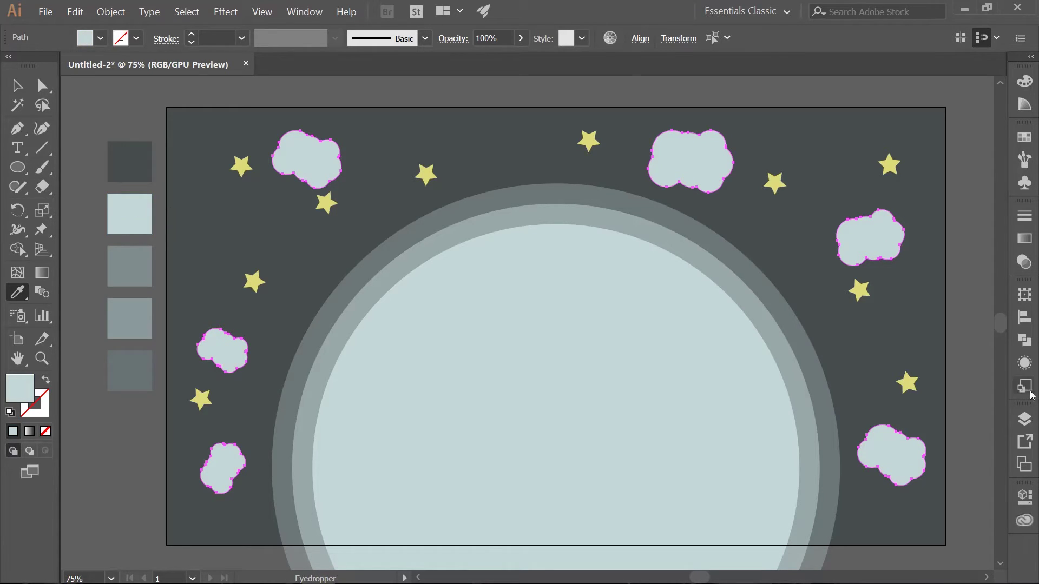
pyautogui.click(1025, 427)
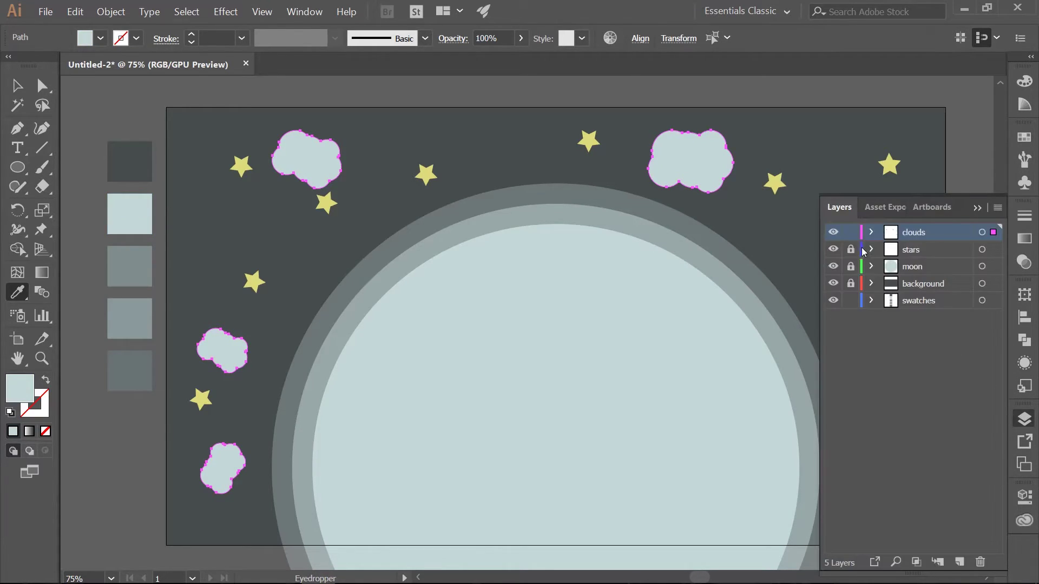
pyautogui.click(849, 234)
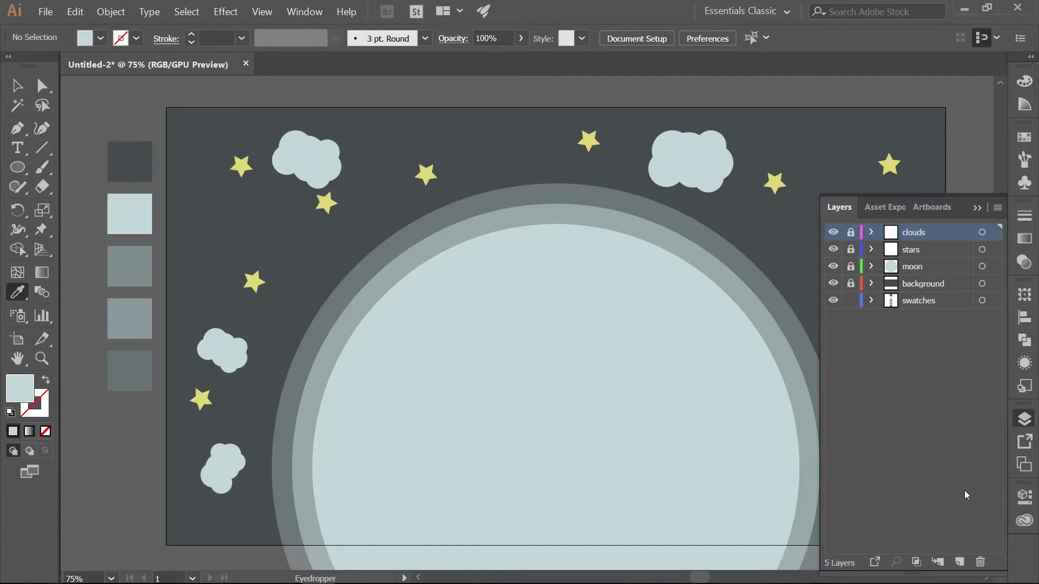
# Add a new top layer named 'mountains'.
pyautogui.click(958, 563)
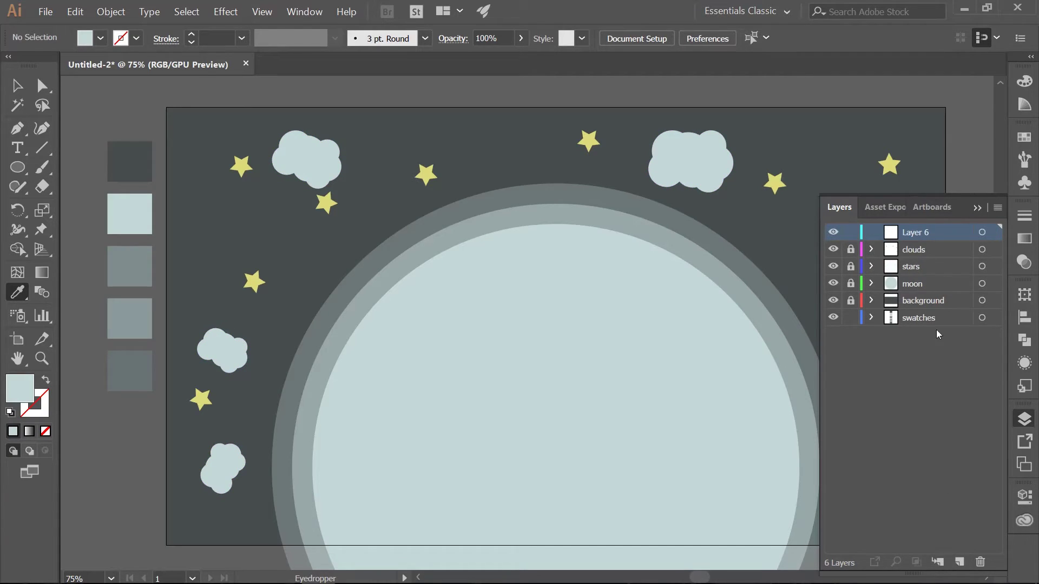
pyautogui.doubleClick(910, 233)
pyautogui.write('mountains')
pyautogui.press('Return')
pyautogui.click(977, 210)
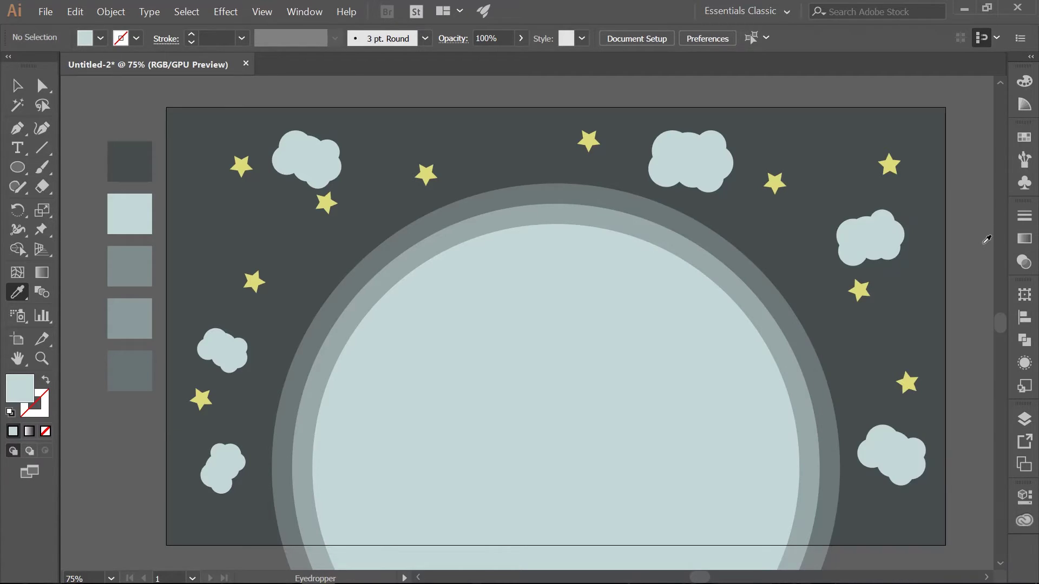
# Draw an upright three-point star triangle near the top-left of the sky.
pyautogui.moveTo(17, 167); pyautogui.dragTo(94, 244)
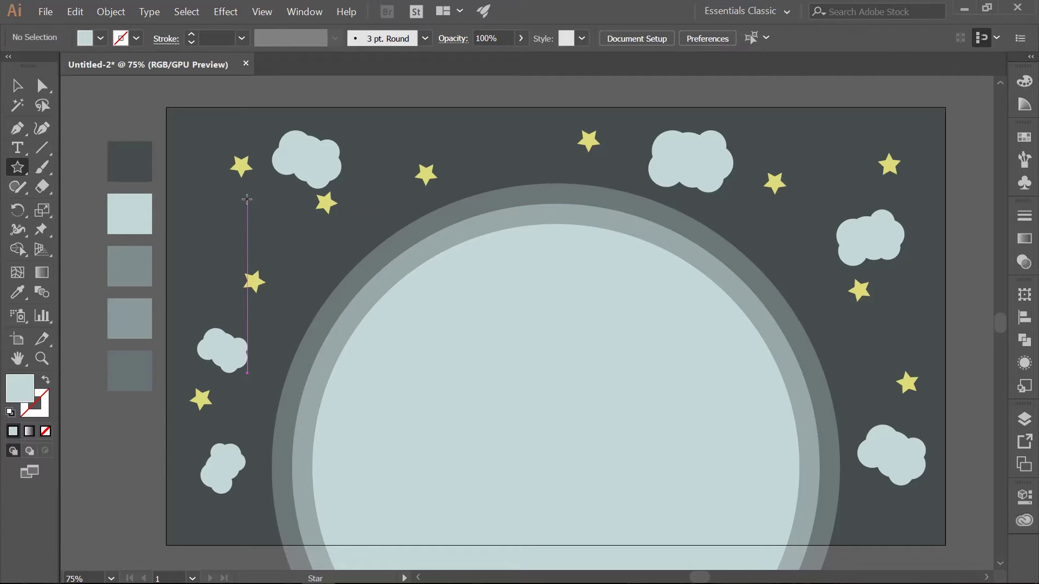
pyautogui.moveTo(246, 199); pyautogui.dragTo(258, 223)
pyautogui.press('Down')
pyautogui.press('Down')
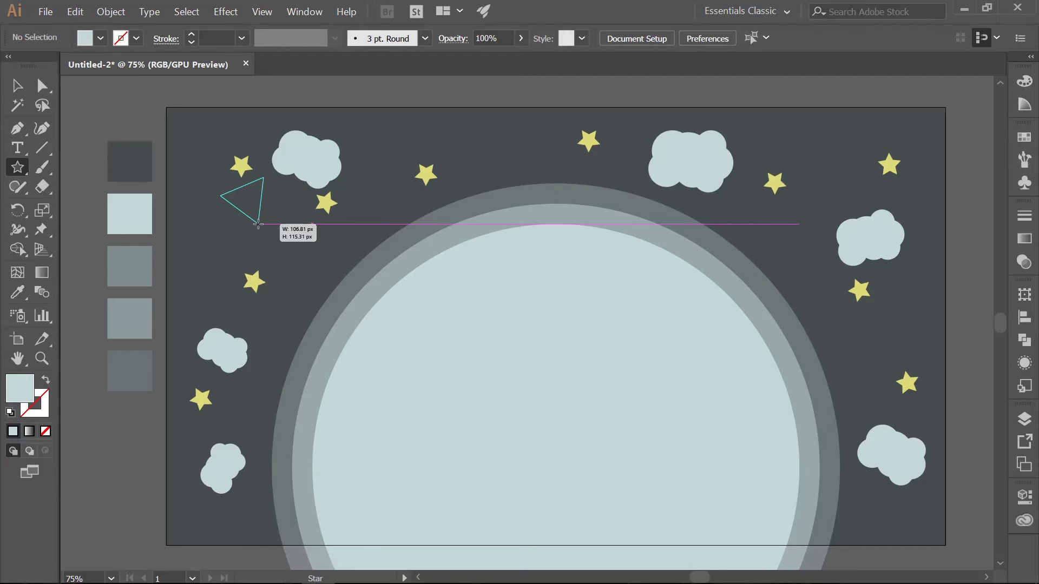
pyautogui.press('shift')
pyautogui.moveTo(258, 224); pyautogui.dragTo(282, 258)
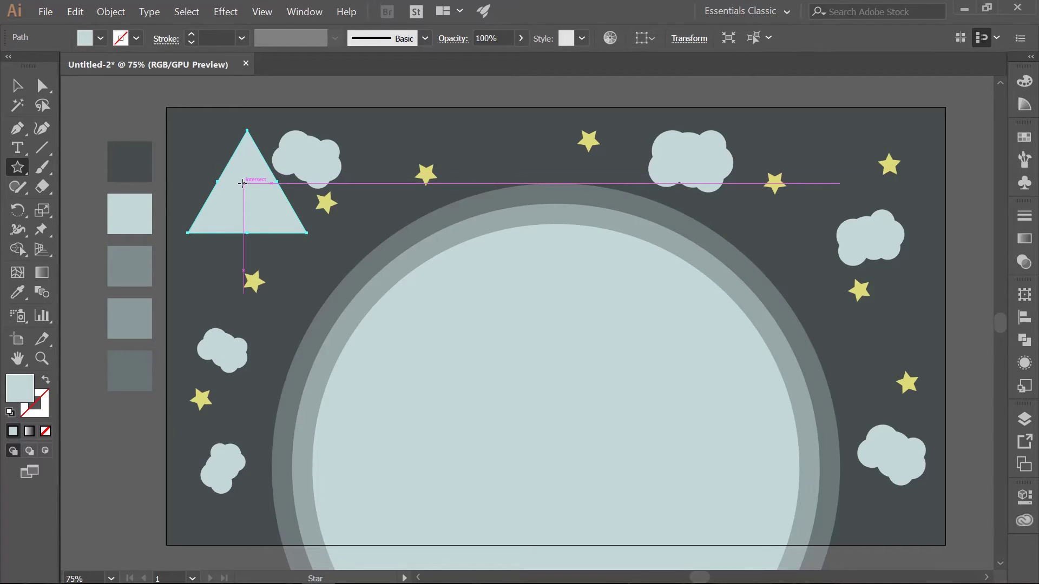
# Fill the triangle with the fourth swatch's grey-blue 8a999a.
pyautogui.press('i')
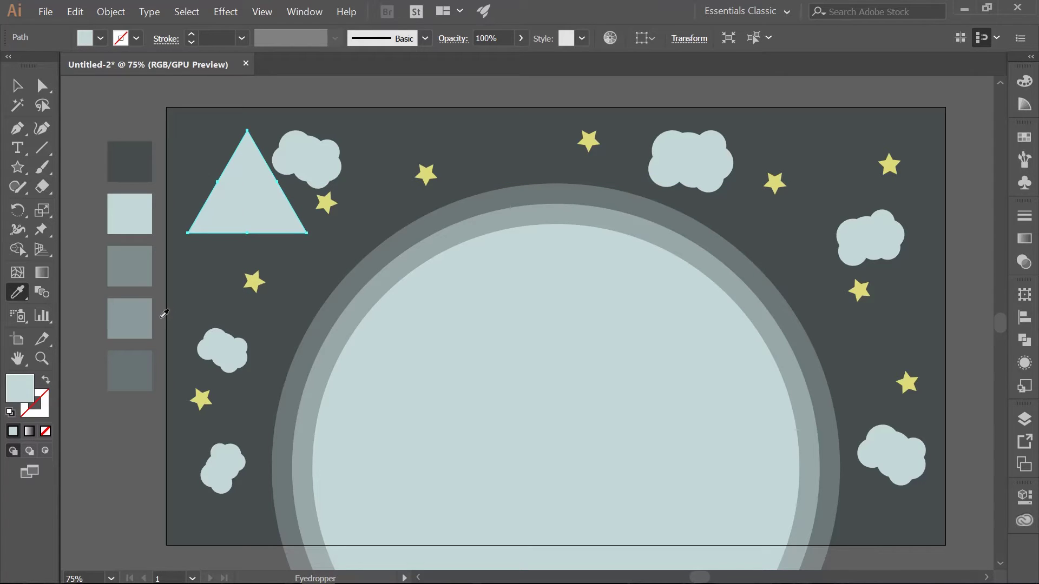
pyautogui.click(145, 309)
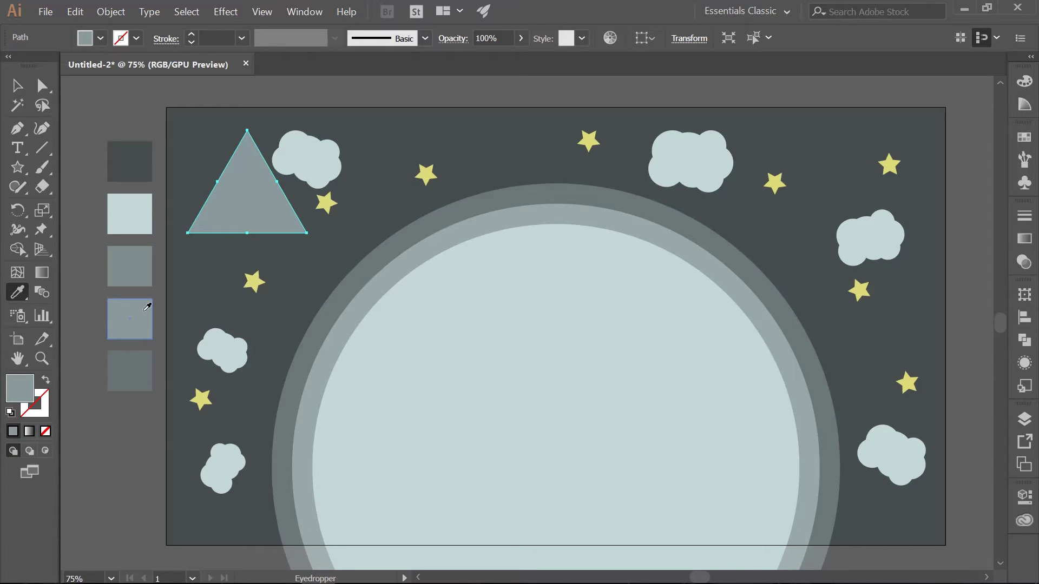
pyautogui.click(18, 86)
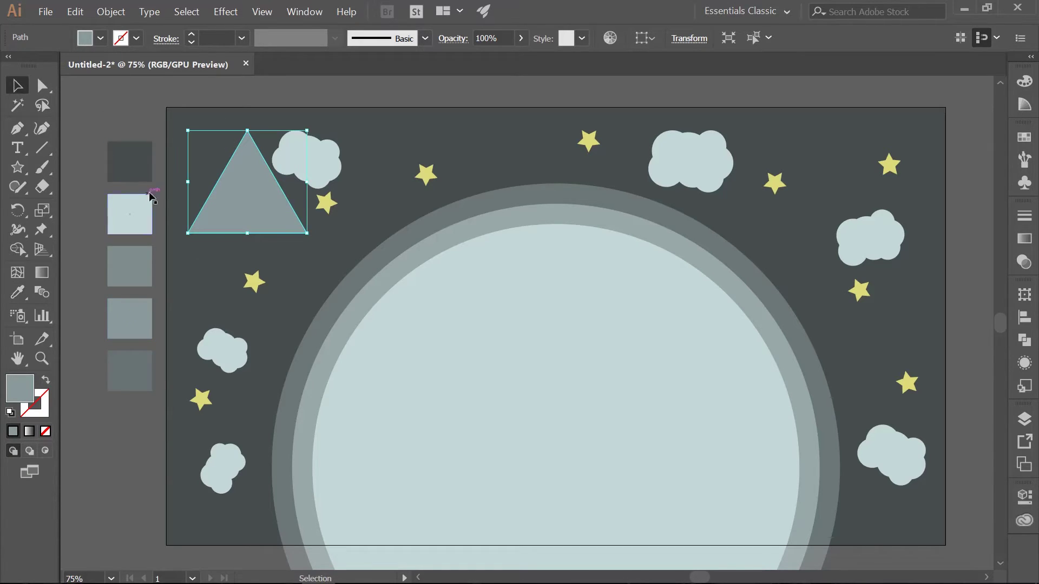
# Move the triangle to the bottom-left, then copy and resize triangles across the artboard bottom into a jagged range.
pyautogui.moveTo(245, 170); pyautogui.dragTo(203, 480)
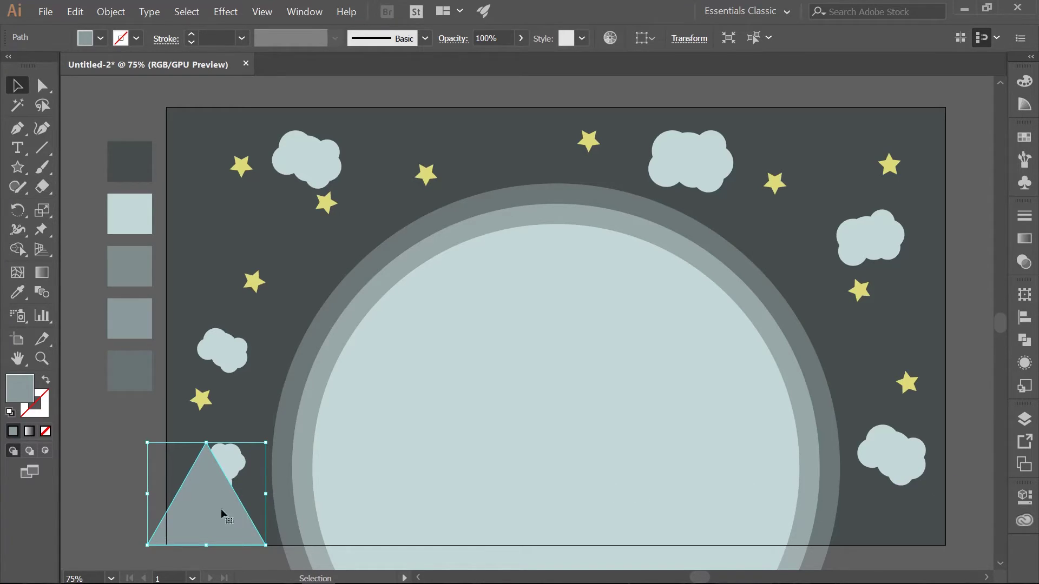
pyautogui.moveTo(216, 502); pyautogui.dragTo(276, 501)
pyautogui.moveTo(316, 444); pyautogui.dragTo(396, 452)
pyautogui.click(260, 498)
pyautogui.moveTo(260, 498); pyautogui.dragTo(438, 498)
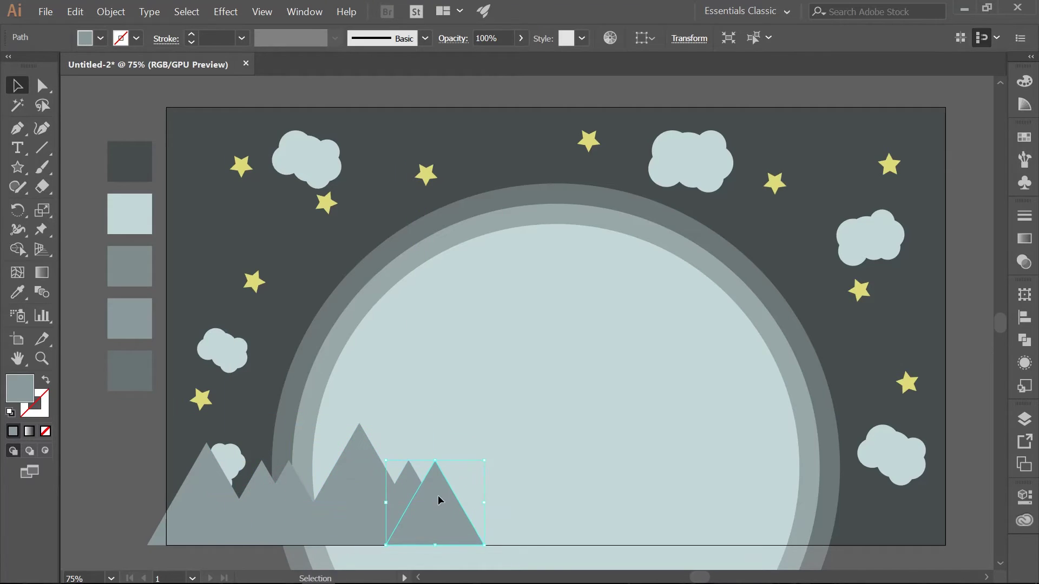
pyautogui.moveTo(487, 461); pyautogui.dragTo(536, 445)
pyautogui.keyDown('shift'); pyautogui.click(498, 518); pyautogui.keyUp('shift')
pyautogui.moveTo(499, 518); pyautogui.dragTo(877, 498)
pyautogui.moveTo(657, 476); pyautogui.dragTo(933, 471)
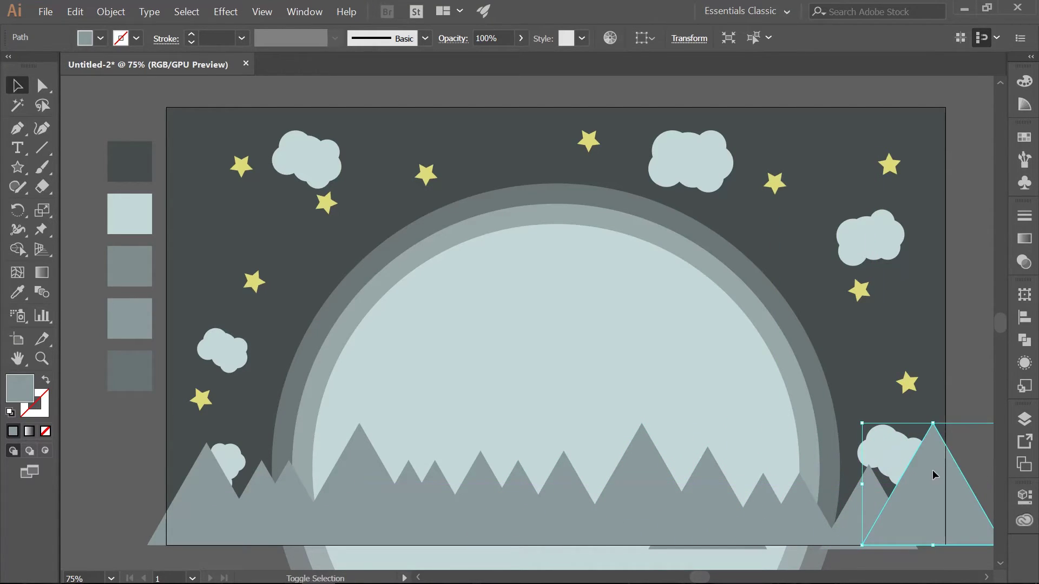
# Create a new top layer named 'mountains front' in the Layers panel.
pyautogui.click(965, 350)
pyautogui.click(1024, 420)
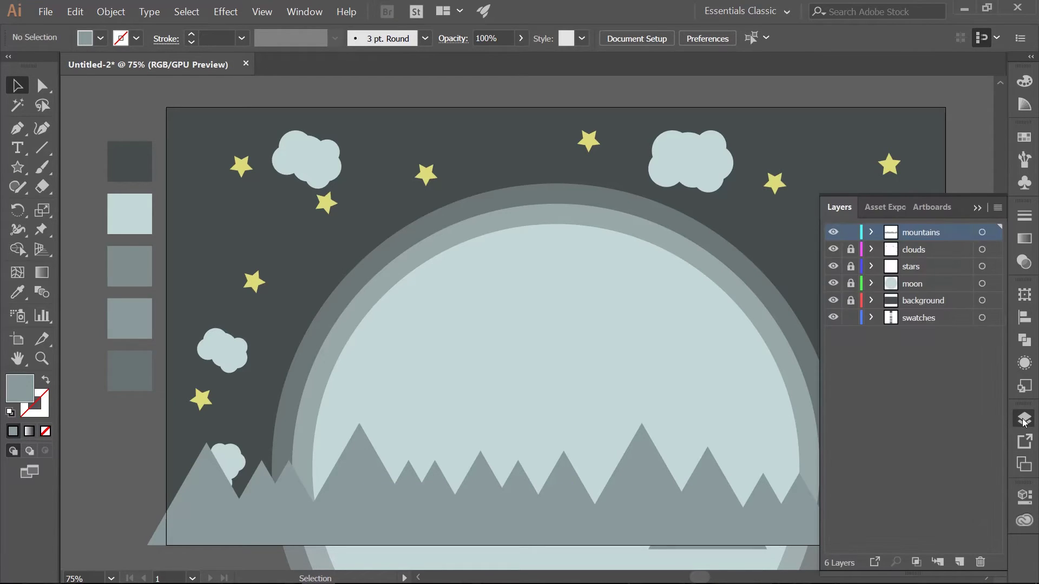
pyautogui.click(962, 557)
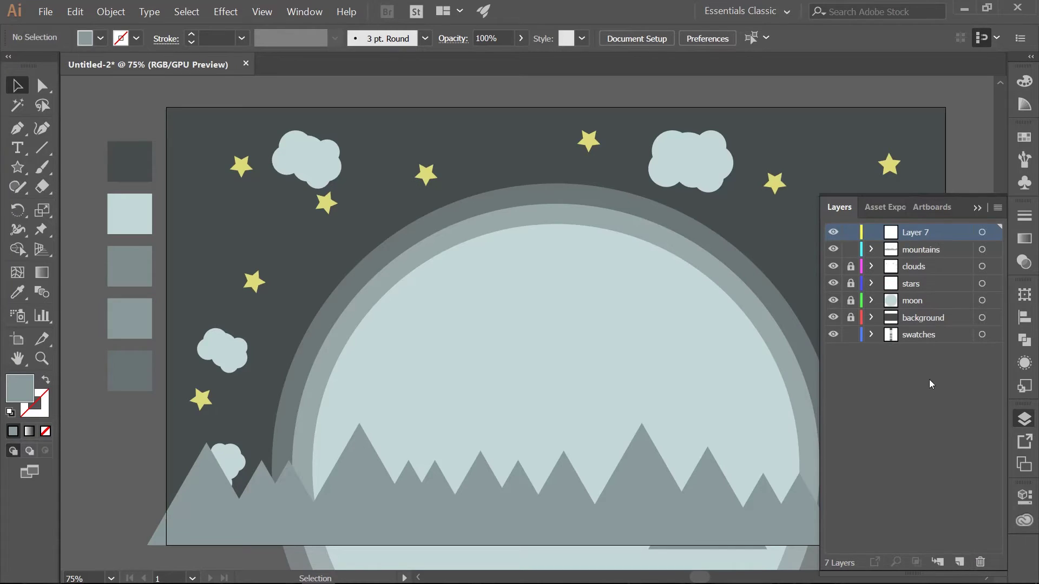
pyautogui.doubleClick(911, 233)
pyautogui.write('mountains')
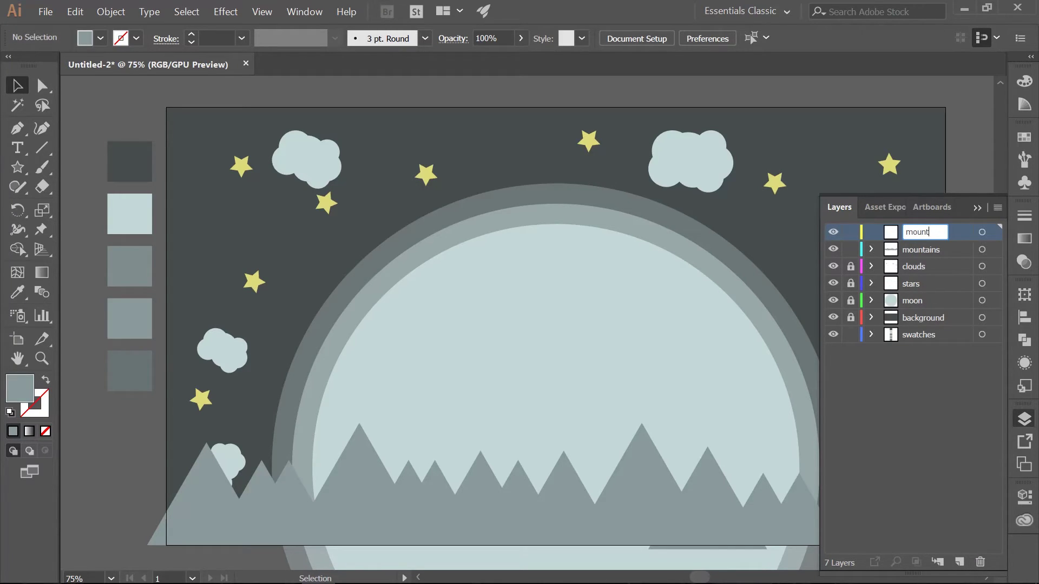
pyautogui.write(' front')
pyautogui.press('Return')
pyautogui.click(1002, 203)
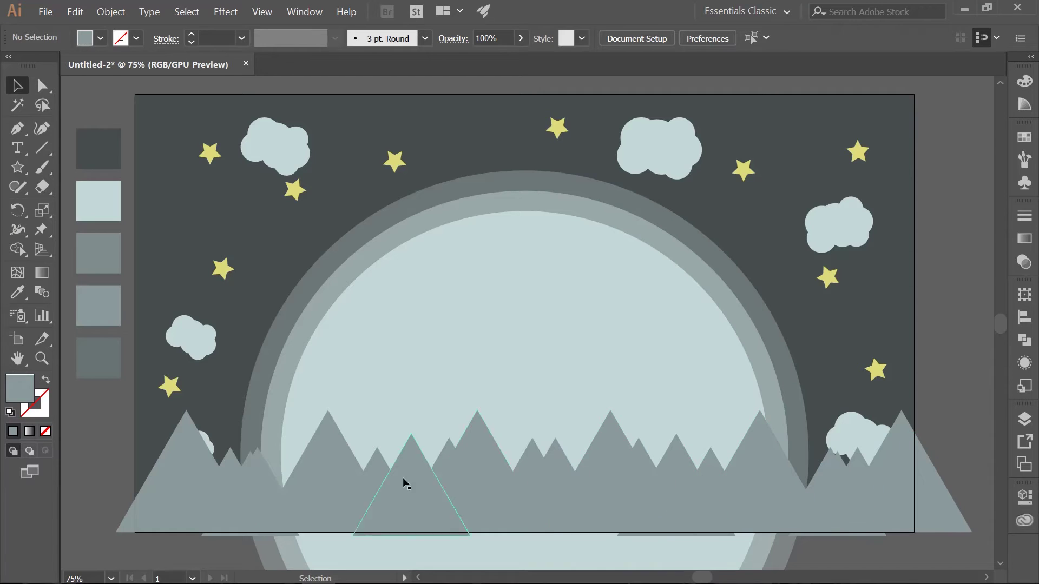
# Reflect the front mountain row, shift it left and stretch it wider and taller.
pyautogui.moveTo(101, 480); pyautogui.dragTo(966, 456)
pyautogui.click(1024, 419)
pyautogui.moveTo(991, 247); pyautogui.dragTo(991, 228)
pyautogui.click(111, 12)
pyautogui.moveTo(162, 27)
pyautogui.click(305, 72)
pyautogui.click(857, 373)
pyautogui.moveTo(908, 476); pyautogui.dragTo(857, 476)
pyautogui.moveTo(922, 409); pyautogui.dragTo(947, 390)
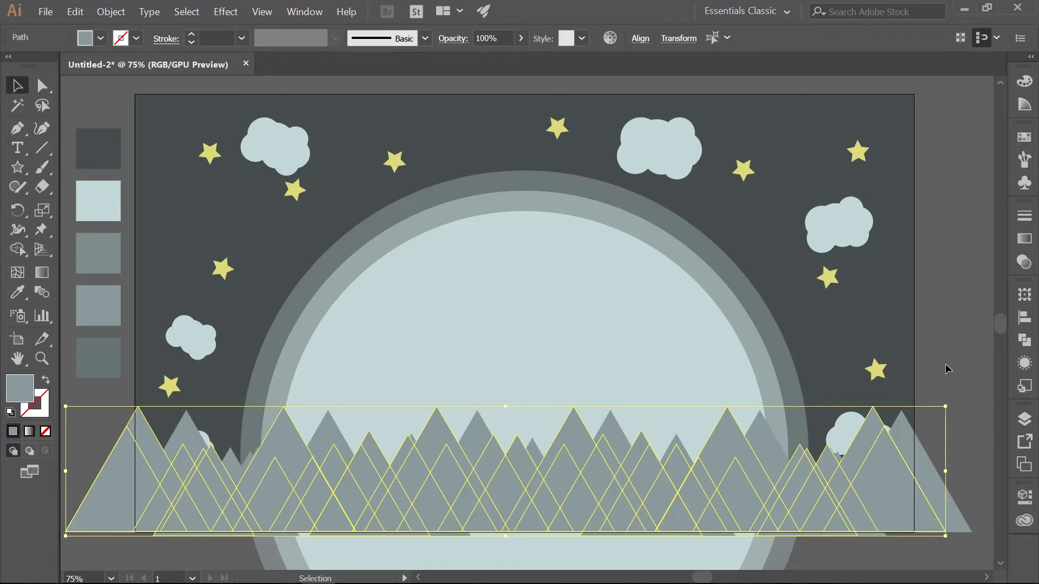
# Fill the front mountains with the third swatch's darker grey 7f8c8d.
pyautogui.press('i')
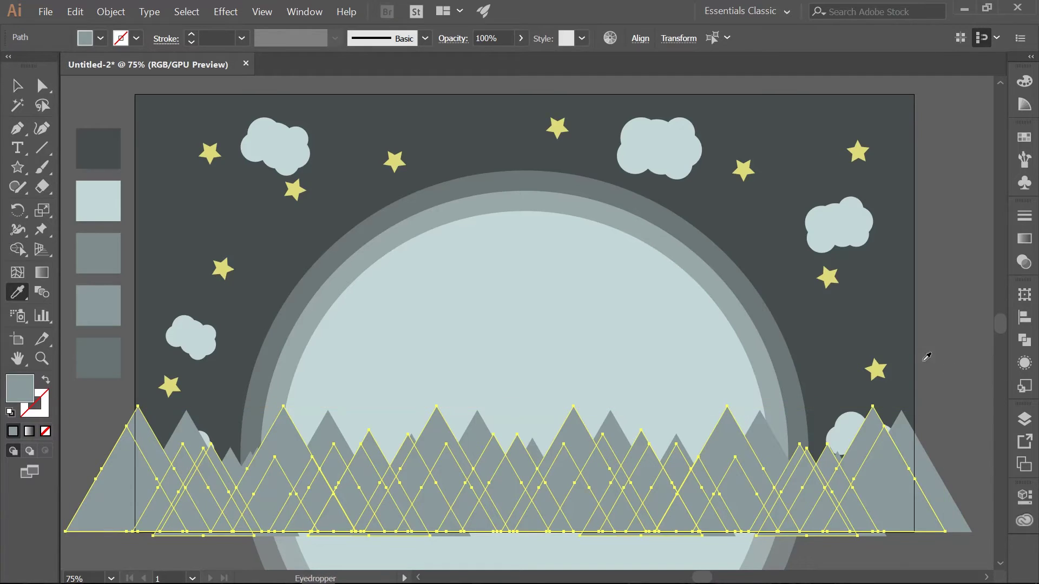
pyautogui.click(112, 241)
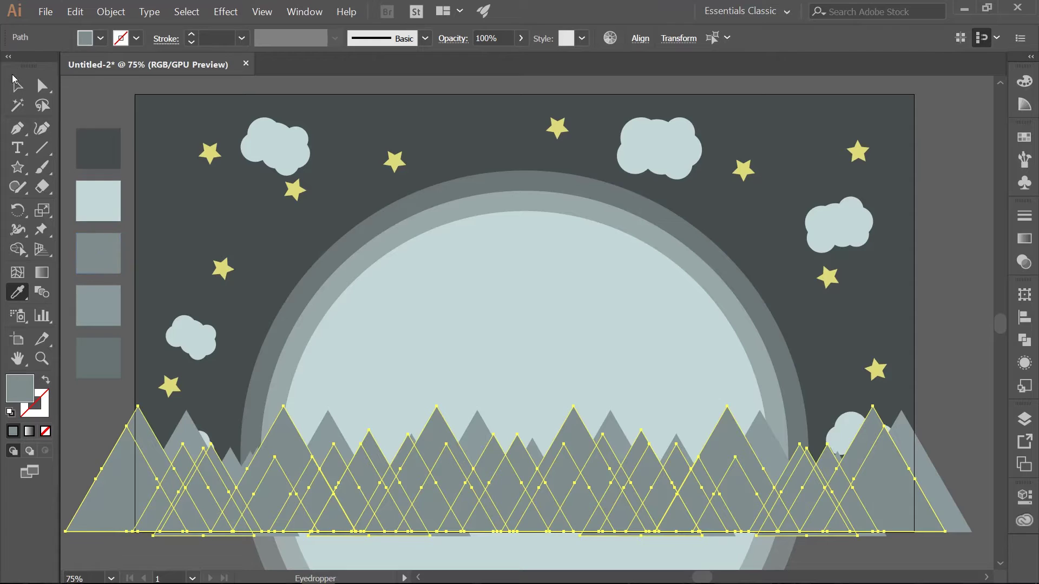
pyautogui.press('v')
pyautogui.click(95, 101)
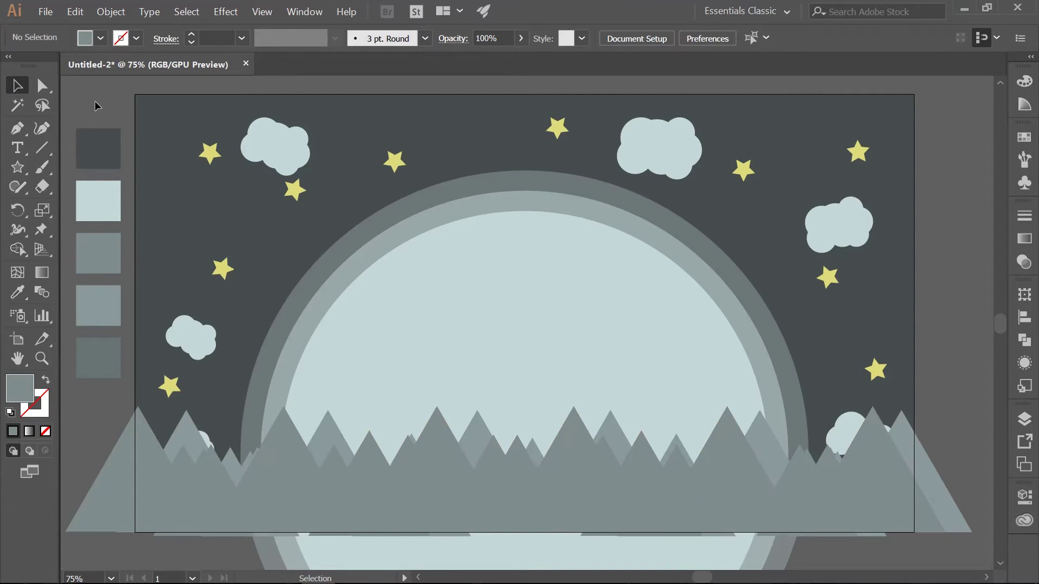
# Lock the 'mountains front' and 'mountains' layers.
pyautogui.click(1023, 421)
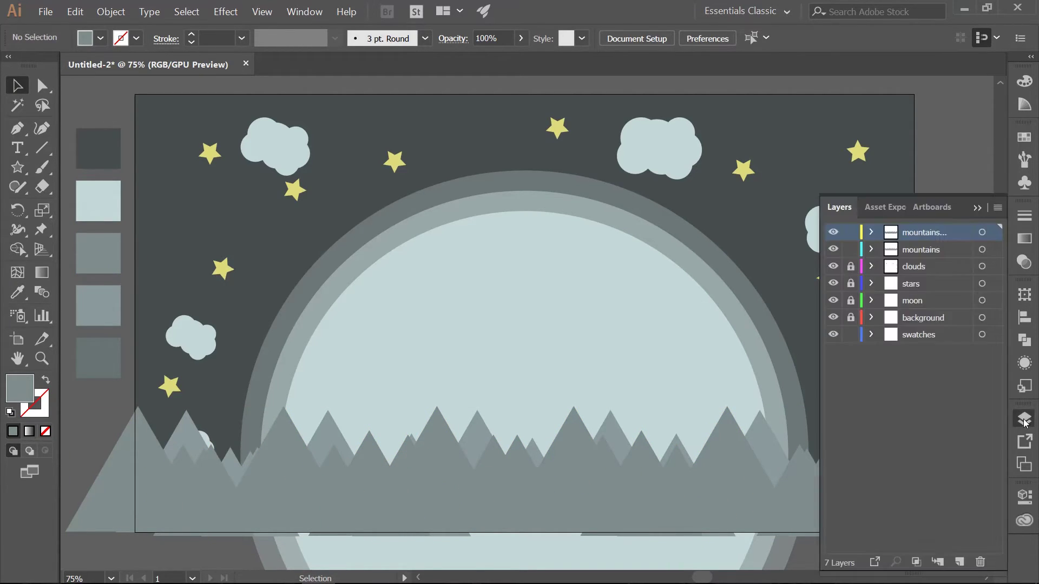
pyautogui.click(850, 232)
pyautogui.click(850, 250)
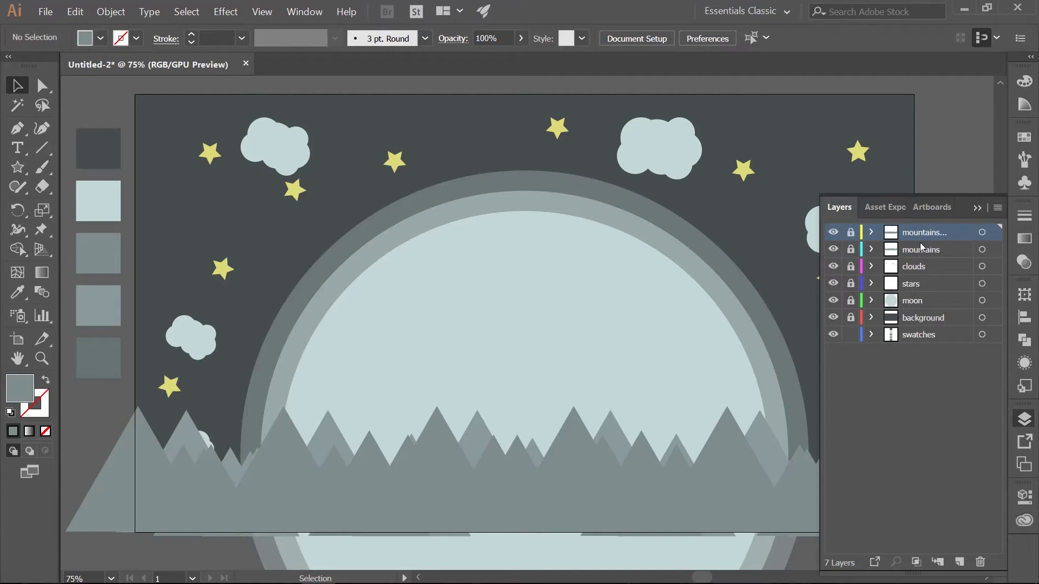
# Add a new top layer named 'trees'.
pyautogui.click(960, 565)
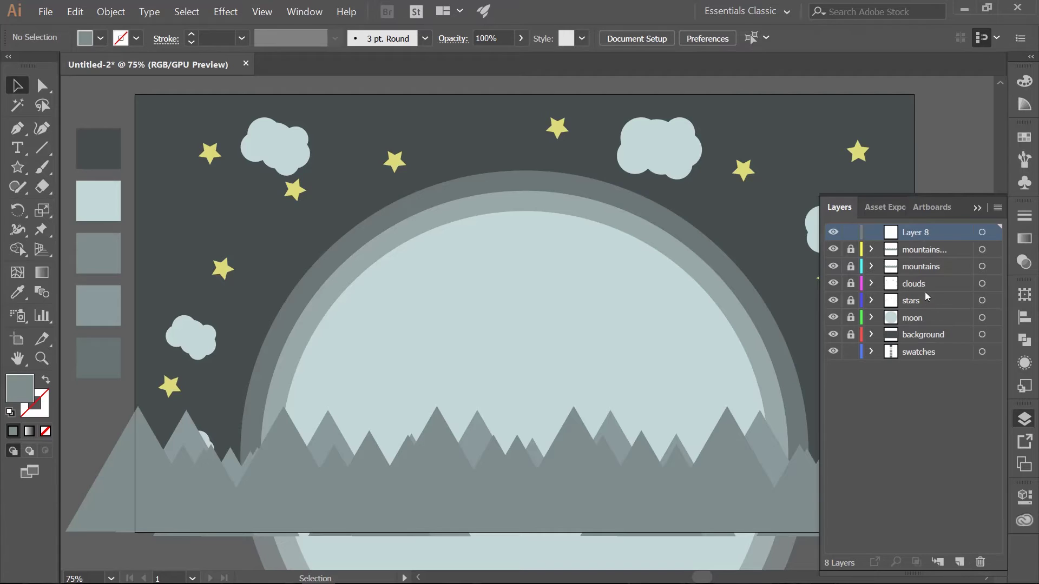
pyautogui.doubleClick(911, 232)
pyautogui.write('trees')
pyautogui.press('Return')
pyautogui.click(976, 207)
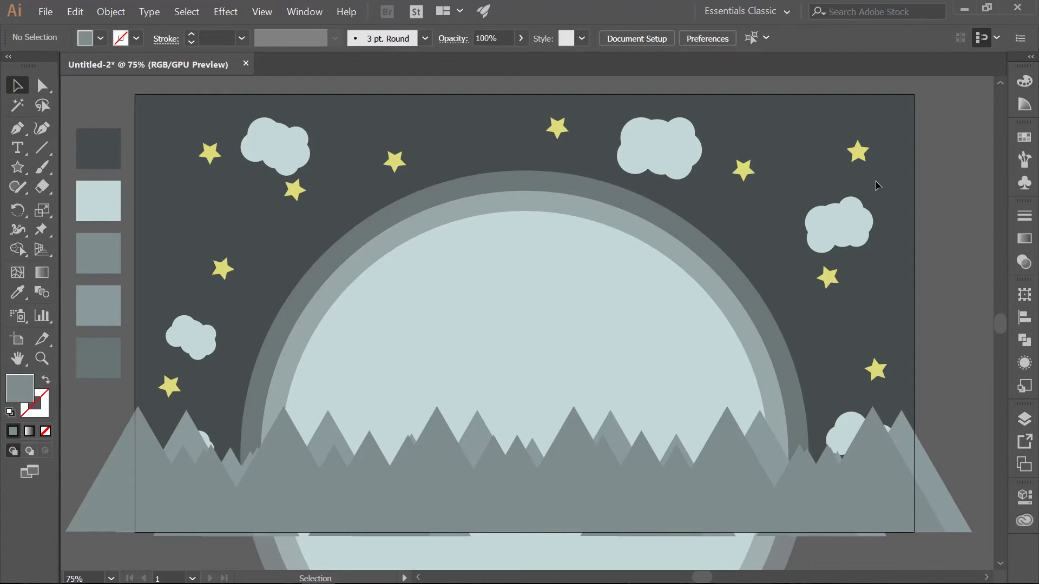
# Draw a triangle and resize it to 65 px wide by 250 px tall.
pyautogui.click(17, 169)
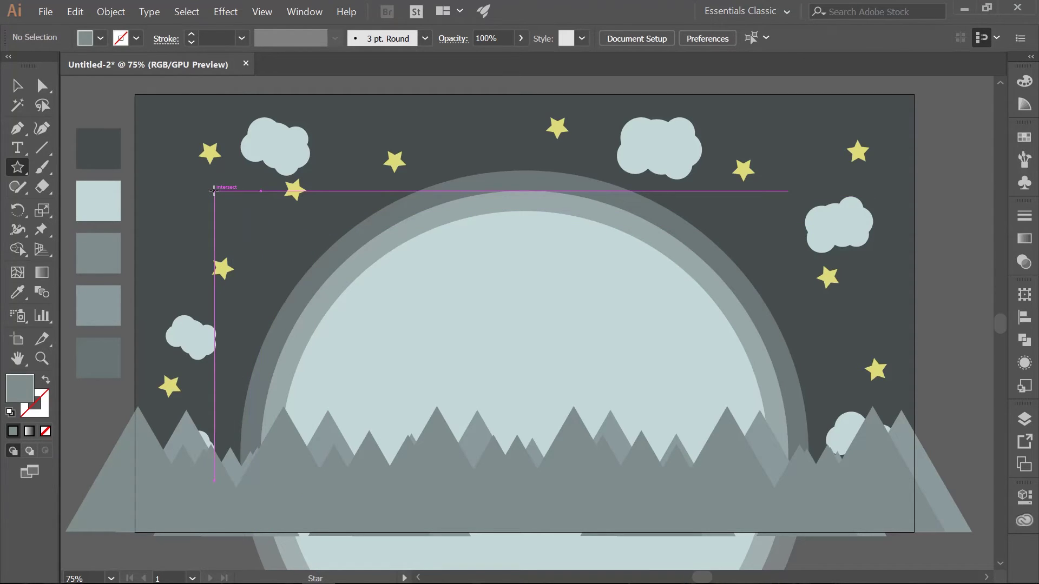
pyautogui.moveTo(214, 190); pyautogui.dragTo(232, 219)
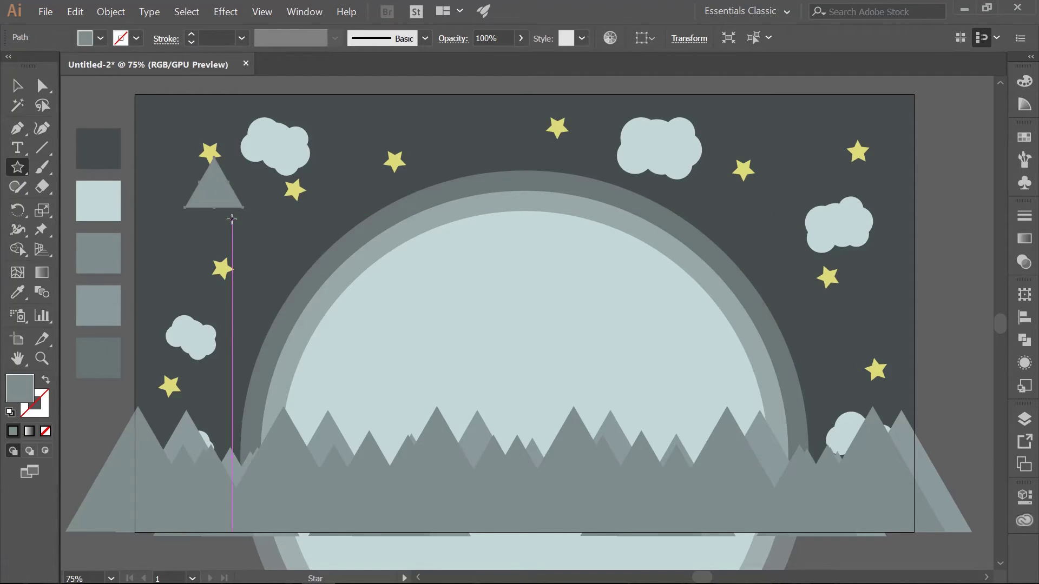
pyautogui.click(684, 43)
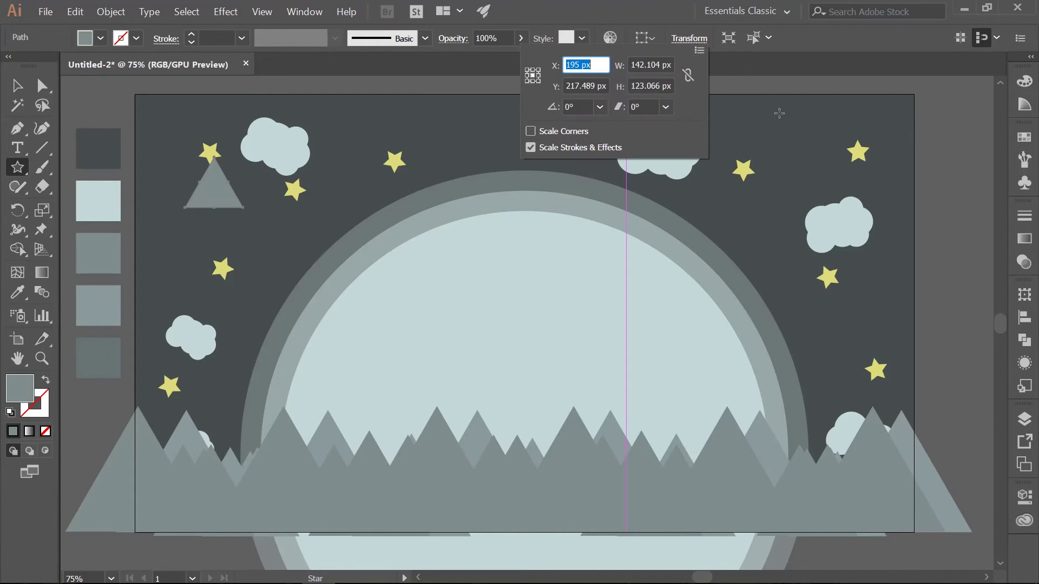
pyautogui.moveTo(671, 65); pyautogui.dragTo(626, 66)
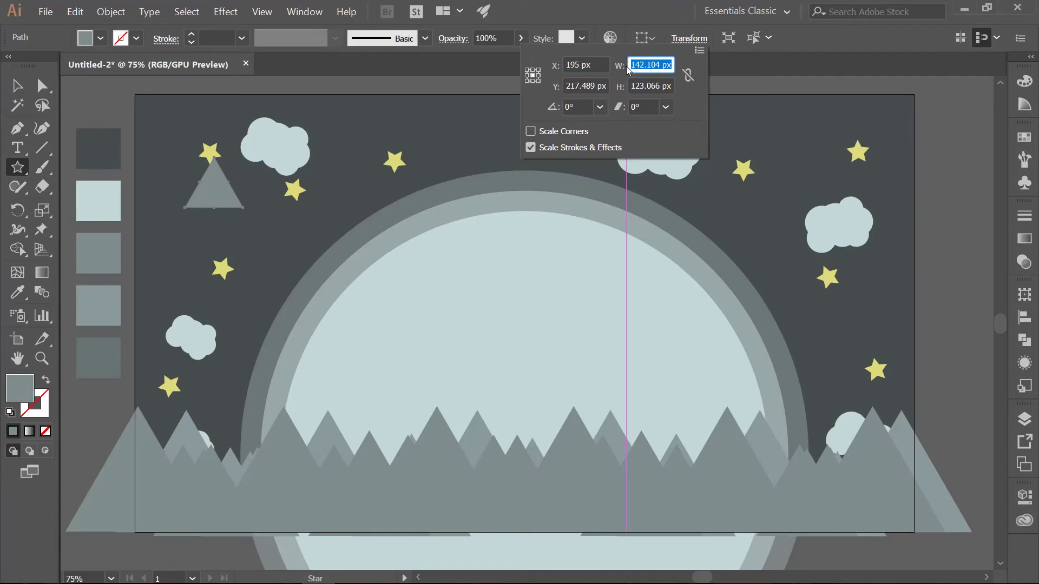
pyautogui.write('65')
pyautogui.press('Tab')
pyautogui.write('250')
pyautogui.press('Return')
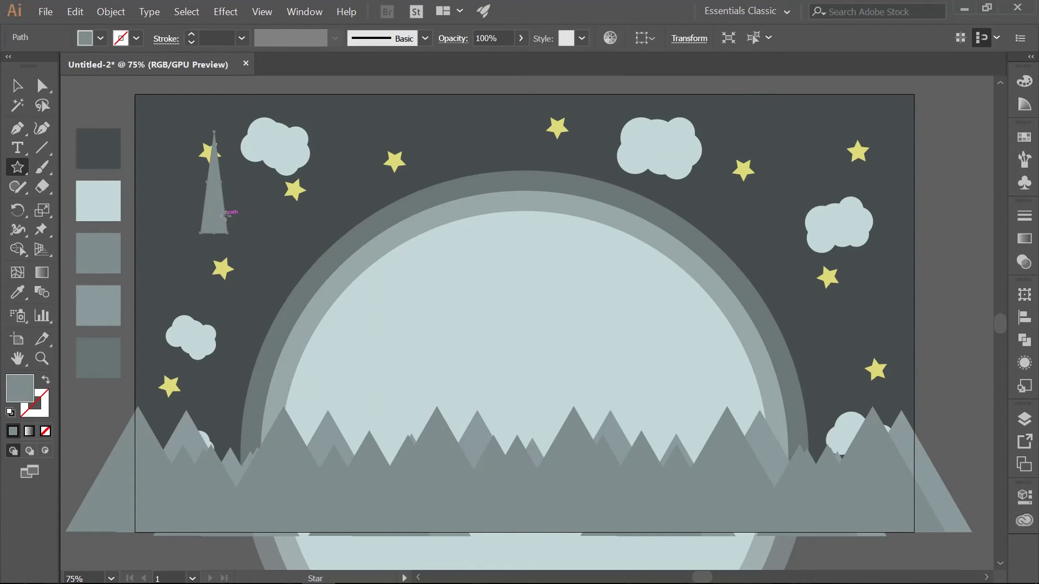
# Move the tall triangle down among the left mountains and fill it with grey 687373.
pyautogui.click(15, 86)
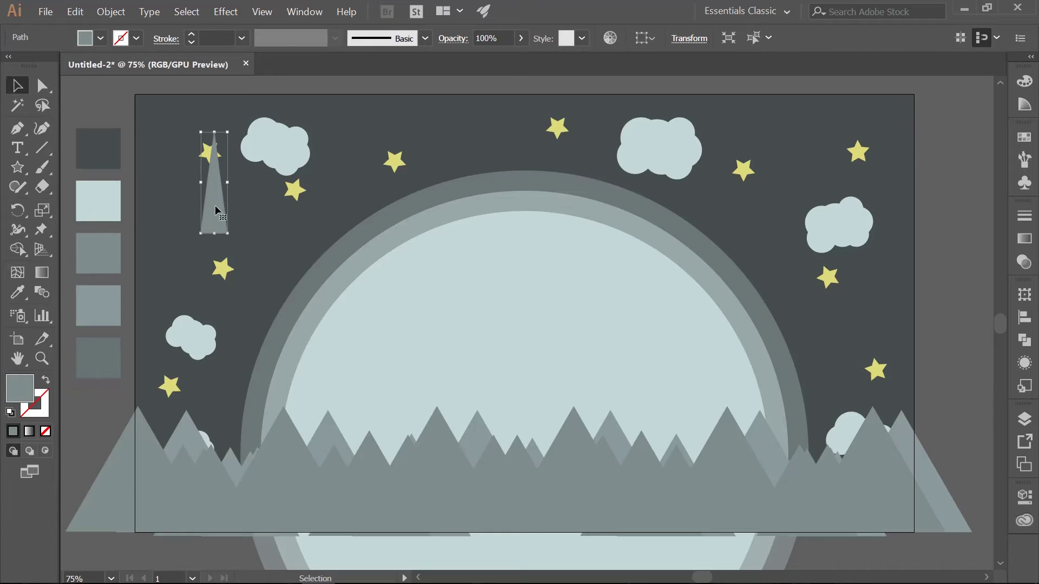
pyautogui.moveTo(215, 206); pyautogui.dragTo(203, 511)
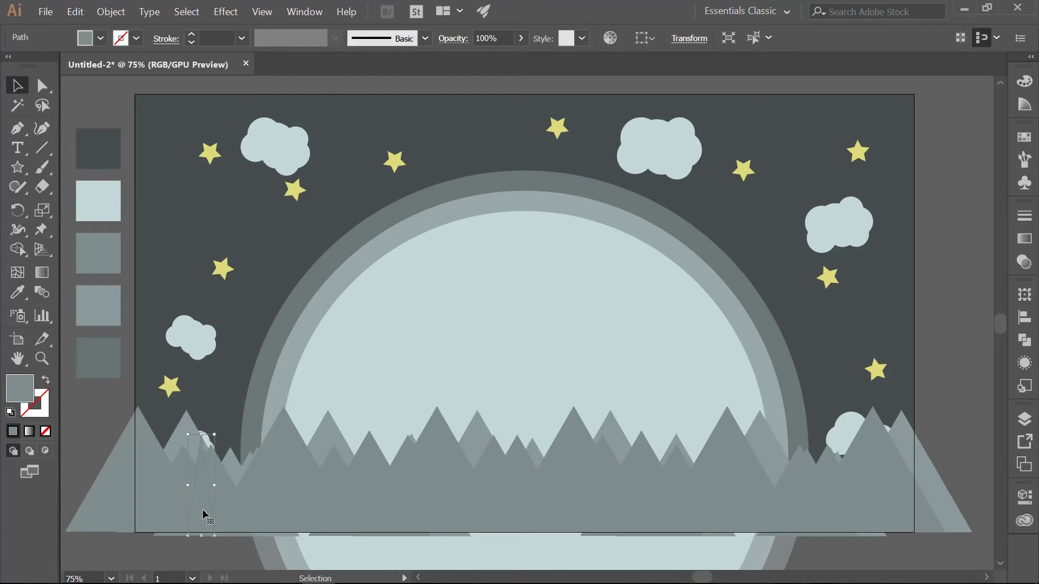
pyautogui.press('i')
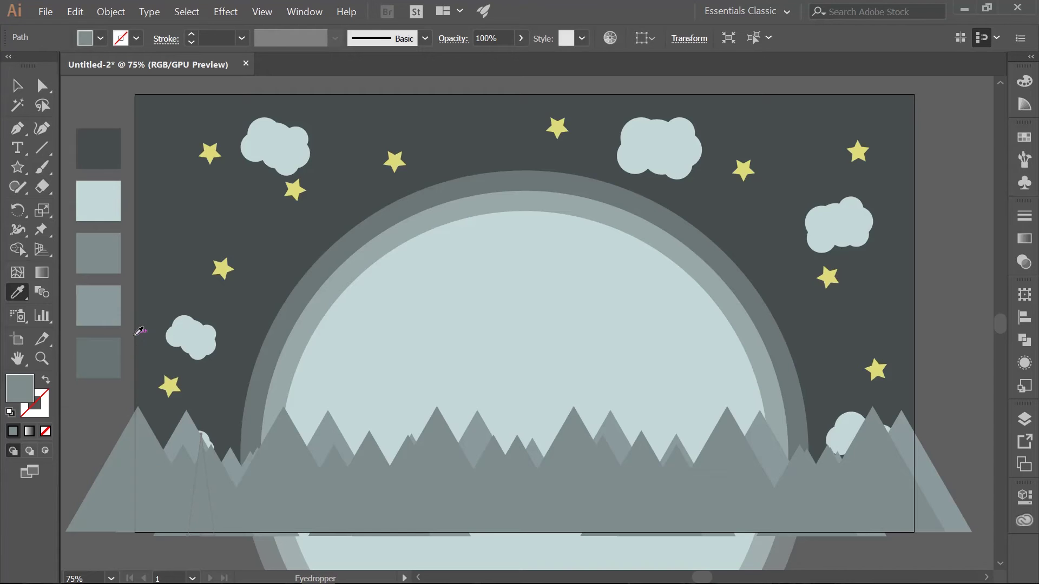
pyautogui.click(112, 346)
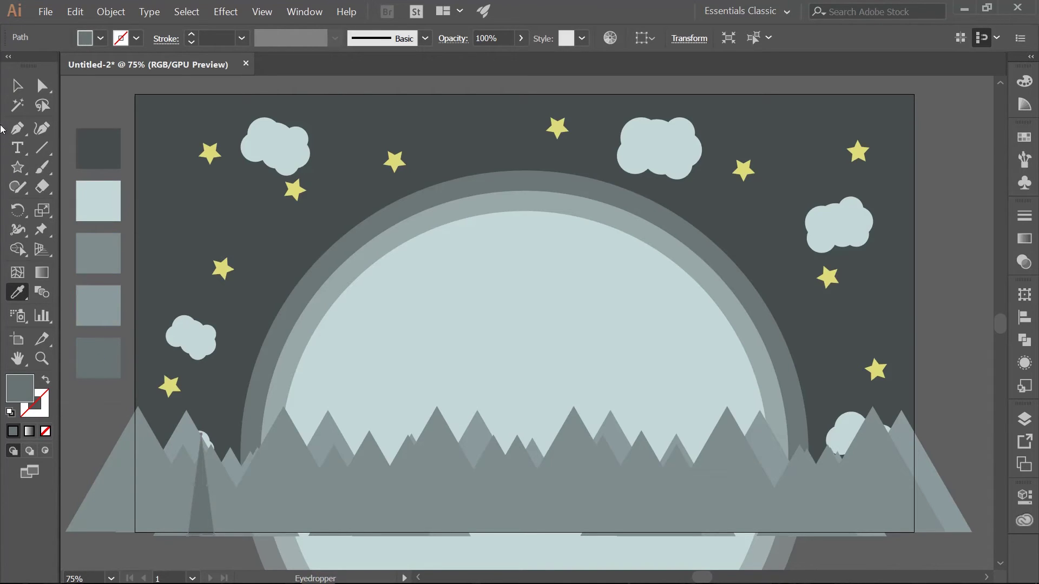
pyautogui.click(17, 87)
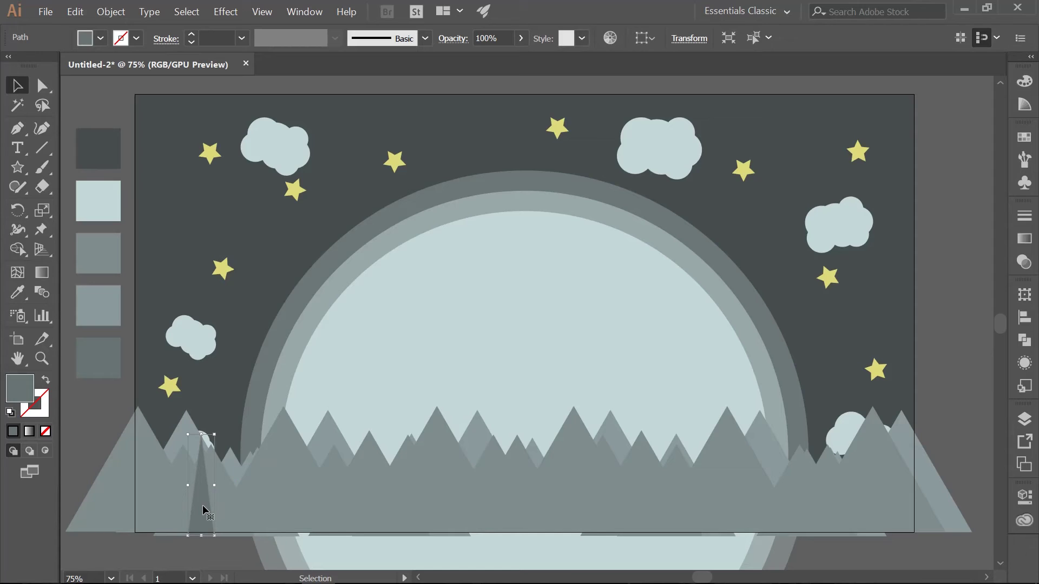
# Copy the tree triangle, tilt it diagonally and scale it down into a thin branch.
pyautogui.press('a')
pyautogui.press('v')
pyautogui.moveTo(202, 505); pyautogui.dragTo(232, 507)
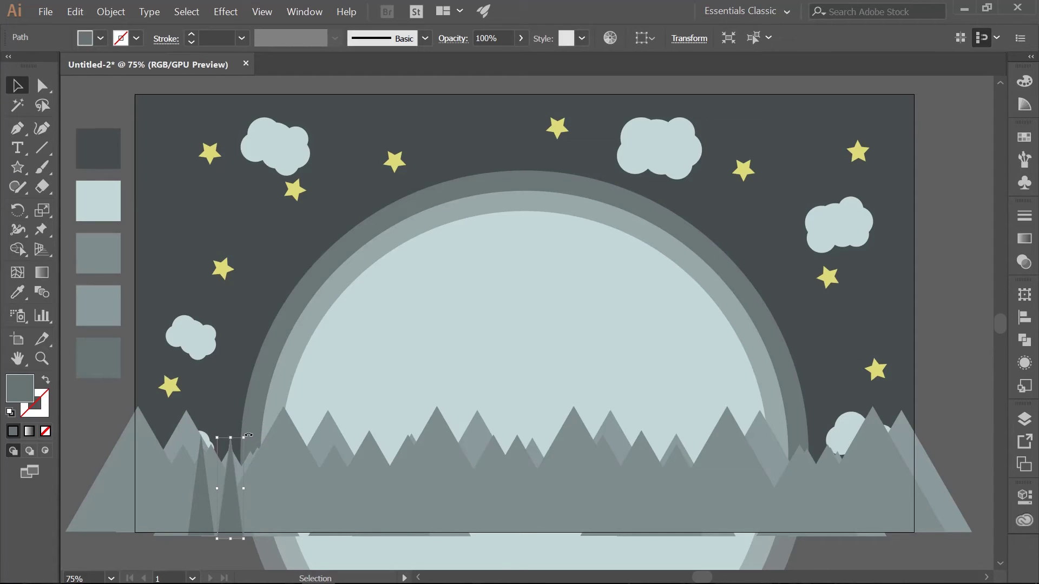
pyautogui.hotkey('ctrl', 'shift', 'a')
pyautogui.moveTo(265, 450); pyautogui.dragTo(272, 458)
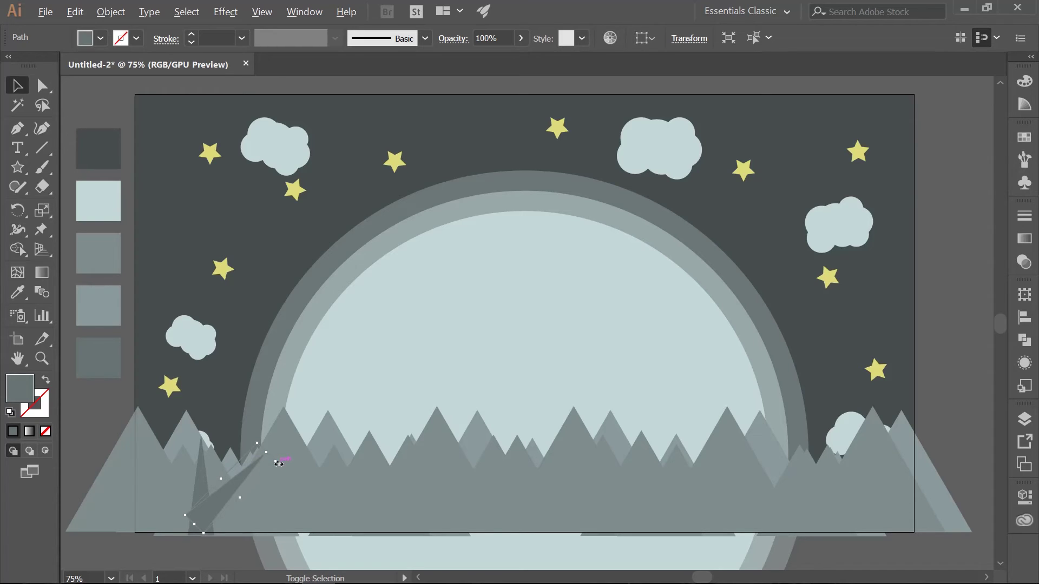
pyautogui.moveTo(272, 465); pyautogui.dragTo(207, 492)
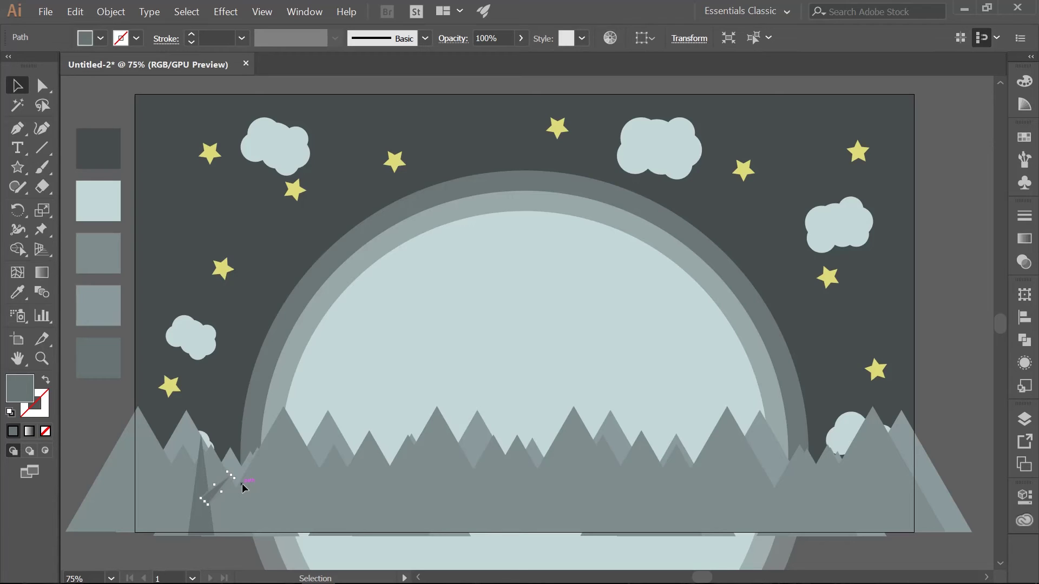
pyautogui.moveTo(242, 483); pyautogui.dragTo(198, 483)
# Refine the branch's anchor points and zoom in to check the bare tree shape.
pyautogui.press('a')
pyautogui.press('v')
pyautogui.hotkey('ctrl', 'shift', 'a')
pyautogui.click(215, 487)
pyautogui.hotkey('ctrl', 'shift', 'a')
pyautogui.hotkey('ctrl', '1')
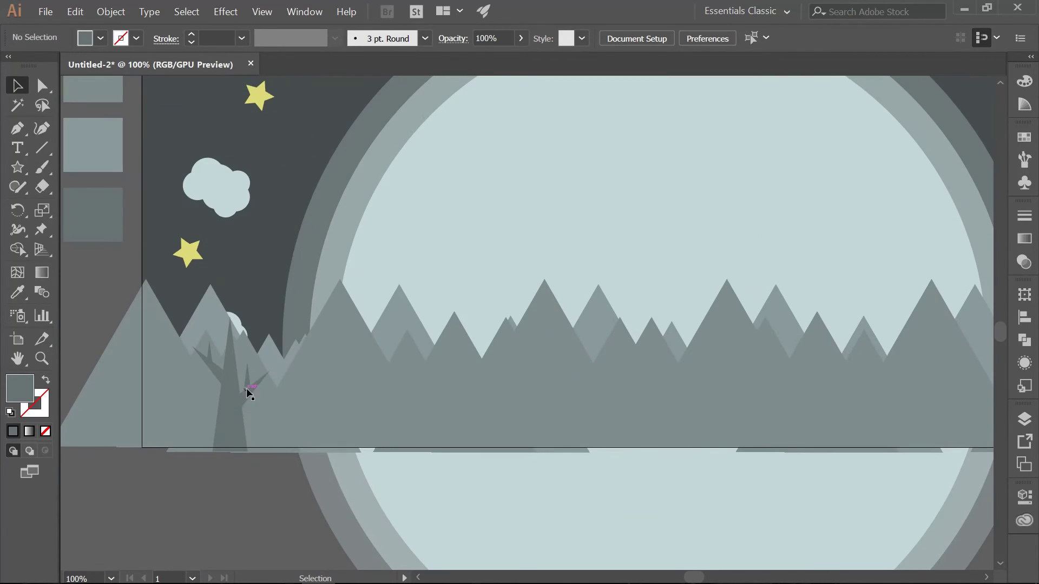
pyautogui.click(225, 433)
pyautogui.click(138, 532)
pyautogui.hotkey('ctrl', '-')
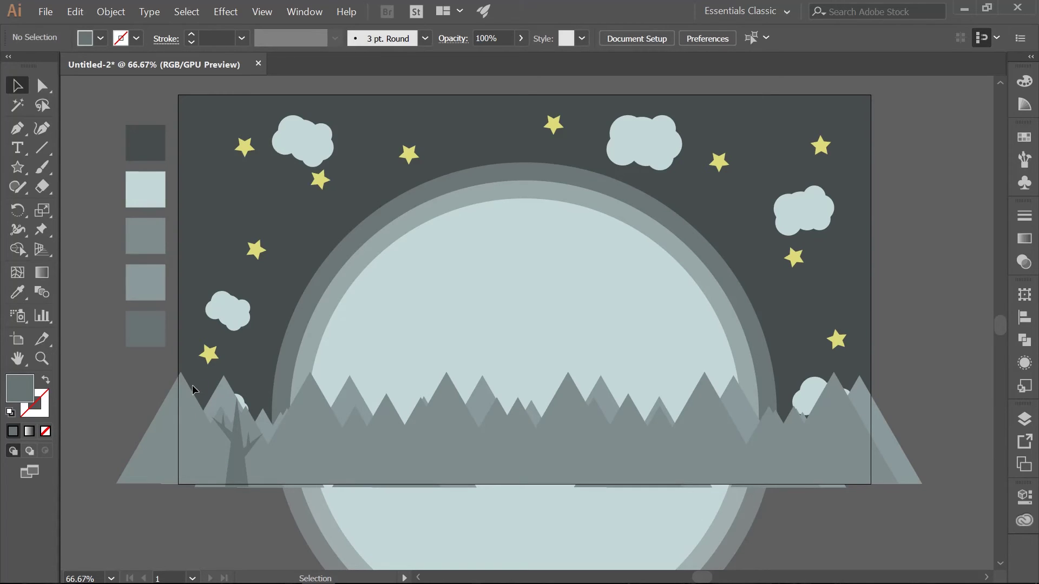
# Group the trunk and branch pieces into a single tree.
pyautogui.moveTo(275, 514); pyautogui.dragTo(275, 514)
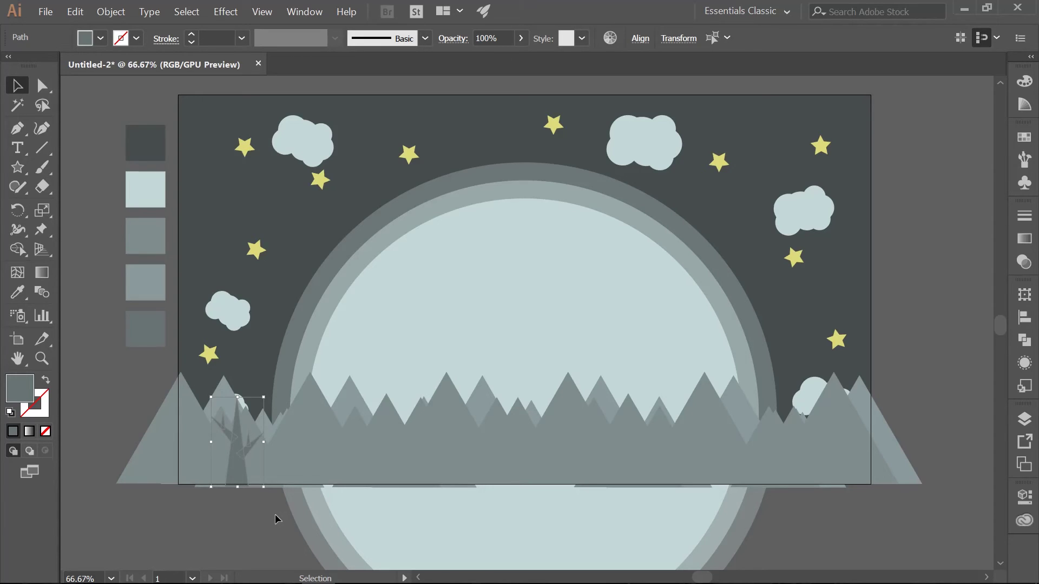
pyautogui.click(119, 13)
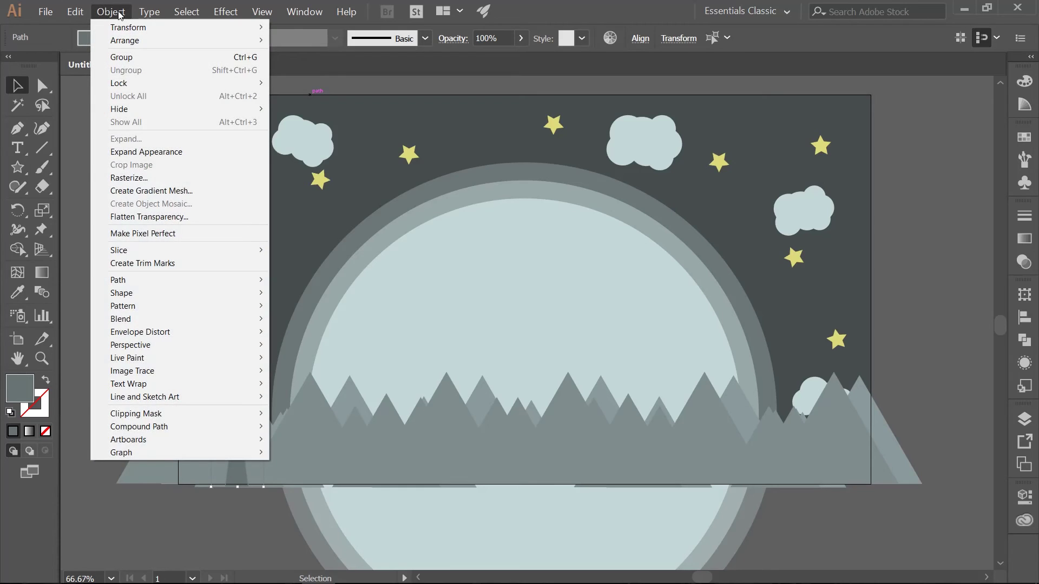
pyautogui.click(121, 58)
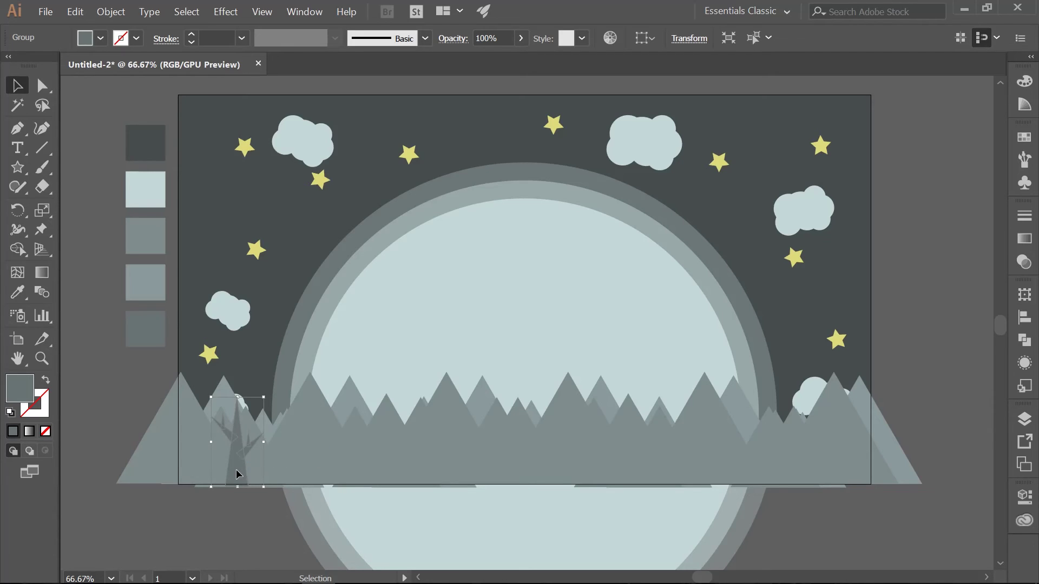
# Duplicate, enlarge and mirror tree copies so five trees stand across the mountains.
pyautogui.moveTo(238, 475); pyautogui.dragTo(534, 475)
pyautogui.moveTo(556, 396); pyautogui.dragTo(578, 359)
pyautogui.click(111, 11)
pyautogui.click(303, 70)
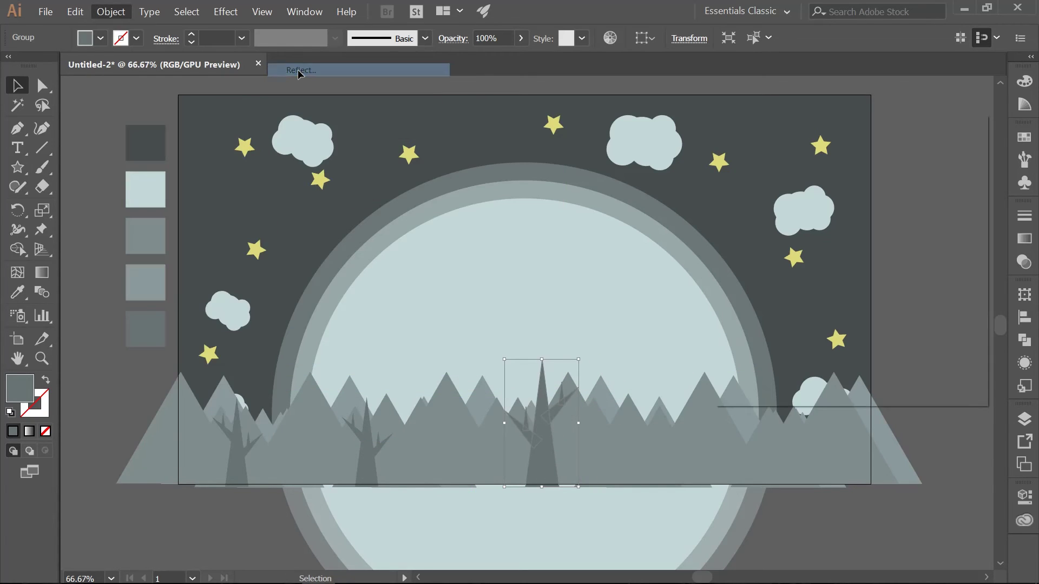
pyautogui.click(855, 365)
pyautogui.moveTo(554, 470); pyautogui.dragTo(823, 468)
pyautogui.moveTo(365, 471); pyautogui.dragTo(662, 472)
pyautogui.click(938, 341)
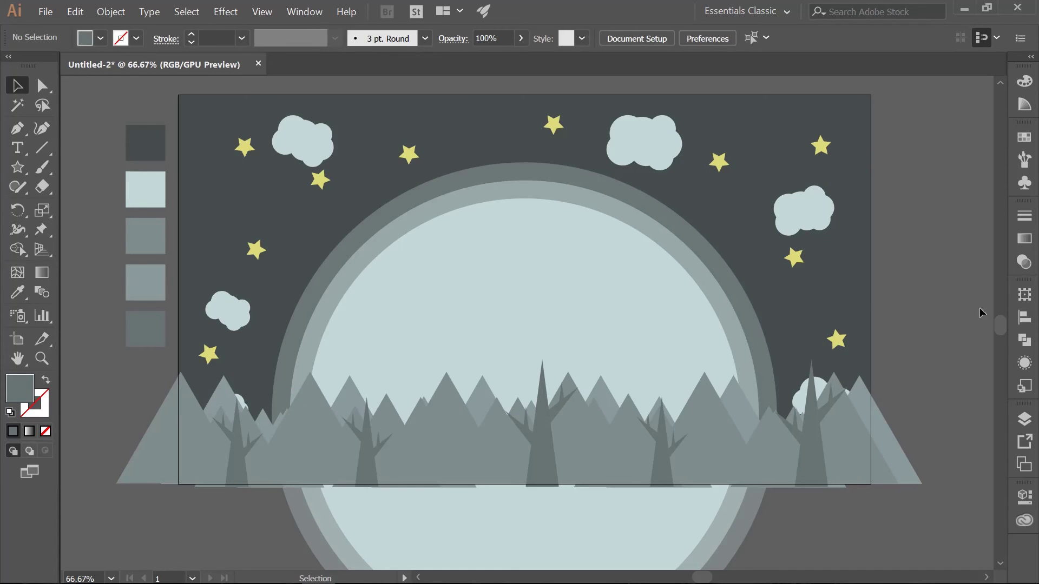
# Rename Layer 9 to 'final' in the Layers panel.
pyautogui.click(1024, 420)
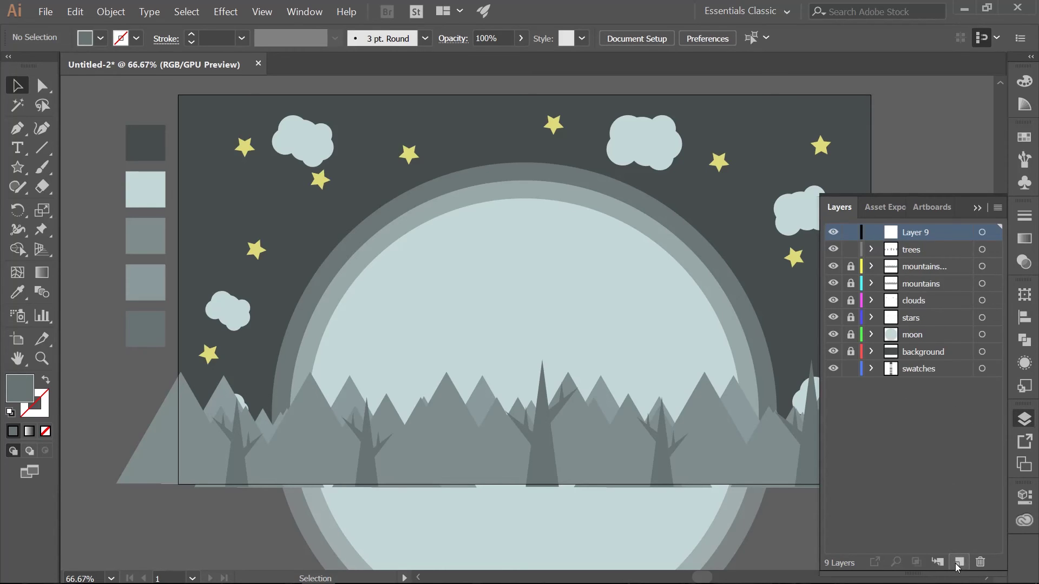
pyautogui.doubleClick(922, 232)
pyautogui.write('final')
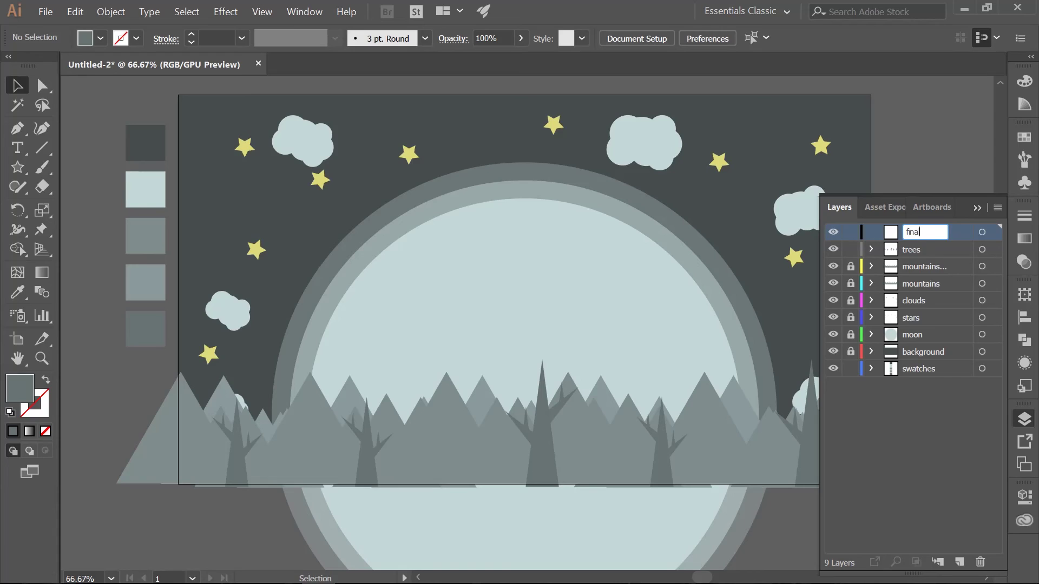
pyautogui.press('Return')
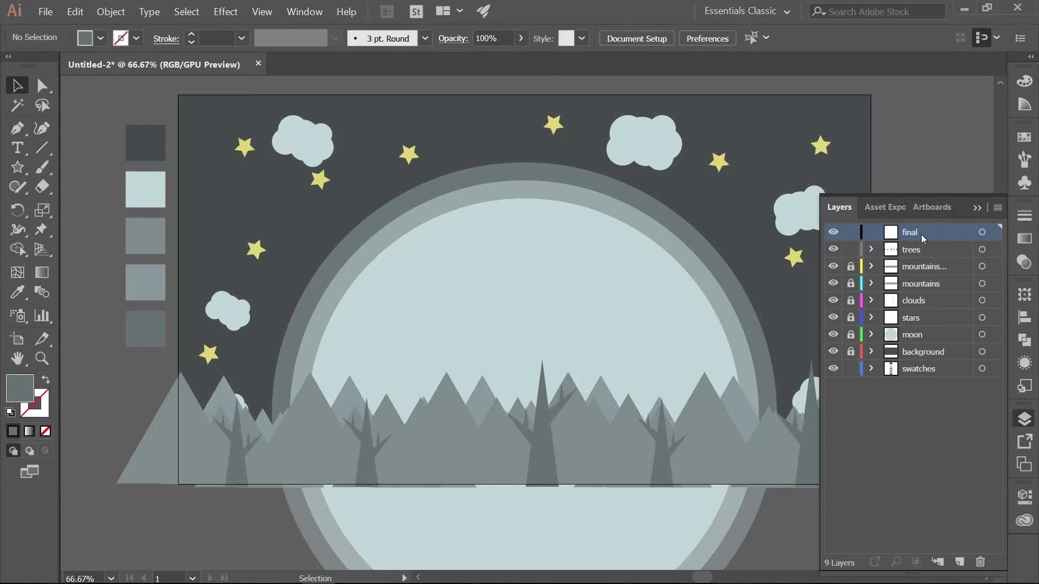
pyautogui.click(977, 208)
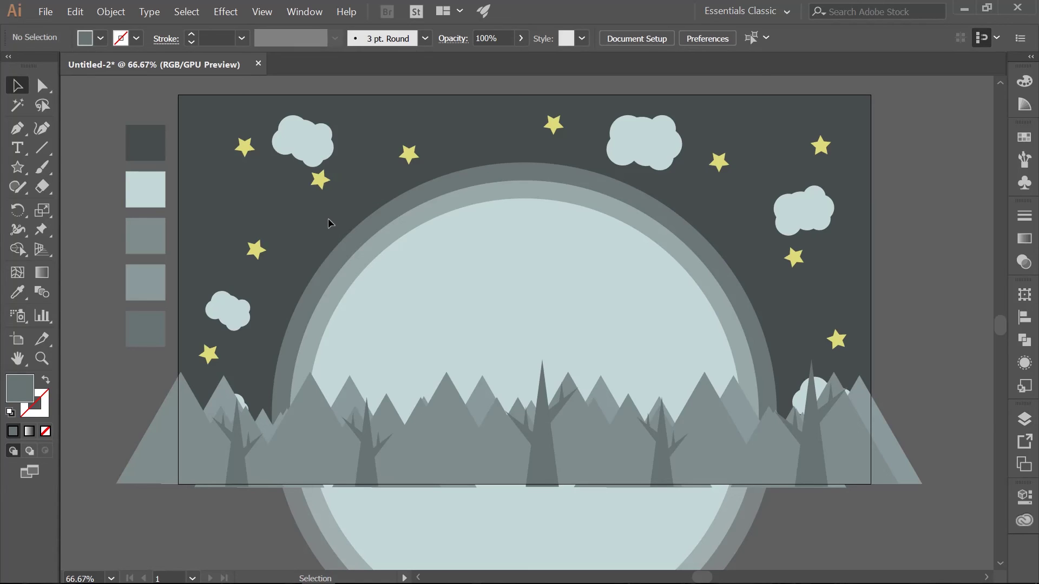
# Draw a rectangle covering the whole artboard on the final layer and unlock all lower layers.
pyautogui.press('m')
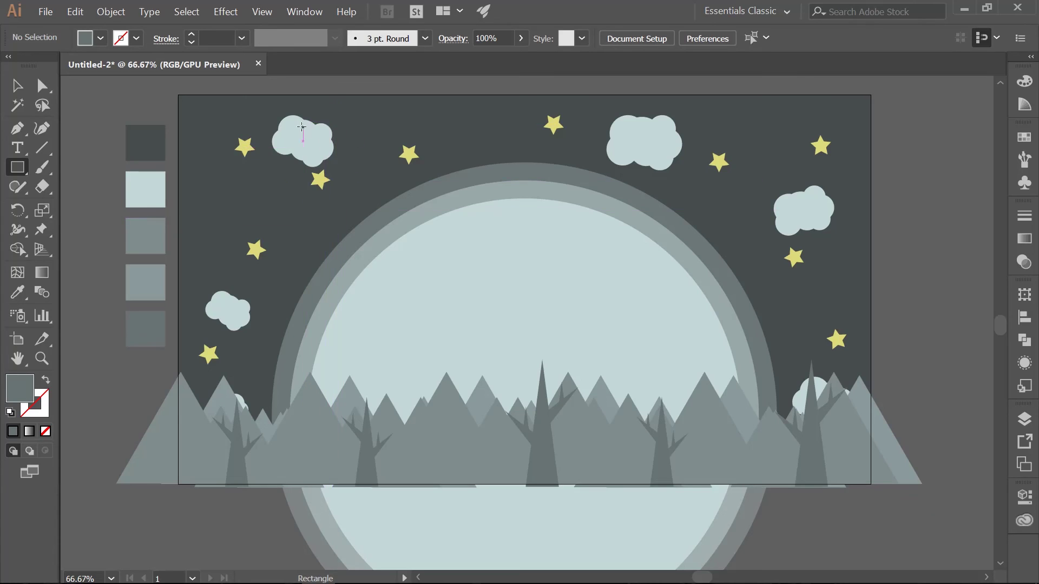
pyautogui.moveTo(179, 92); pyautogui.dragTo(870, 484)
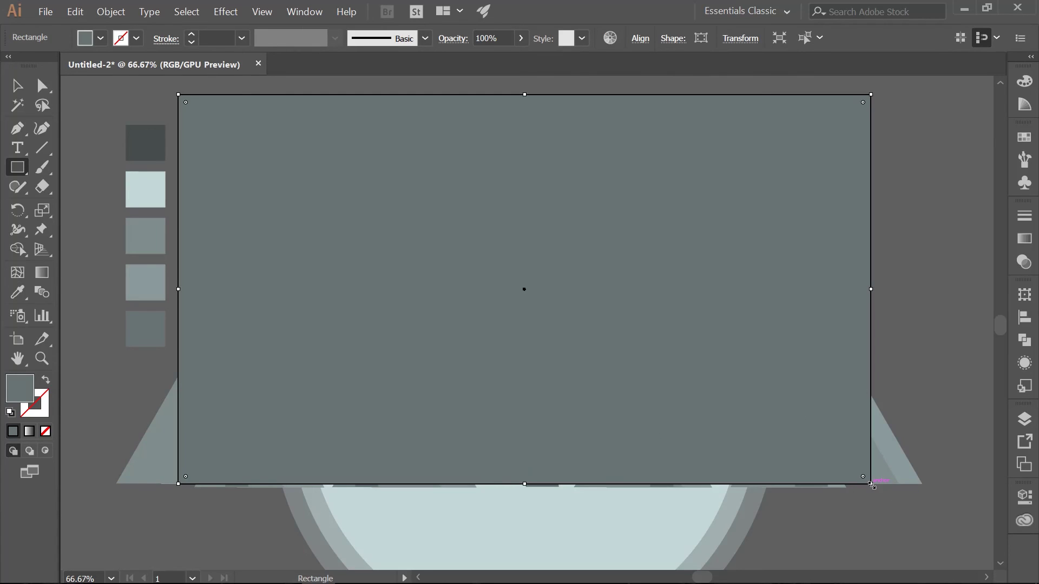
pyautogui.click(1022, 421)
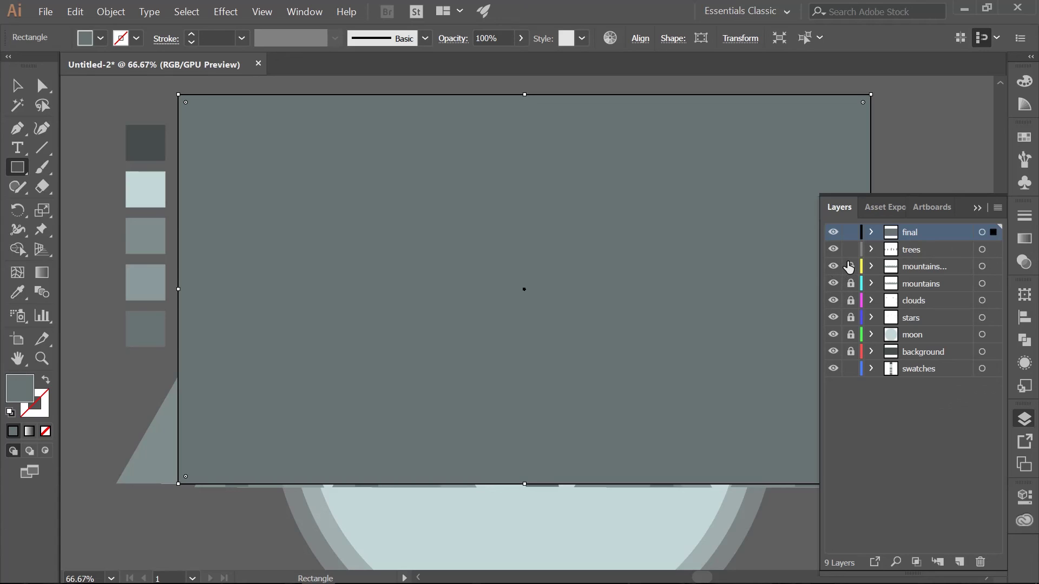
pyautogui.moveTo(851, 283); pyautogui.dragTo(852, 364)
# Select the artwork on the trees, both mountains, clouds, stars, moon and background layers.
pyautogui.keyDown('shift'); pyautogui.click(982, 250); pyautogui.keyUp('shift')
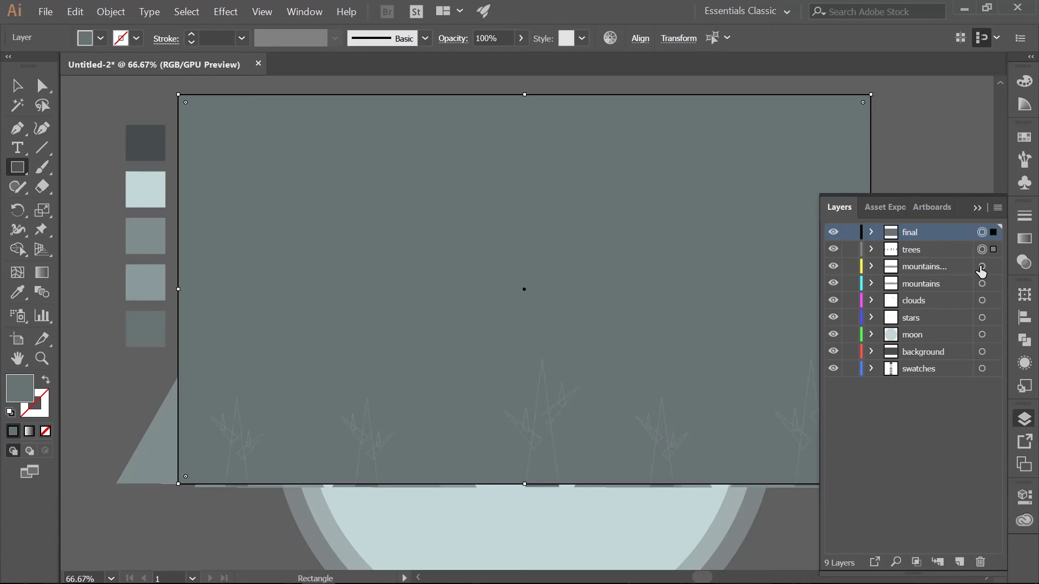
pyautogui.keyDown('shift'); pyautogui.click(982, 267); pyautogui.keyUp('shift')
pyautogui.keyDown('shift'); pyautogui.click(982, 284); pyautogui.keyUp('shift')
pyautogui.keyDown('shift'); pyautogui.click(982, 300); pyautogui.keyUp('shift')
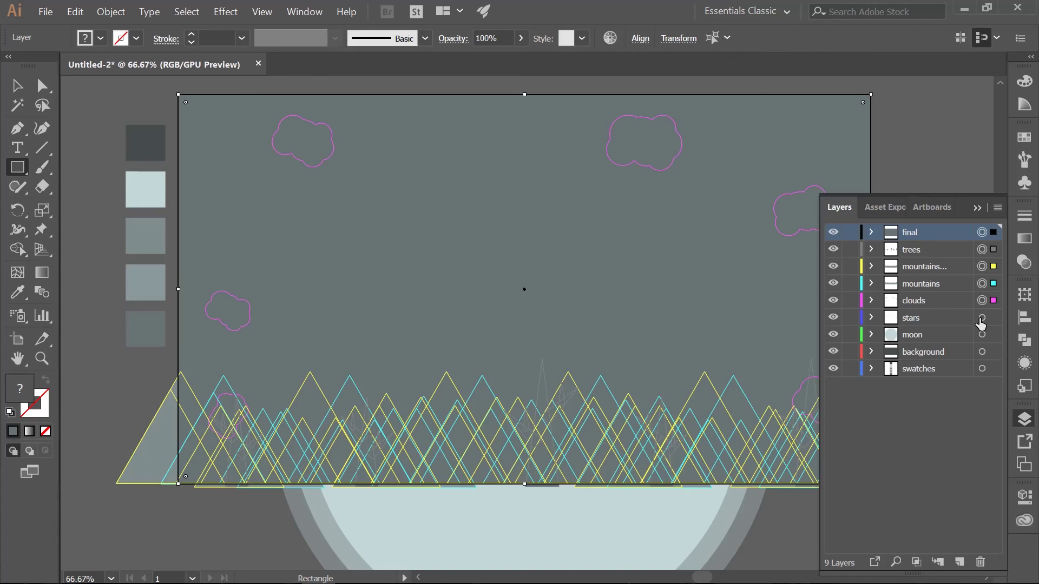
pyautogui.keyDown('shift'); pyautogui.click(981, 318); pyautogui.keyUp('shift')
pyautogui.keyDown('shift'); pyautogui.click(981, 334); pyautogui.keyUp('shift')
pyautogui.keyDown('shift'); pyautogui.click(981, 351); pyautogui.keyUp('shift')
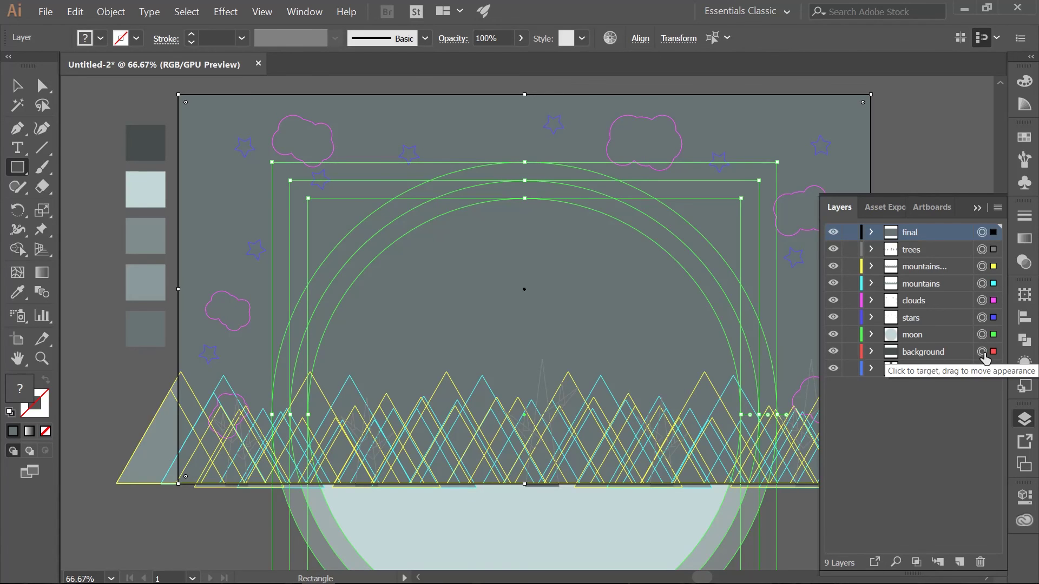
pyautogui.click(116, 13)
# Make the clipping mask from the top rectangle, then collapse the Layers panel and recenter the artboard.
pyautogui.moveTo(122, 415)
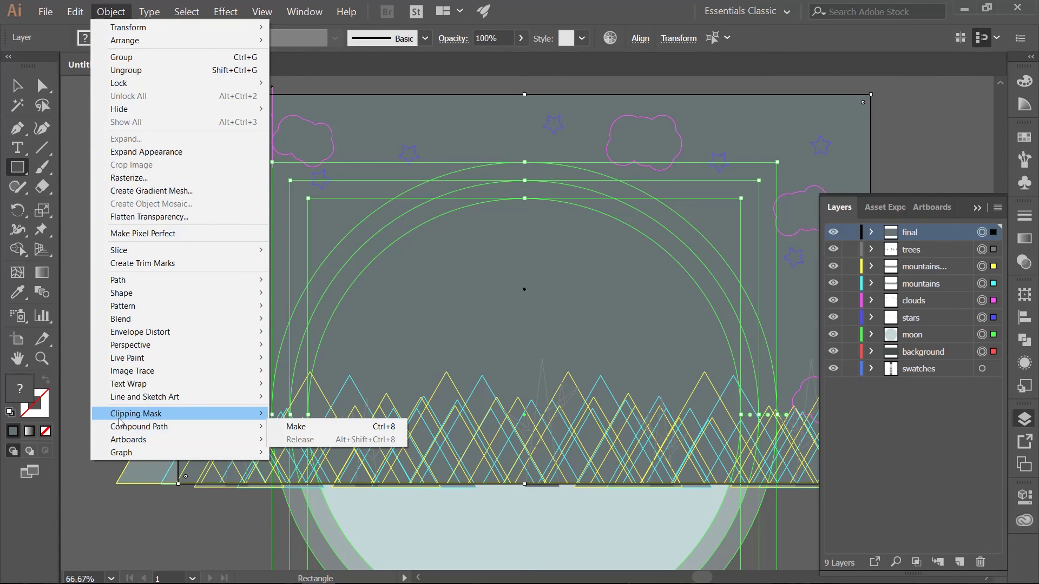
pyautogui.click(295, 415)
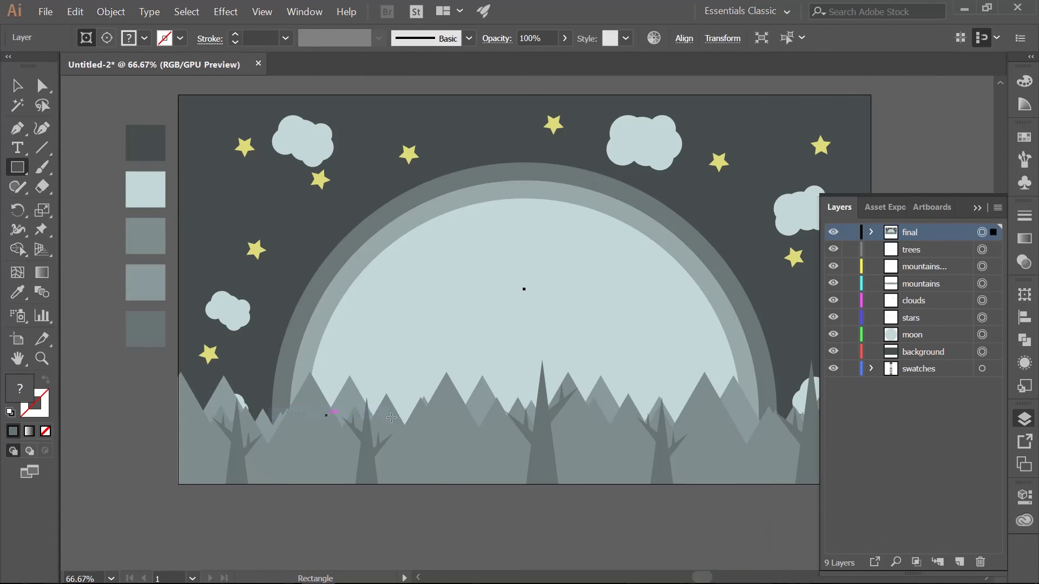
pyautogui.click(977, 208)
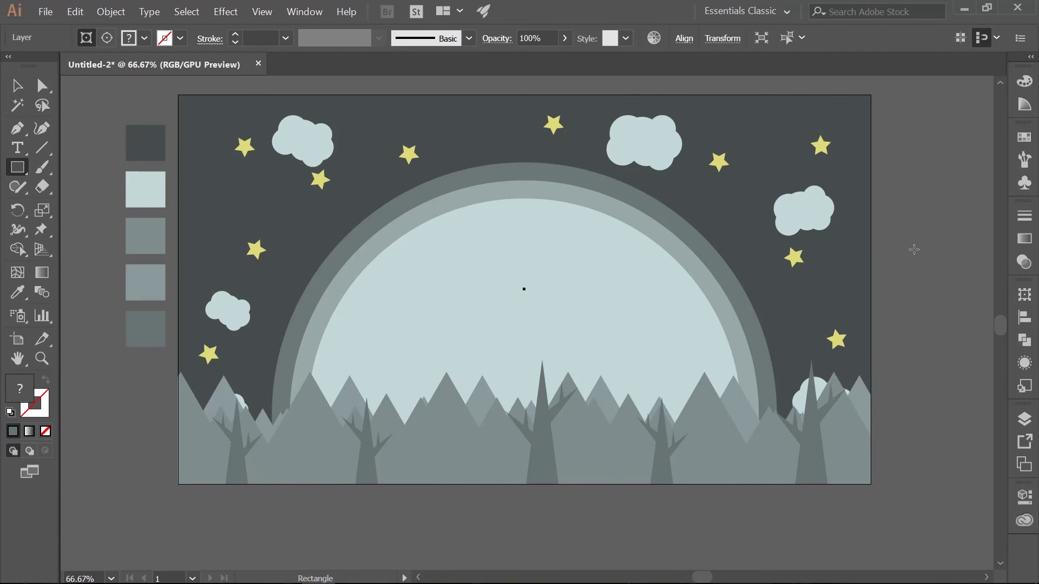
pyautogui.scroll(3, 911, 244)
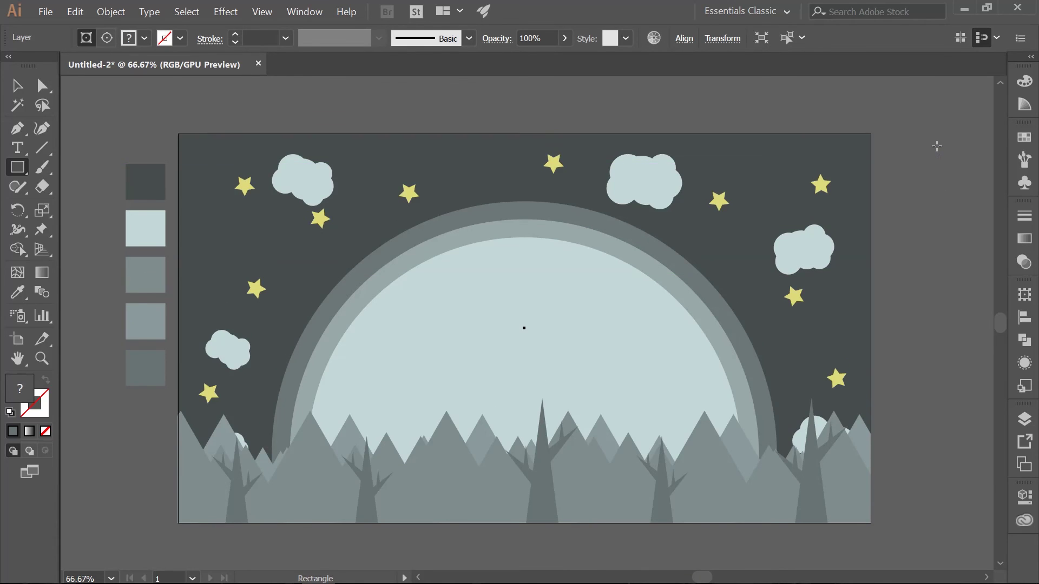